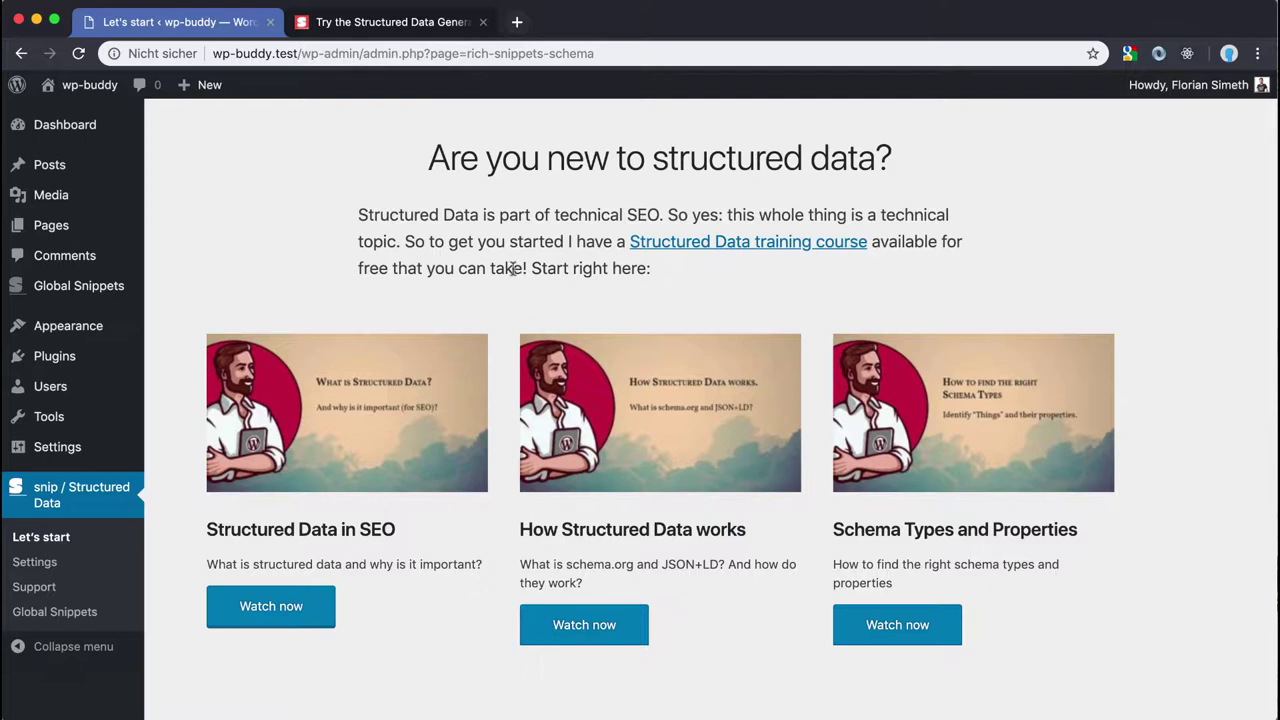
left_click(365, 30)
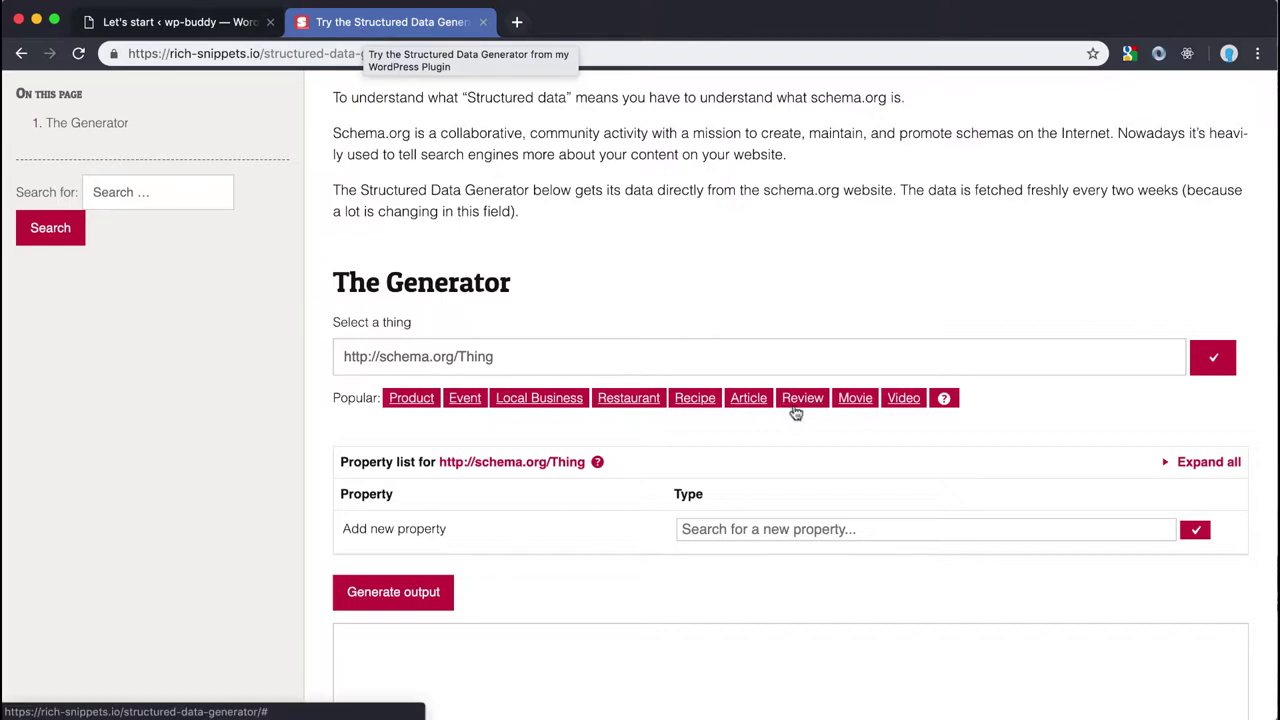
scroll(763, 500, "down", 3)
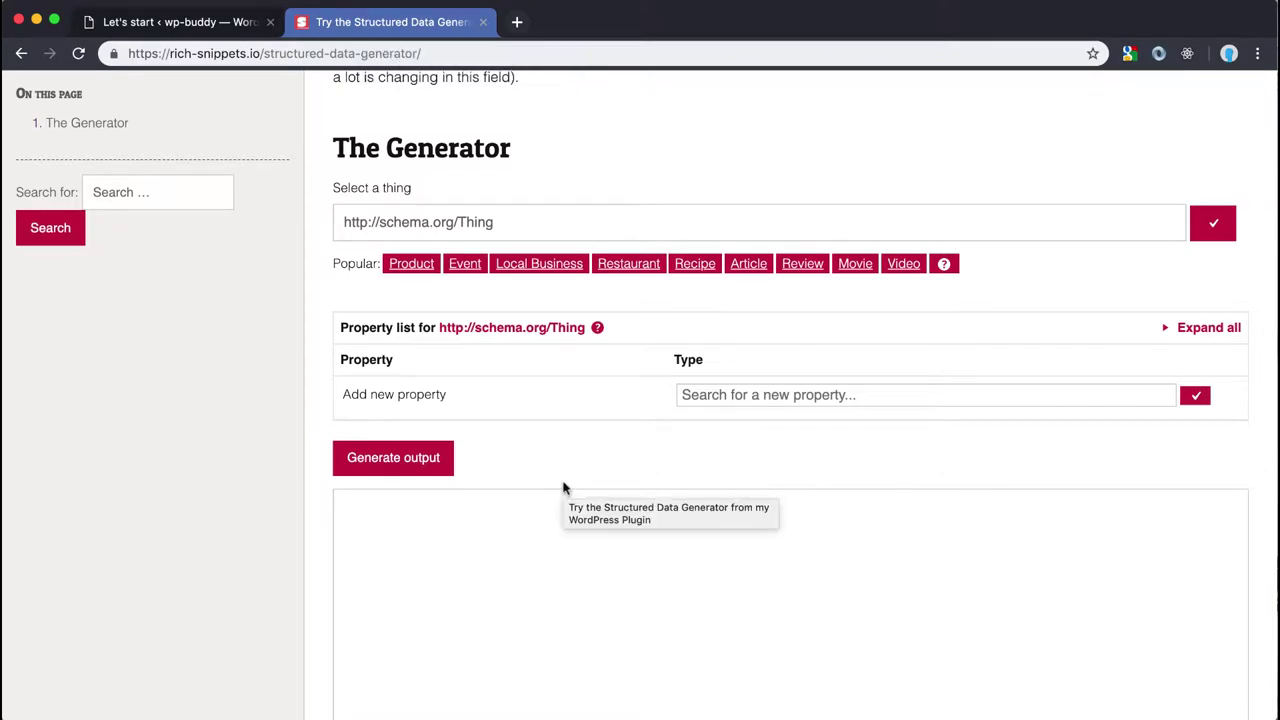
left_click(208, 25)
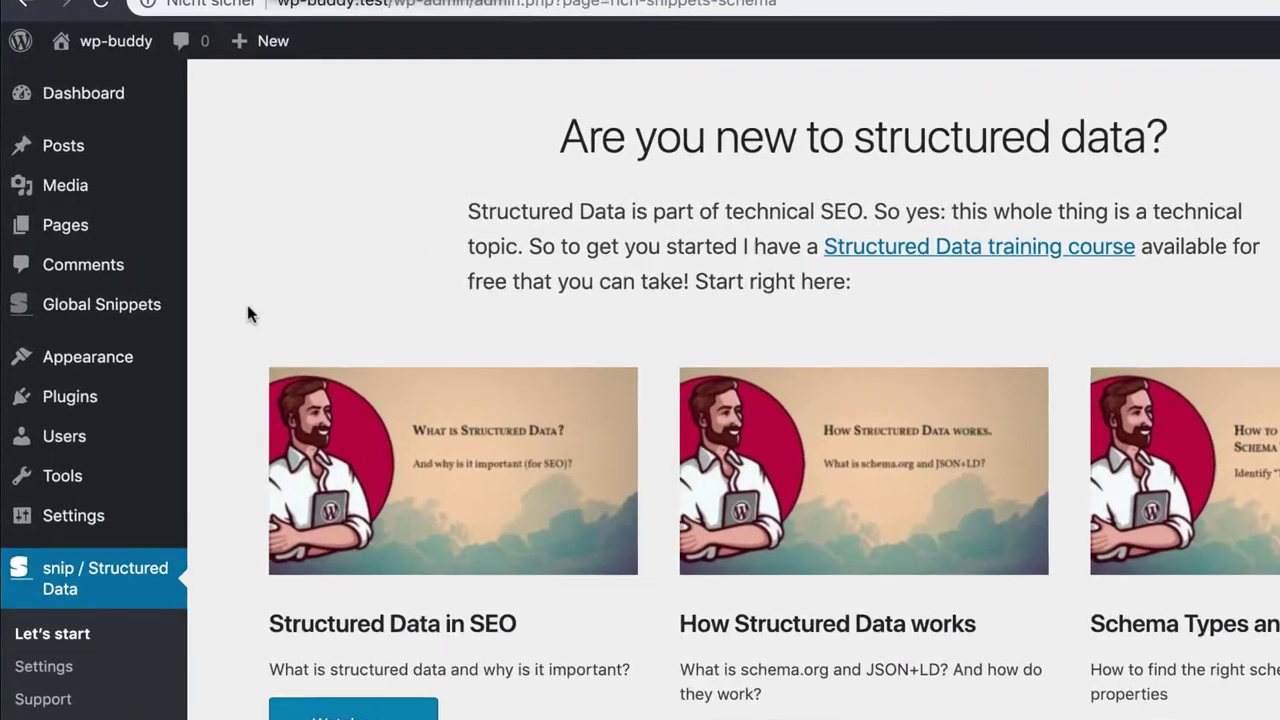
- From the Global Snippets list, create a new global snippet, which defaults to schema.org/Thing
mouse_move(115, 295)
left_click(165, 333)
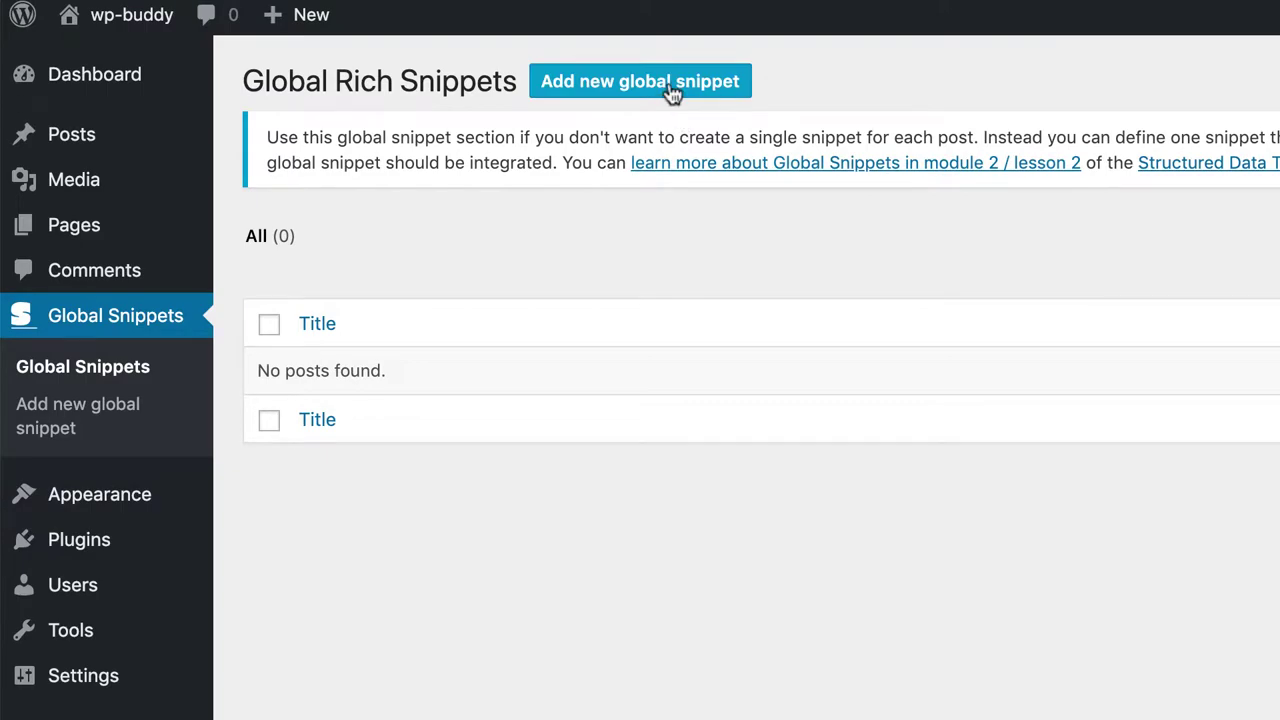
left_click(670, 90)
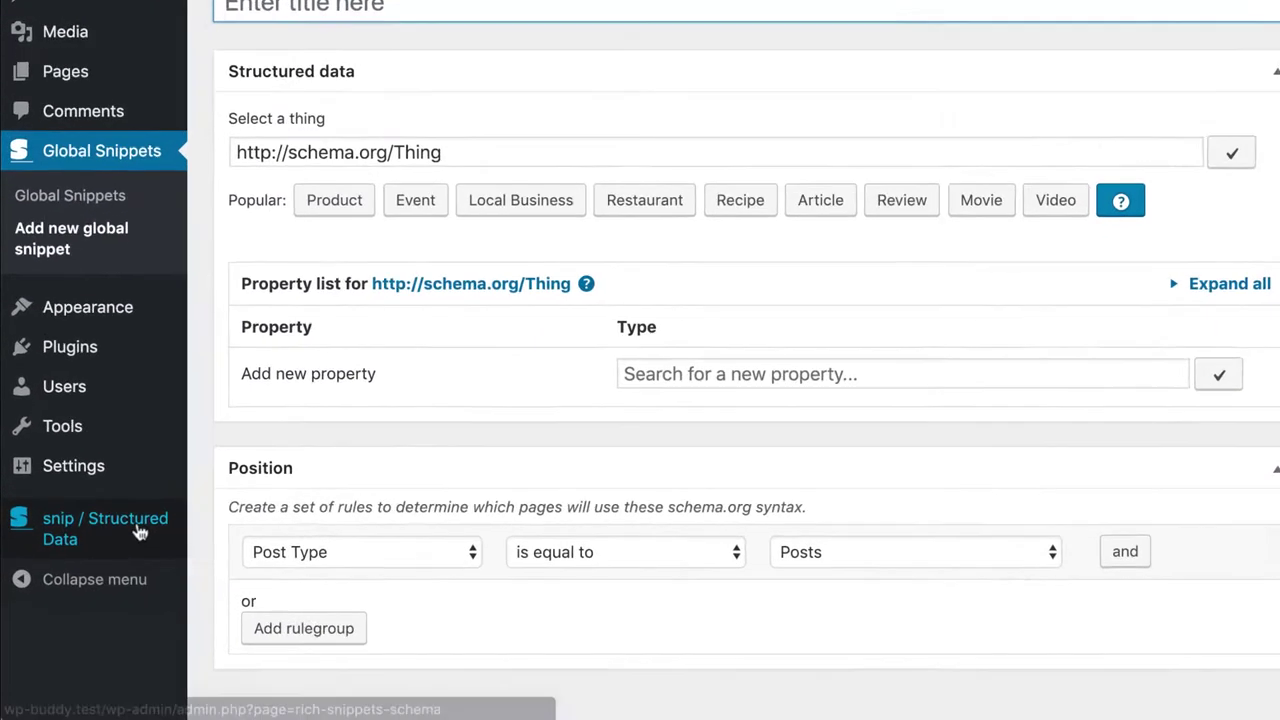
mouse_move(140, 580)
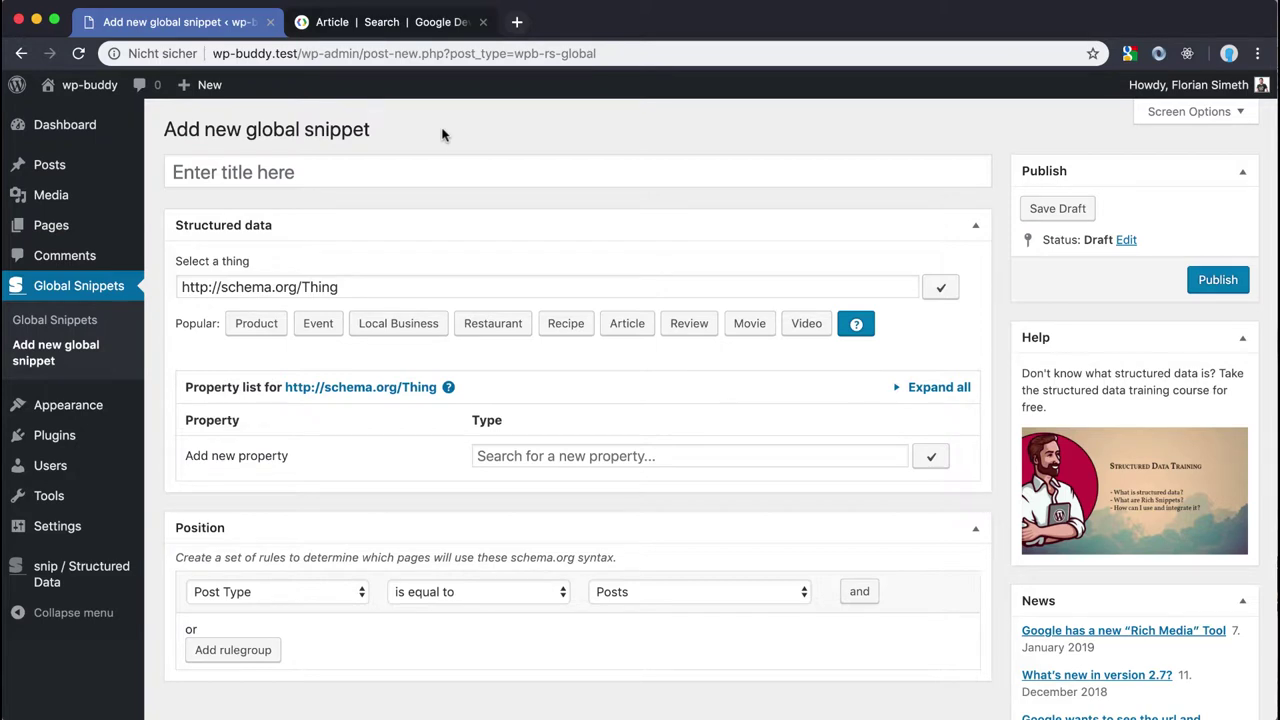
- Title the snippet 'Article' and search the thing selector for Article
left_click(396, 172)
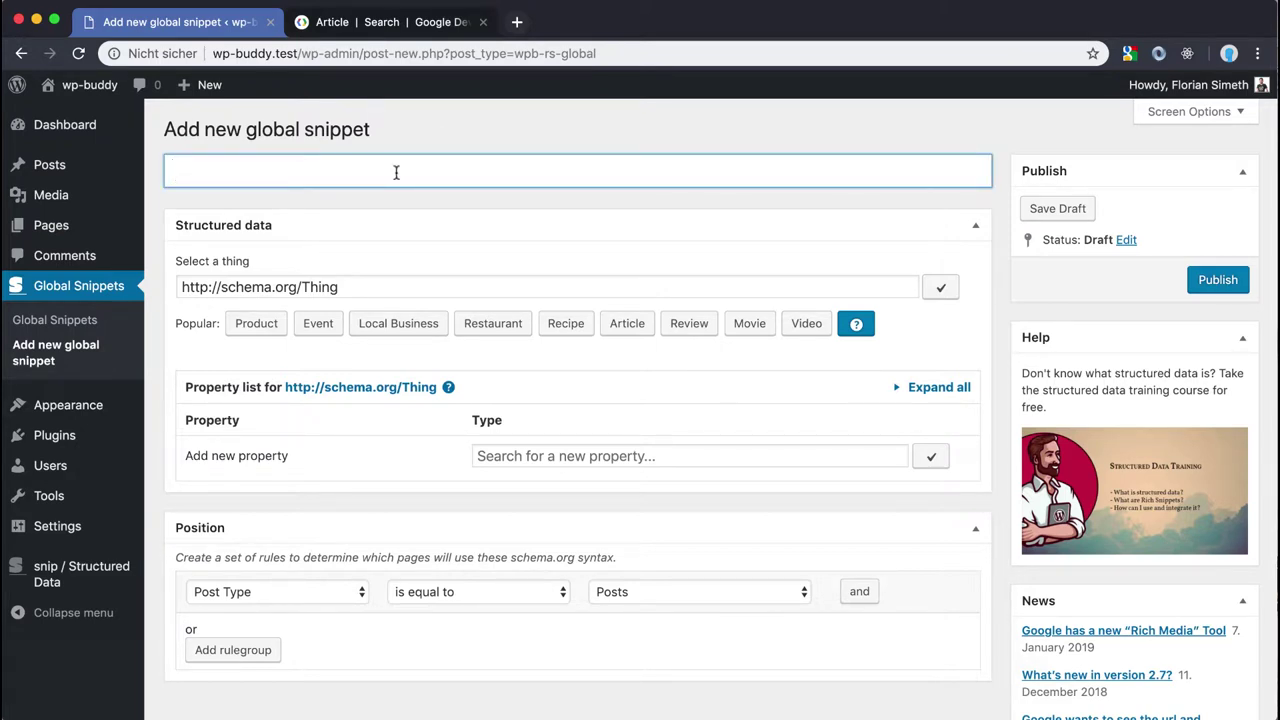
type("Article")
left_click(365, 283)
type("Article")
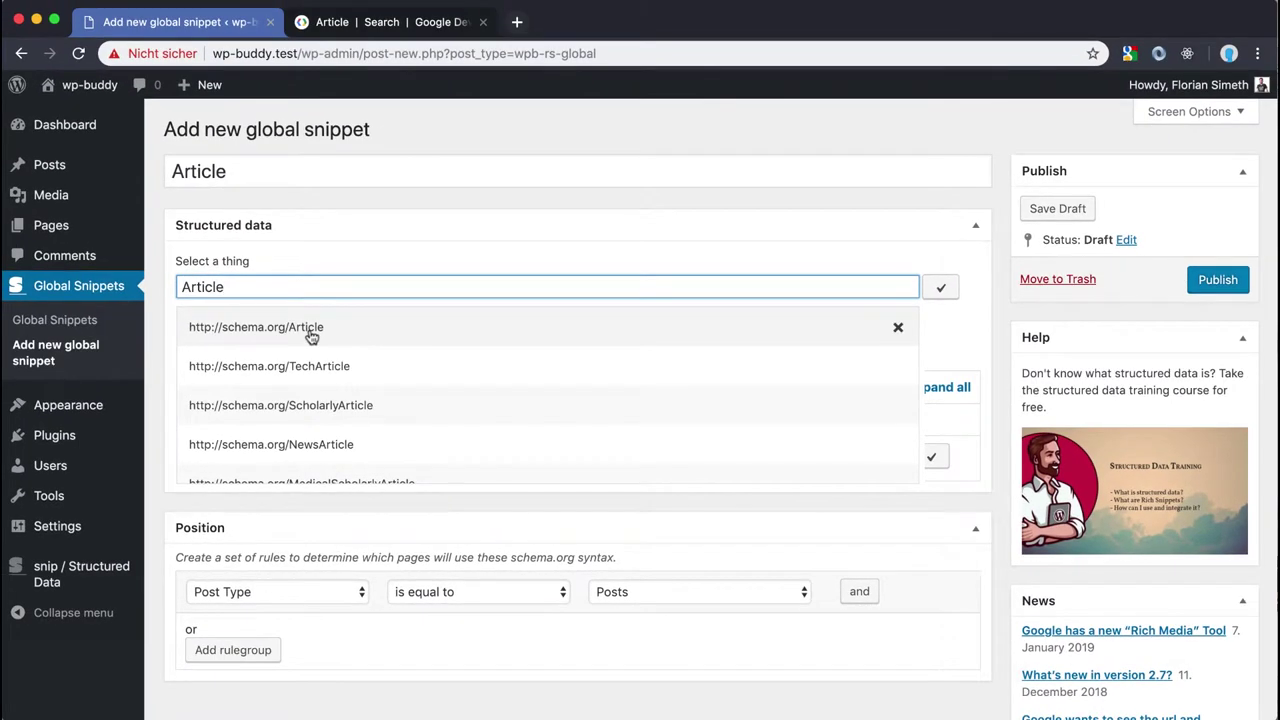
left_click(260, 258)
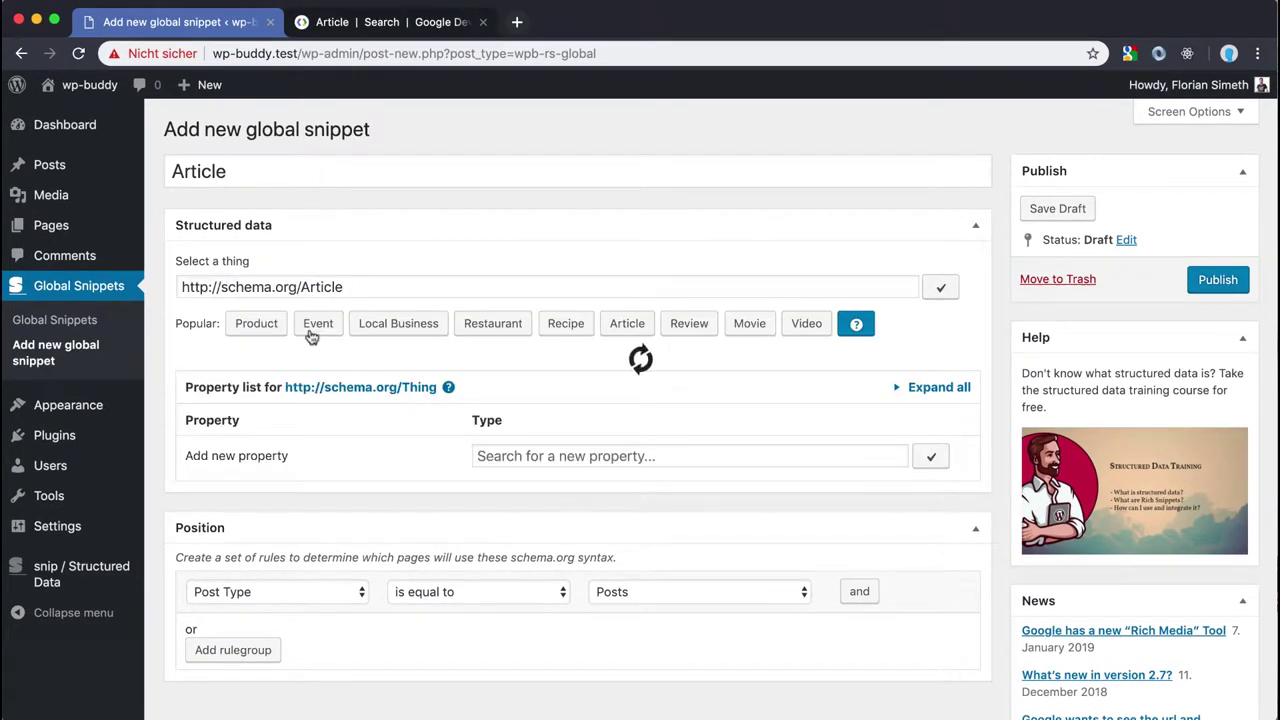
scroll(318, 405, "down", 3)
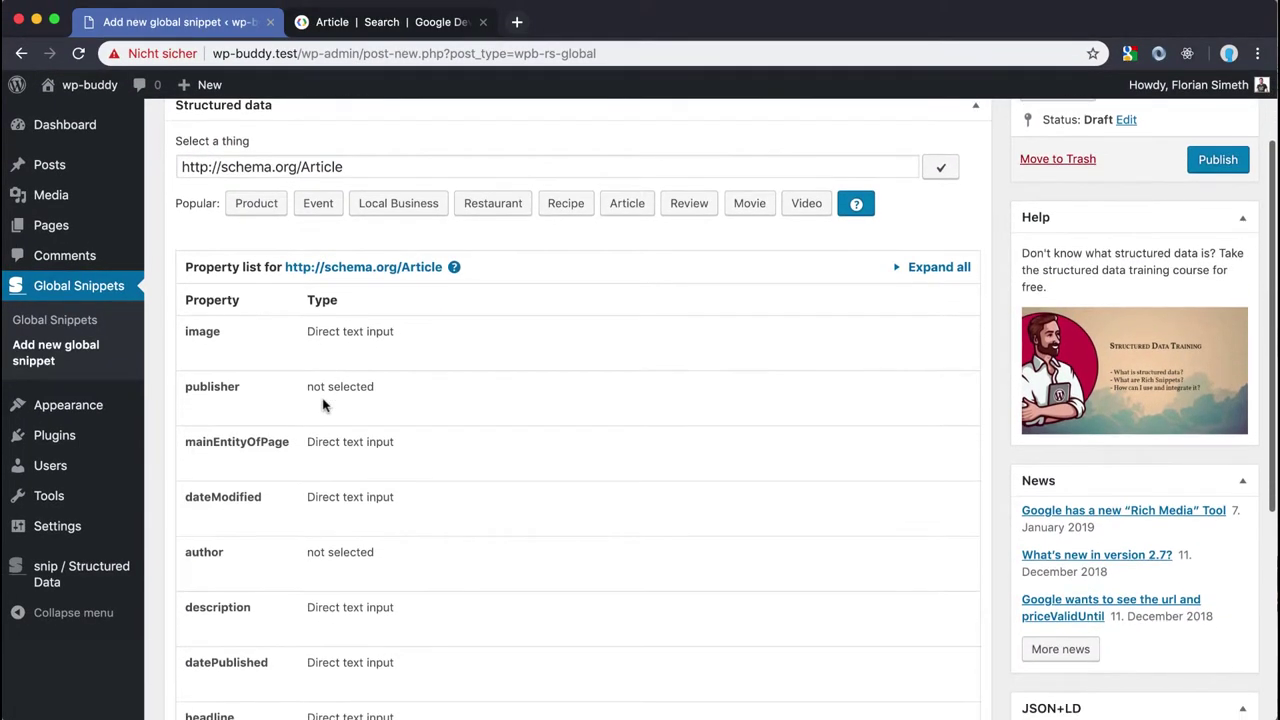
scroll(322, 405, "down", 3)
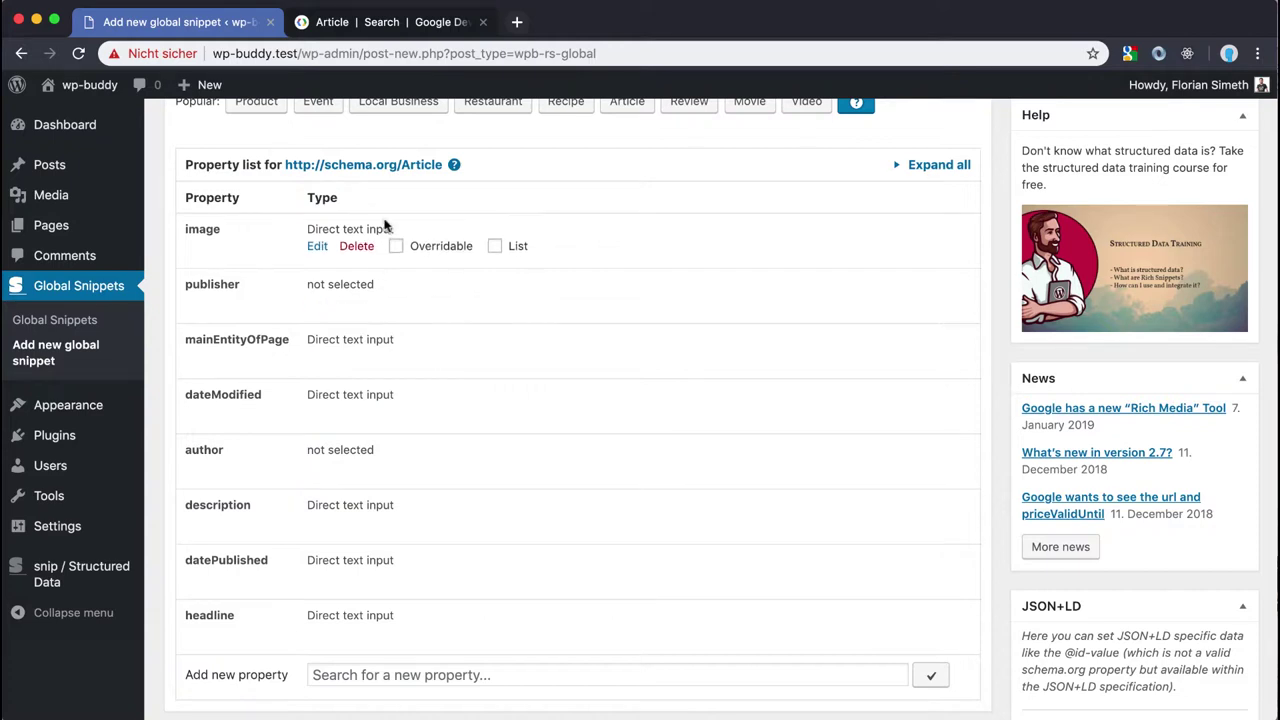
- Read Google's Article docs for required and recommended properties like dateModified, description and mainEntityOfPage
left_click(398, 30)
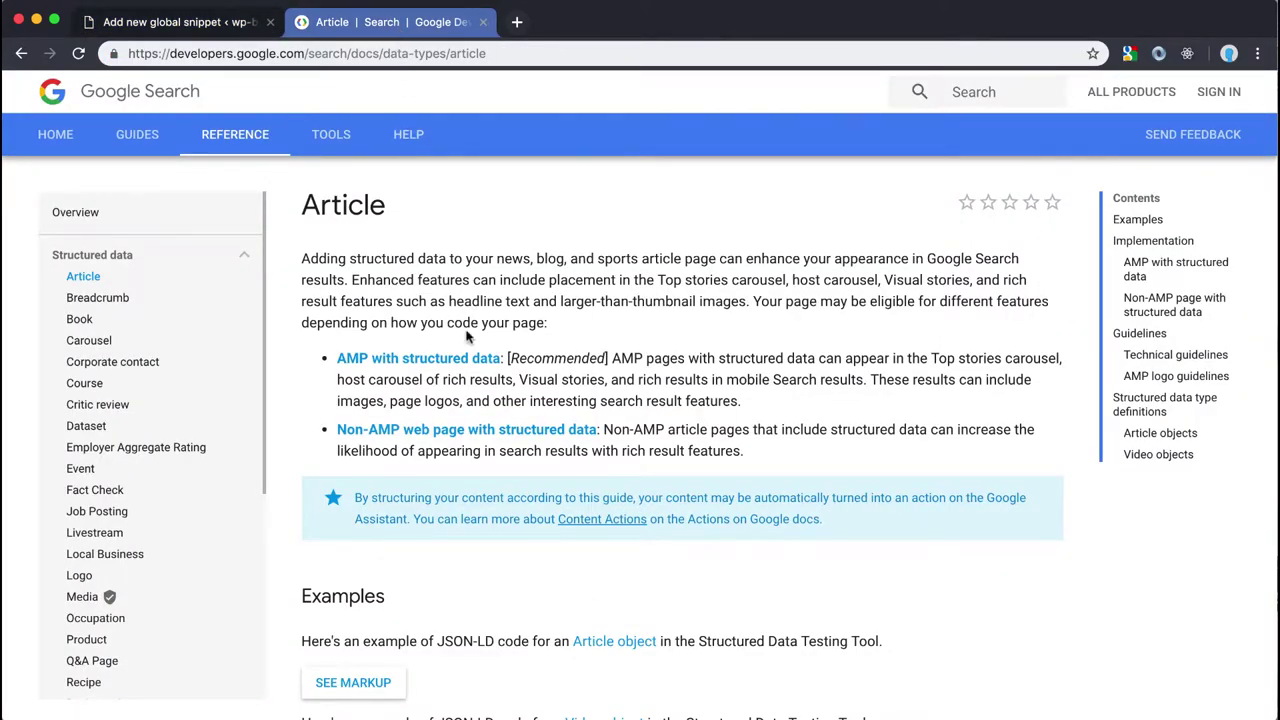
scroll(415, 340, "down", 15)
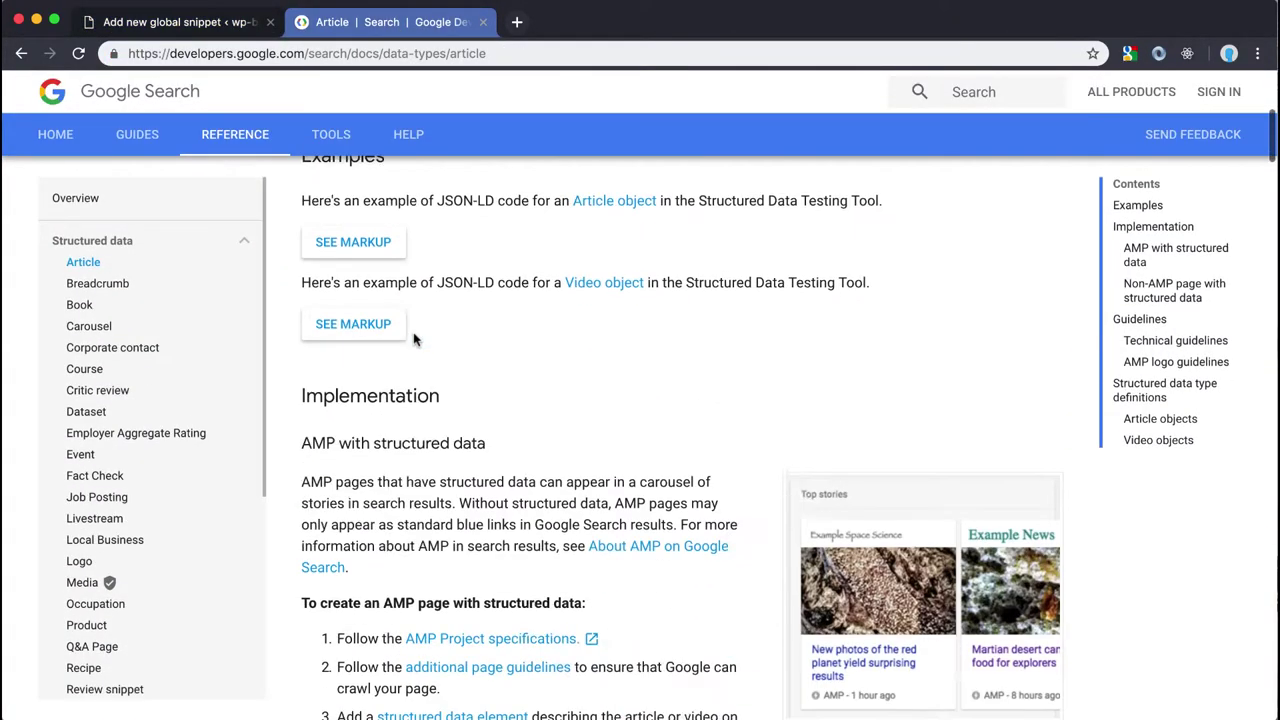
scroll(415, 340, "down", 15)
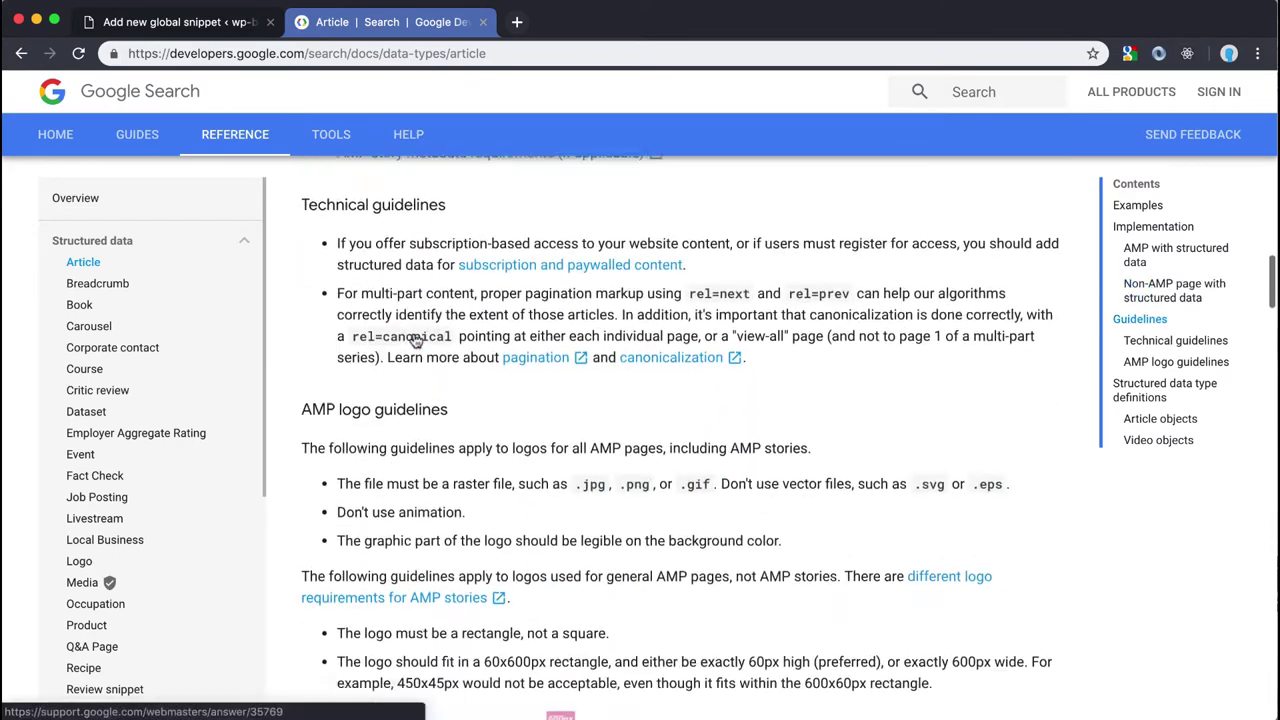
scroll(415, 340, "down", 6)
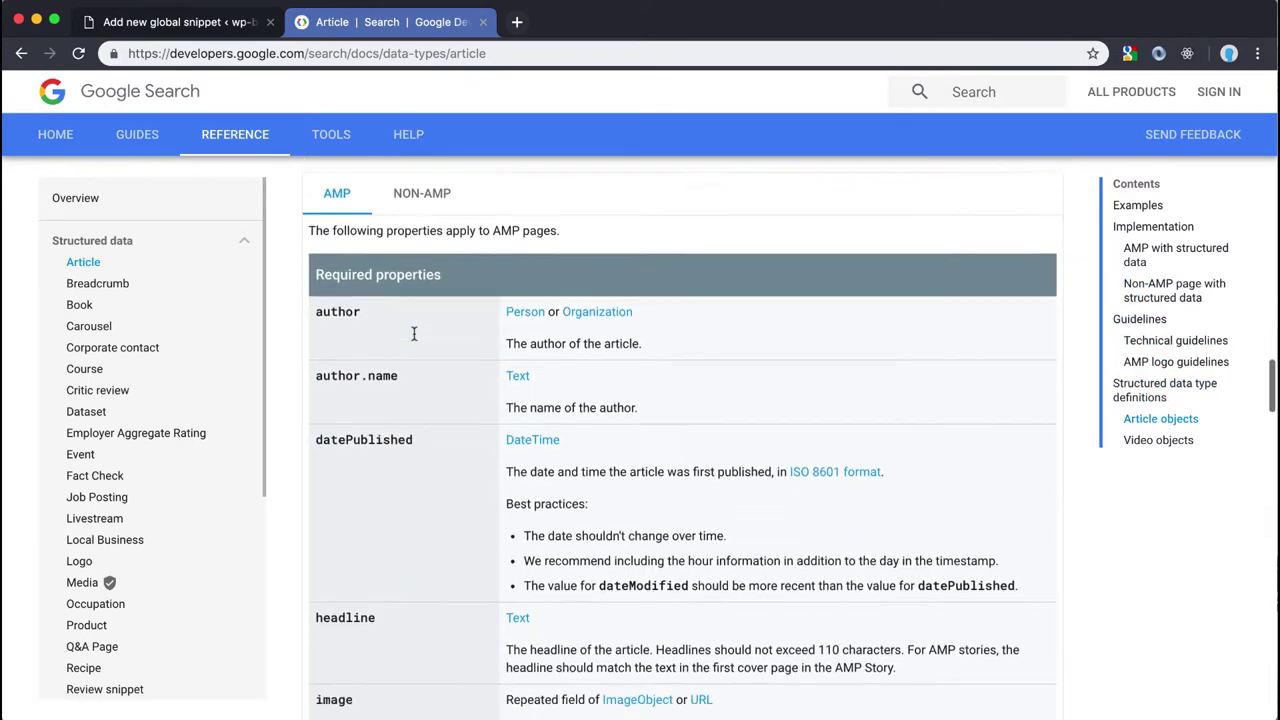
scroll(368, 275, "down", 12)
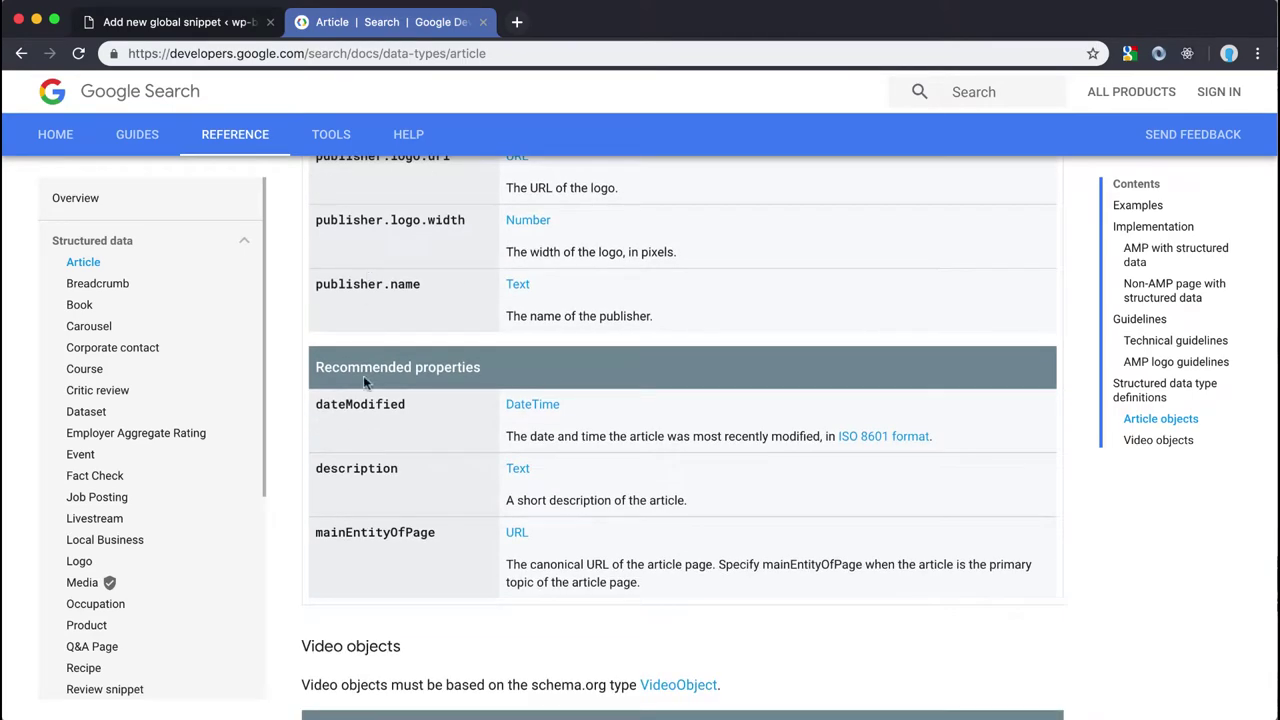
scroll(512, 372, "up", 8)
scroll(512, 372, "up", 8)
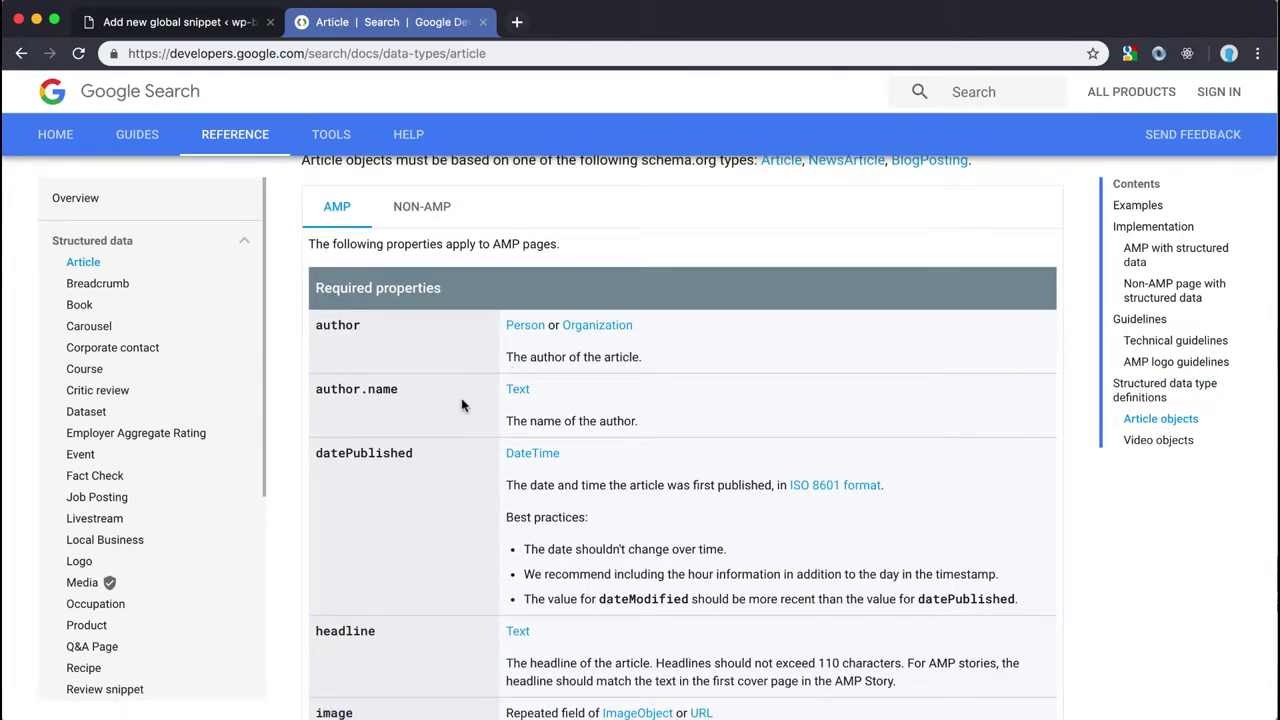
scroll(470, 373, "down", 1)
scroll(391, 383, "down", 3)
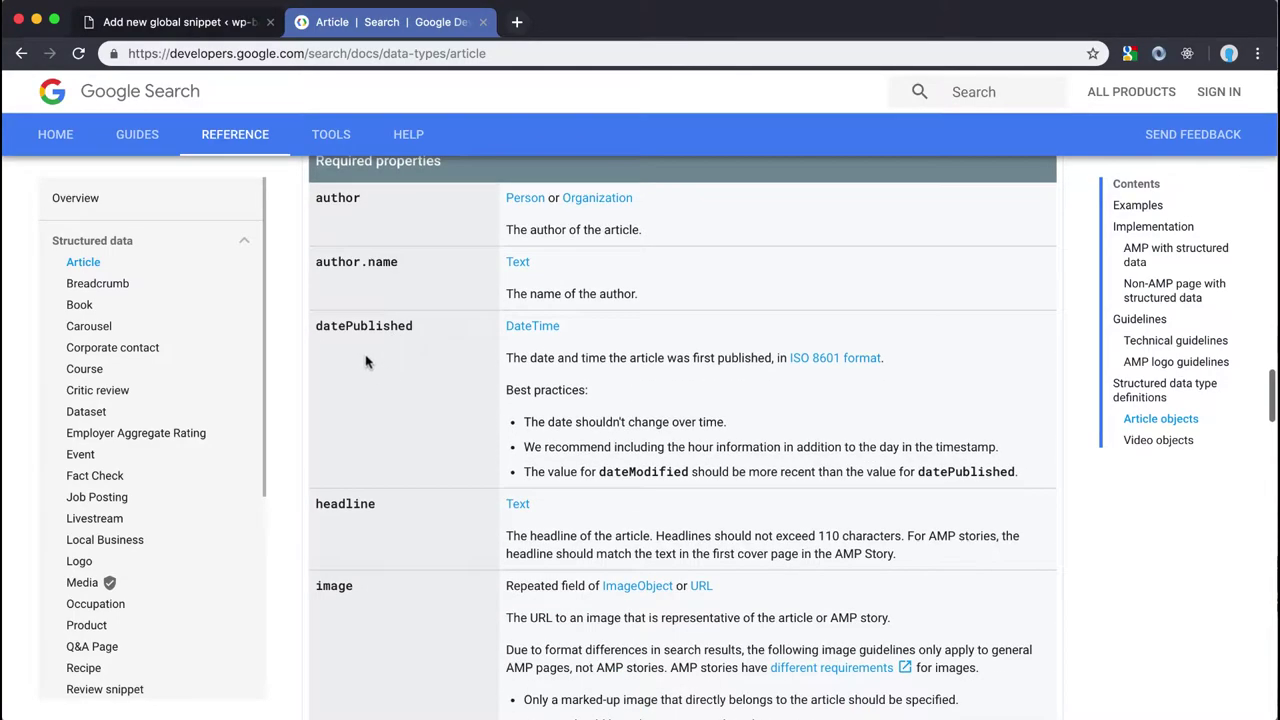
scroll(443, 397, "down", 18)
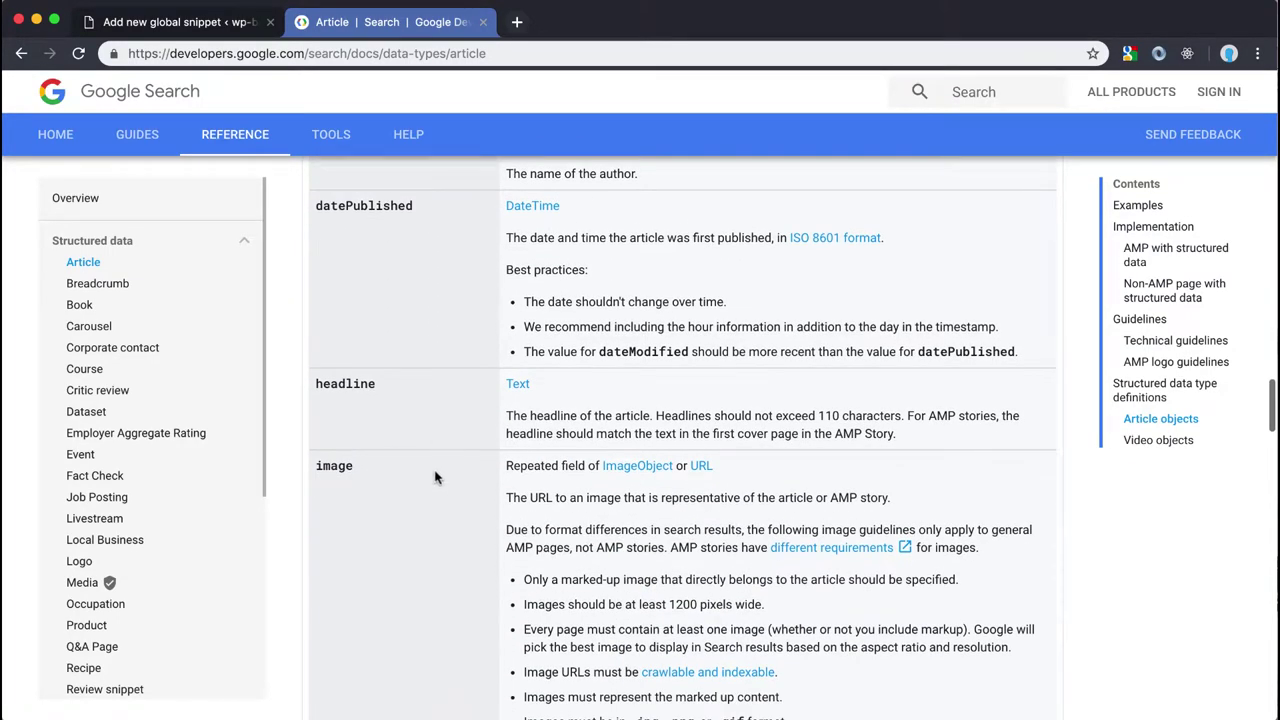
scroll(435, 477, "down", 17)
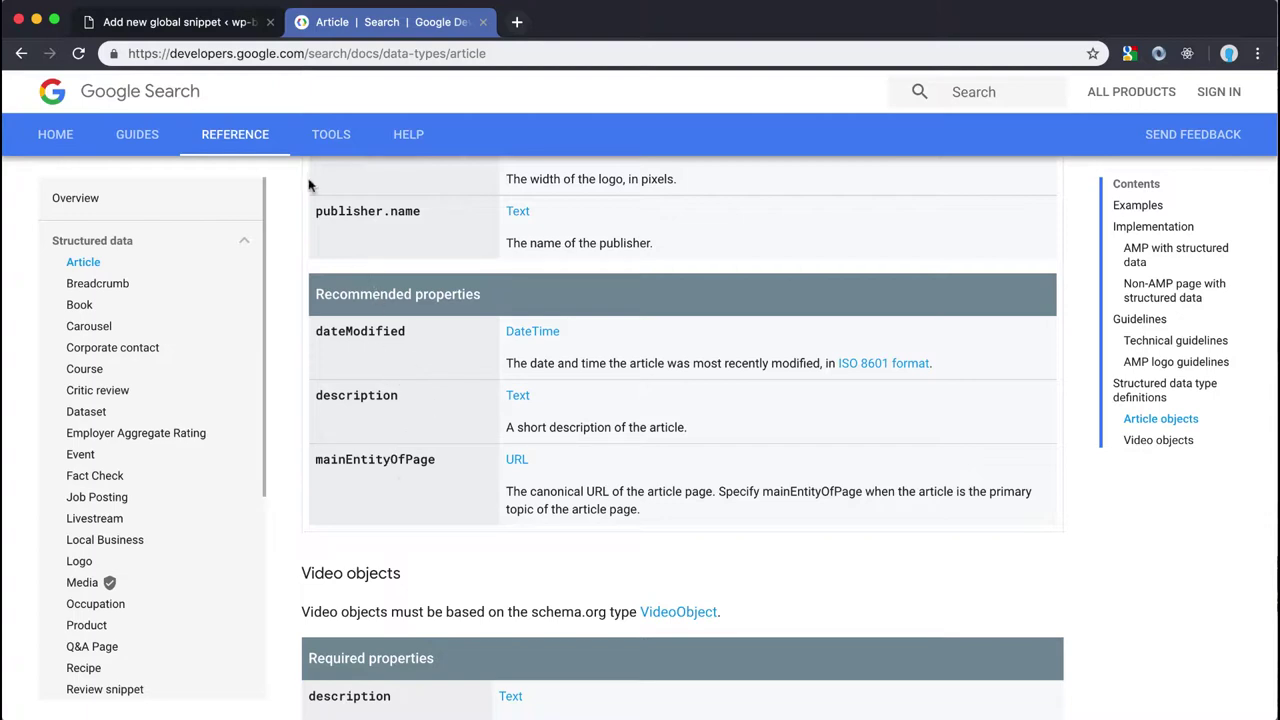
- Back in the snippet editor, set the headline property's field type to Post title
left_click(190, 28)
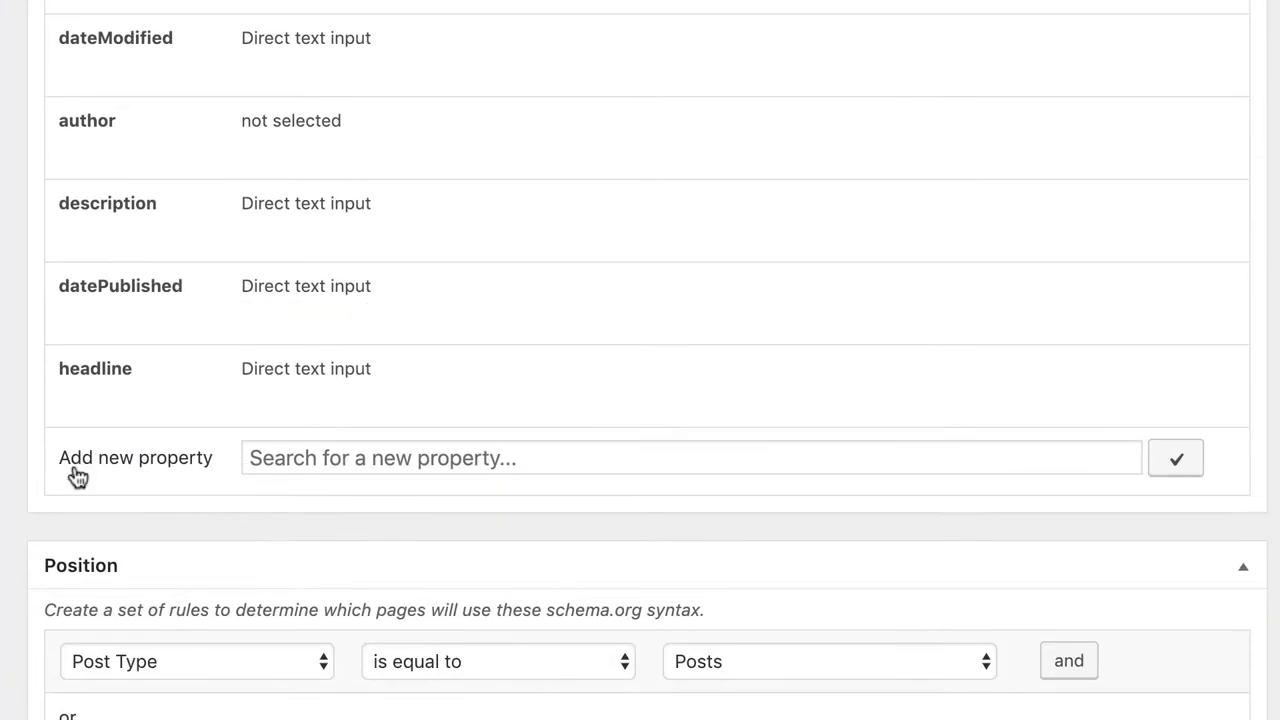
left_click(251, 396)
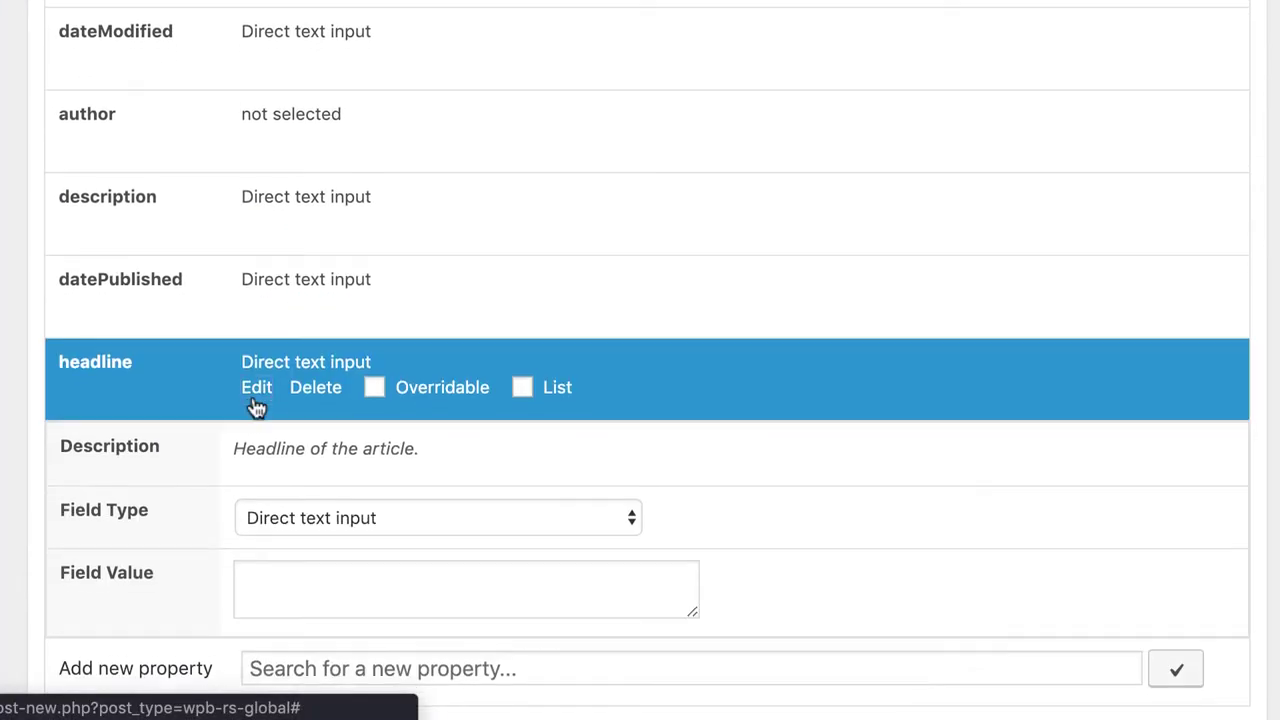
scroll(256, 406, "down", 3)
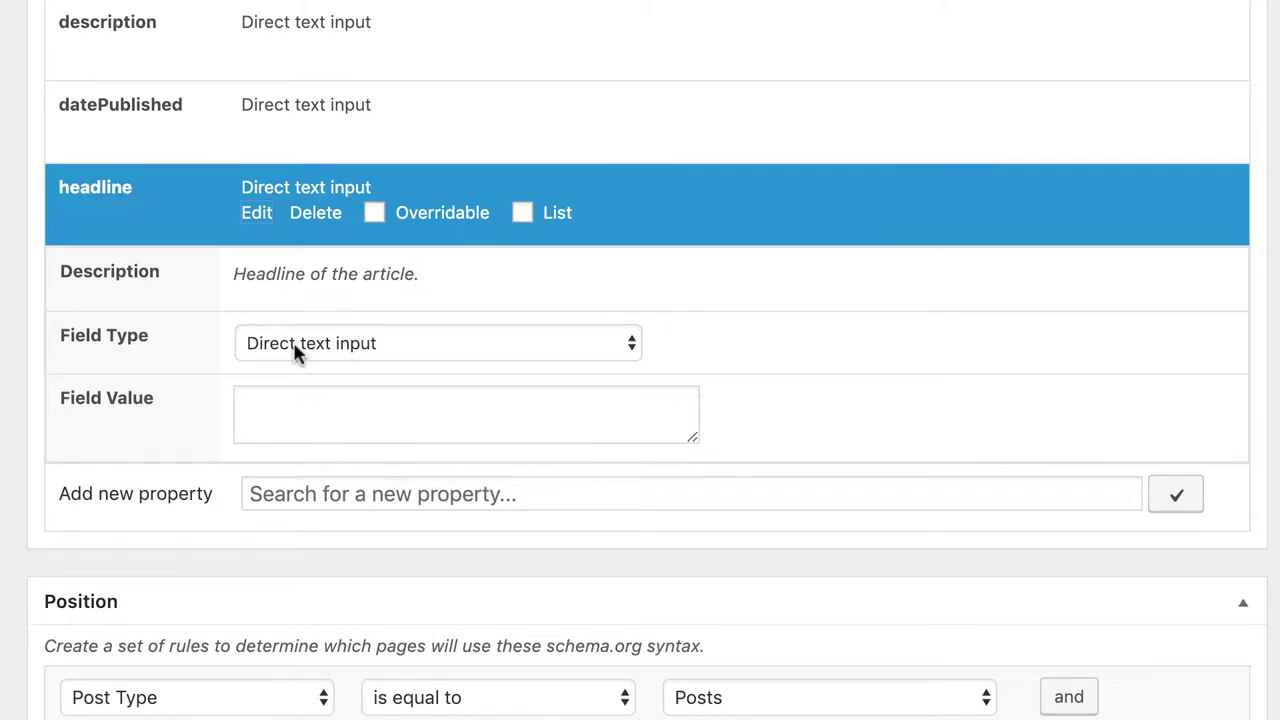
scroll(295, 348, "down", 2)
left_click(313, 254)
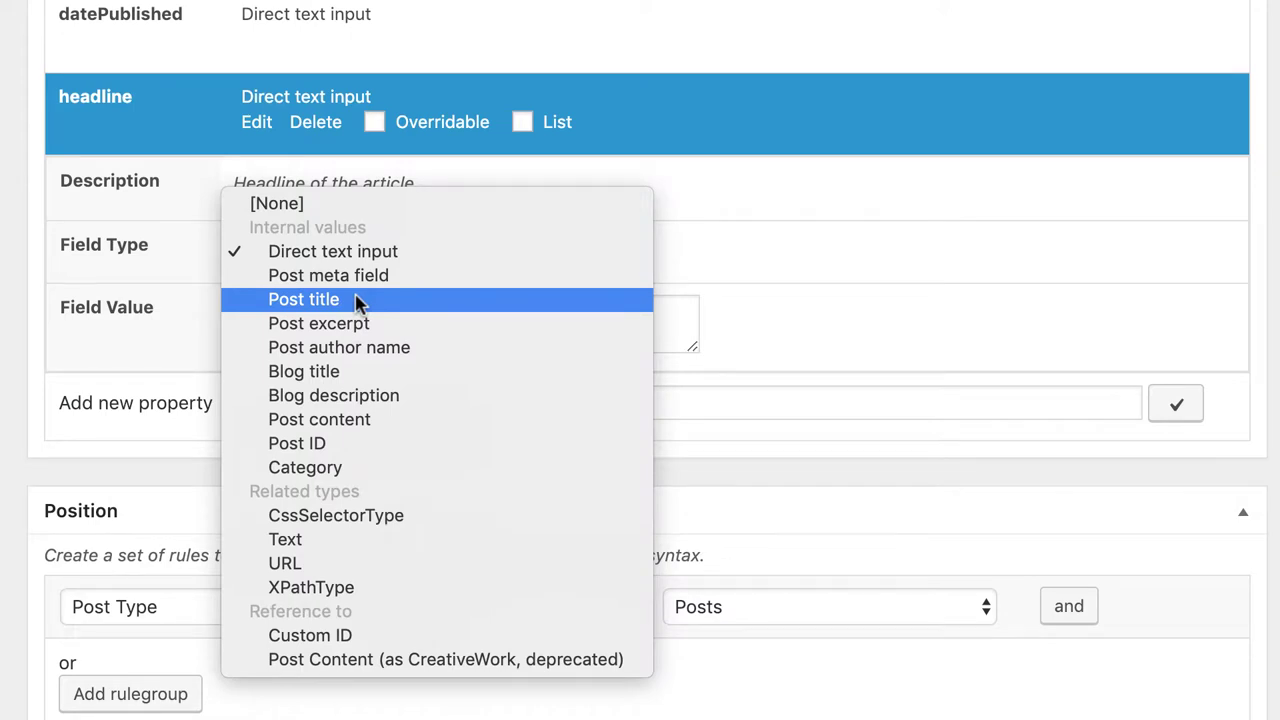
left_click(358, 301)
scroll(357, 300, "up", 3)
- Collapse headline and set datePublished's field type to Post published date
left_click(256, 314)
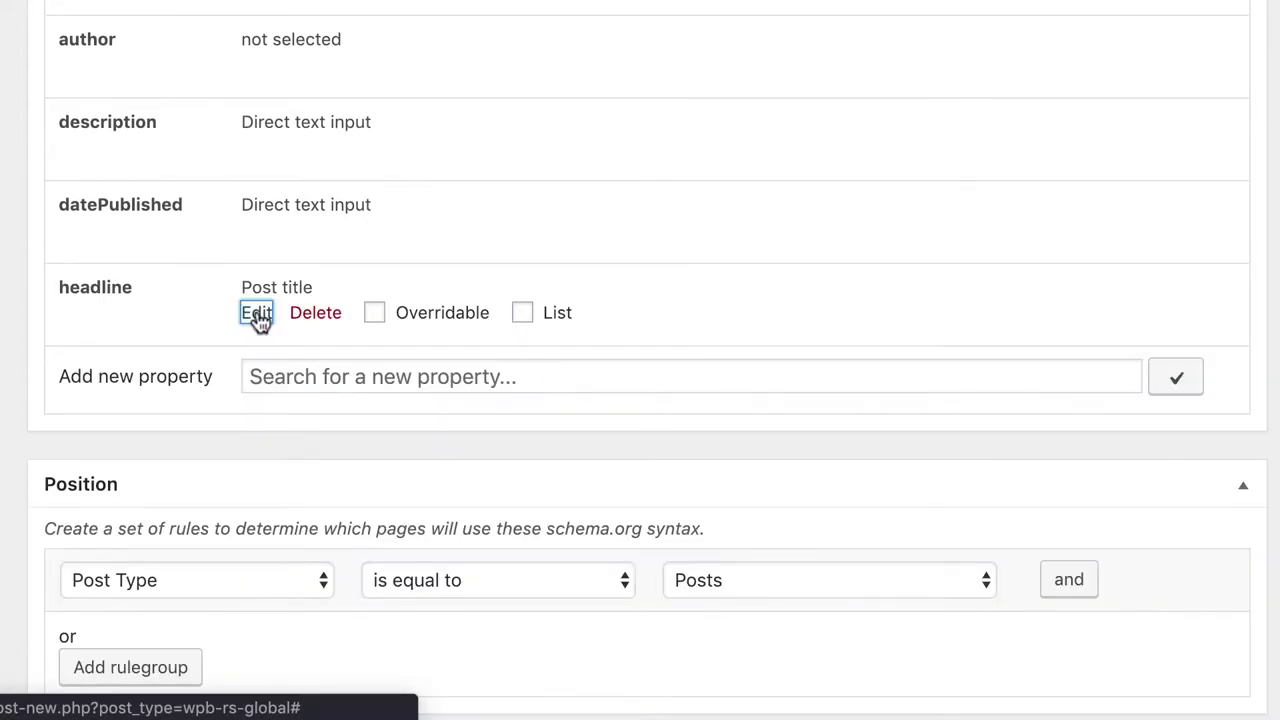
scroll(258, 316, "up", 2)
left_click(255, 336)
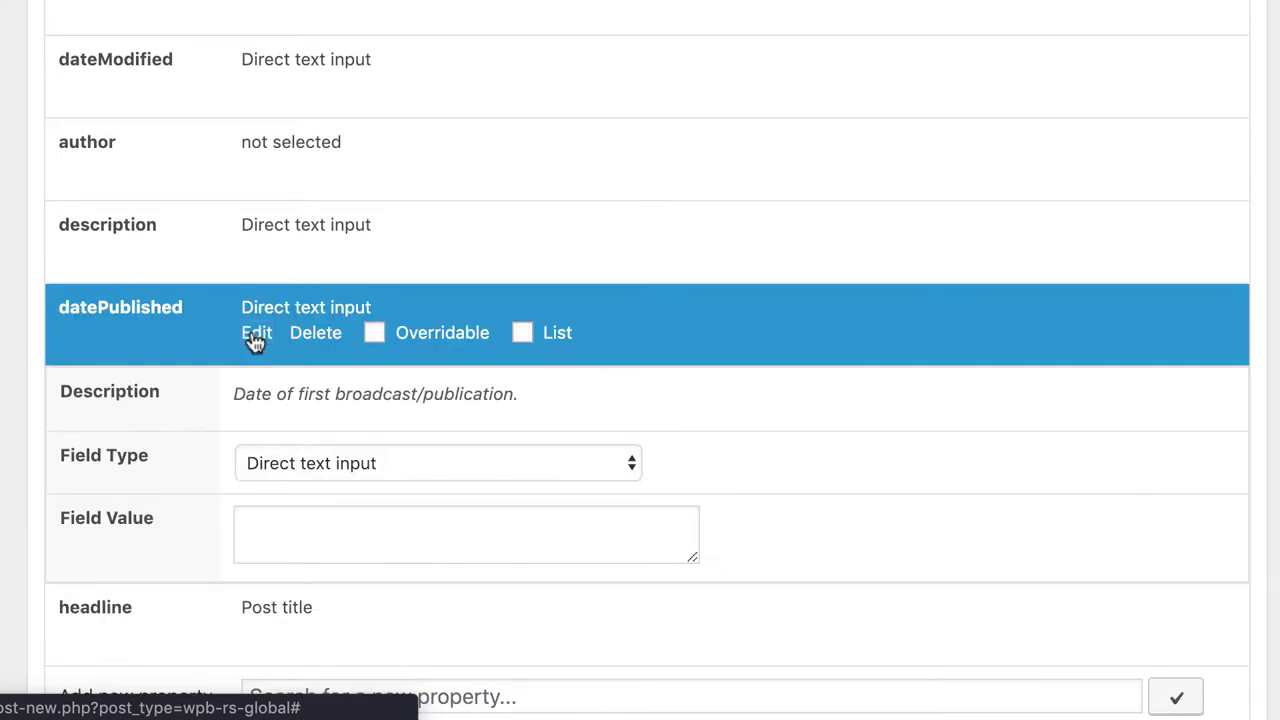
scroll(255, 338, "down", 2)
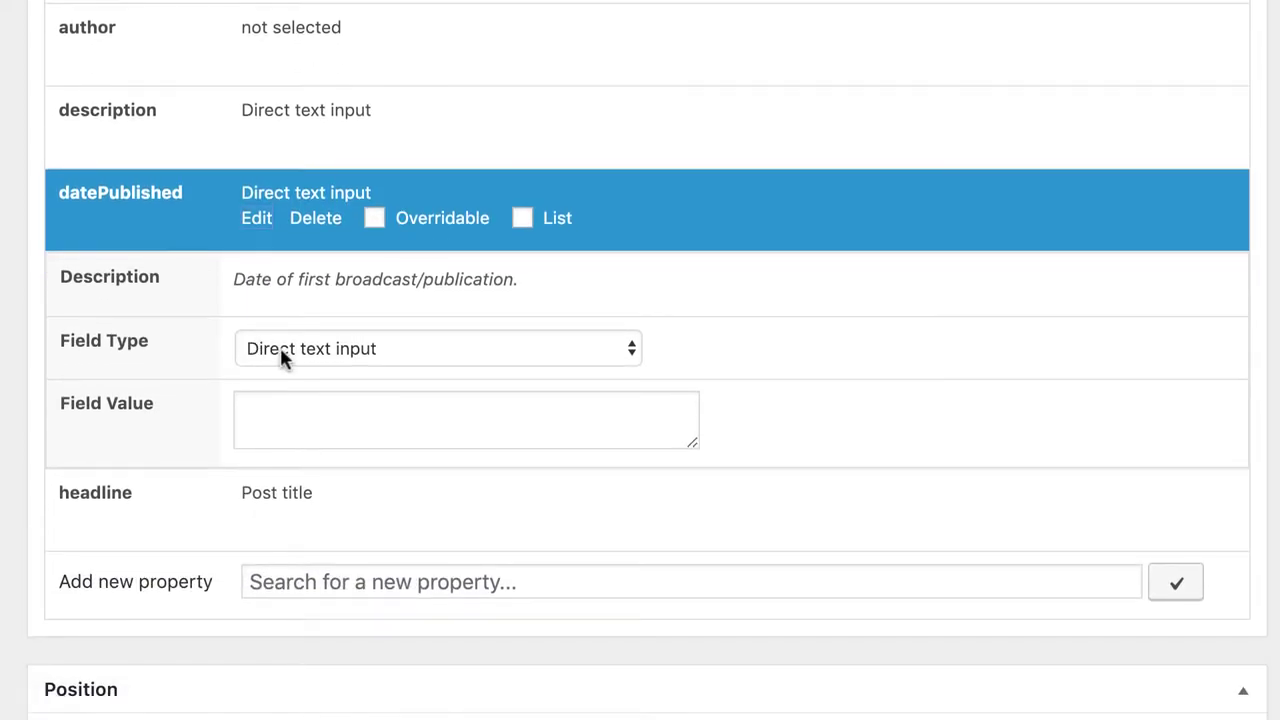
left_click(282, 358)
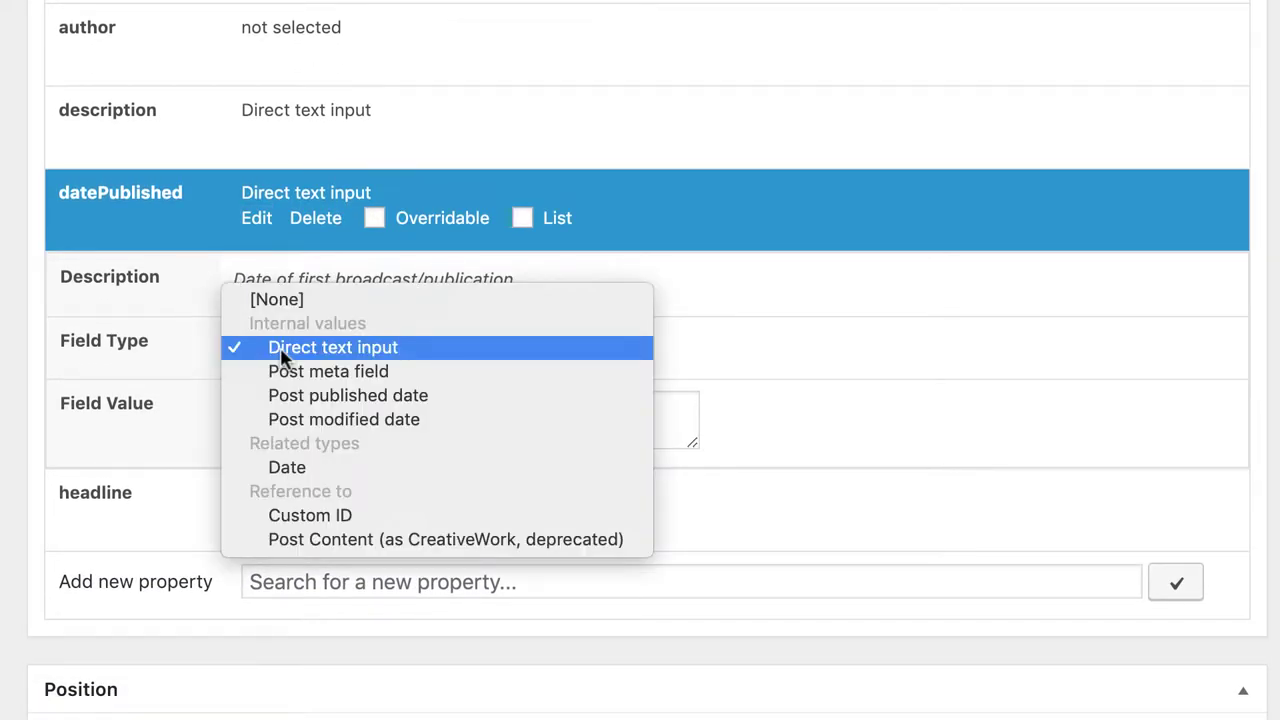
left_click(310, 395)
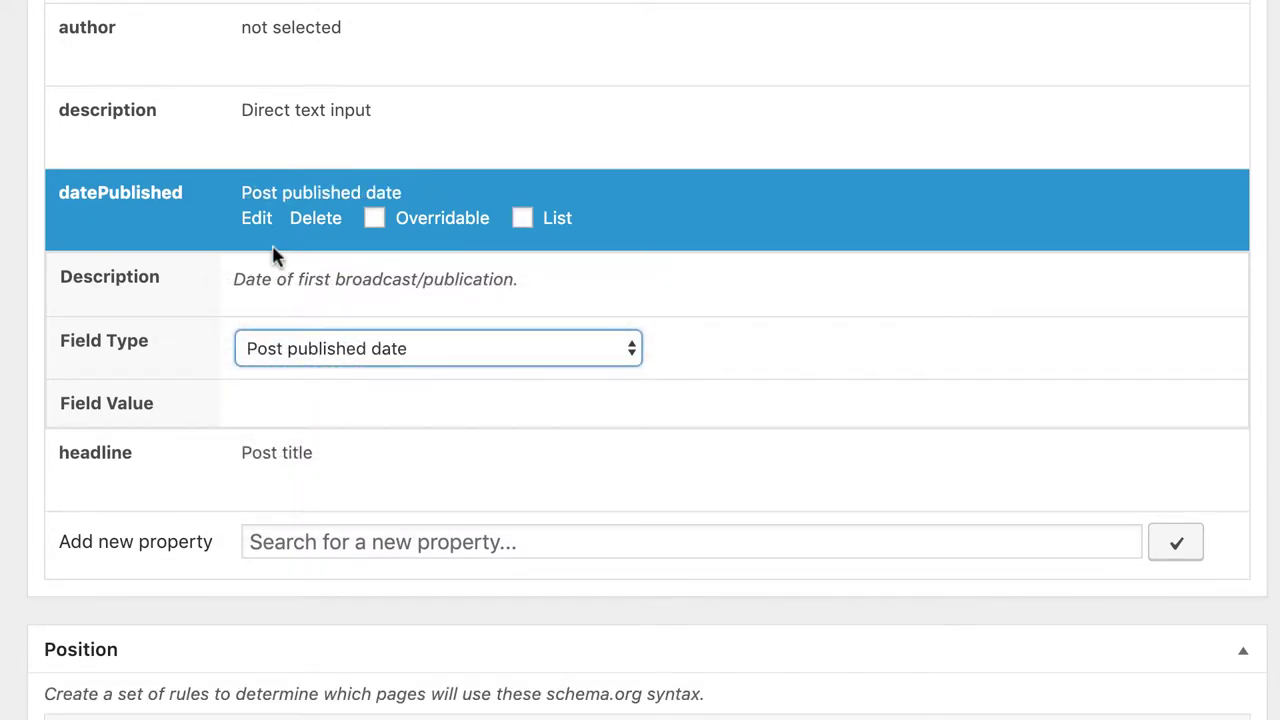
scroll(284, 259, "up", 1)
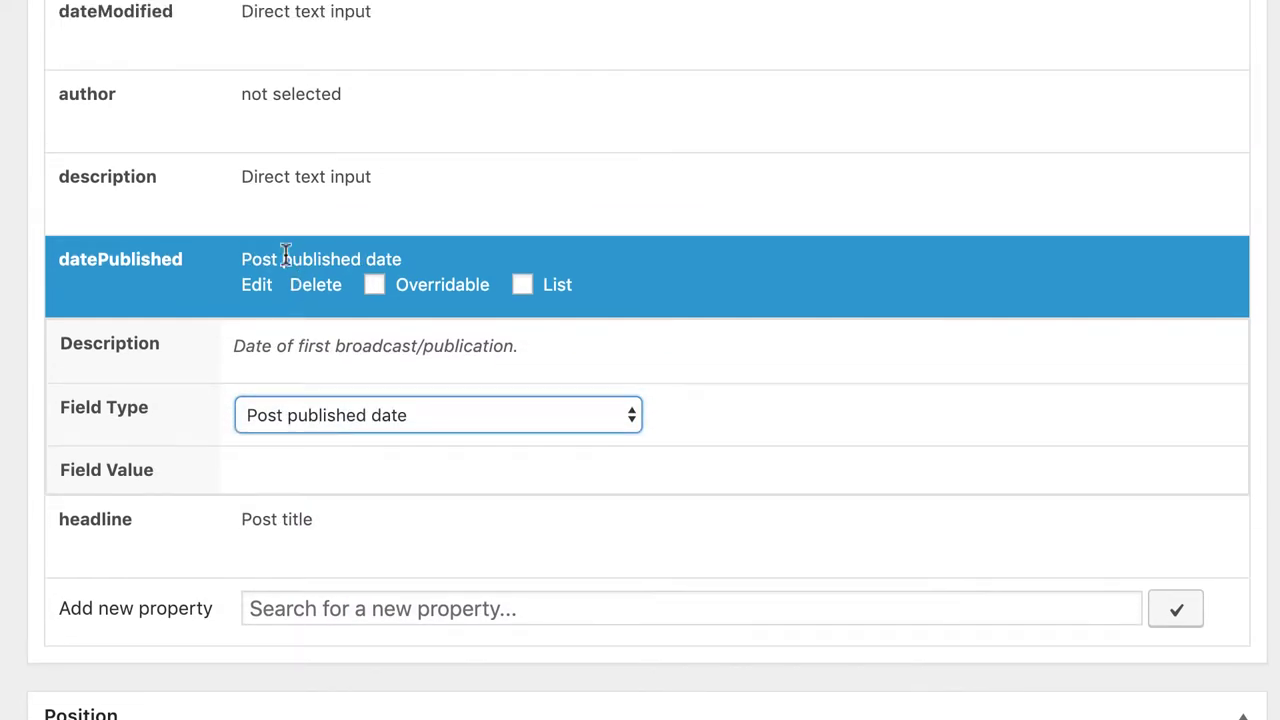
left_click(256, 286)
- Set the description property's field type to Post excerpt
scroll(257, 289, "up", 2)
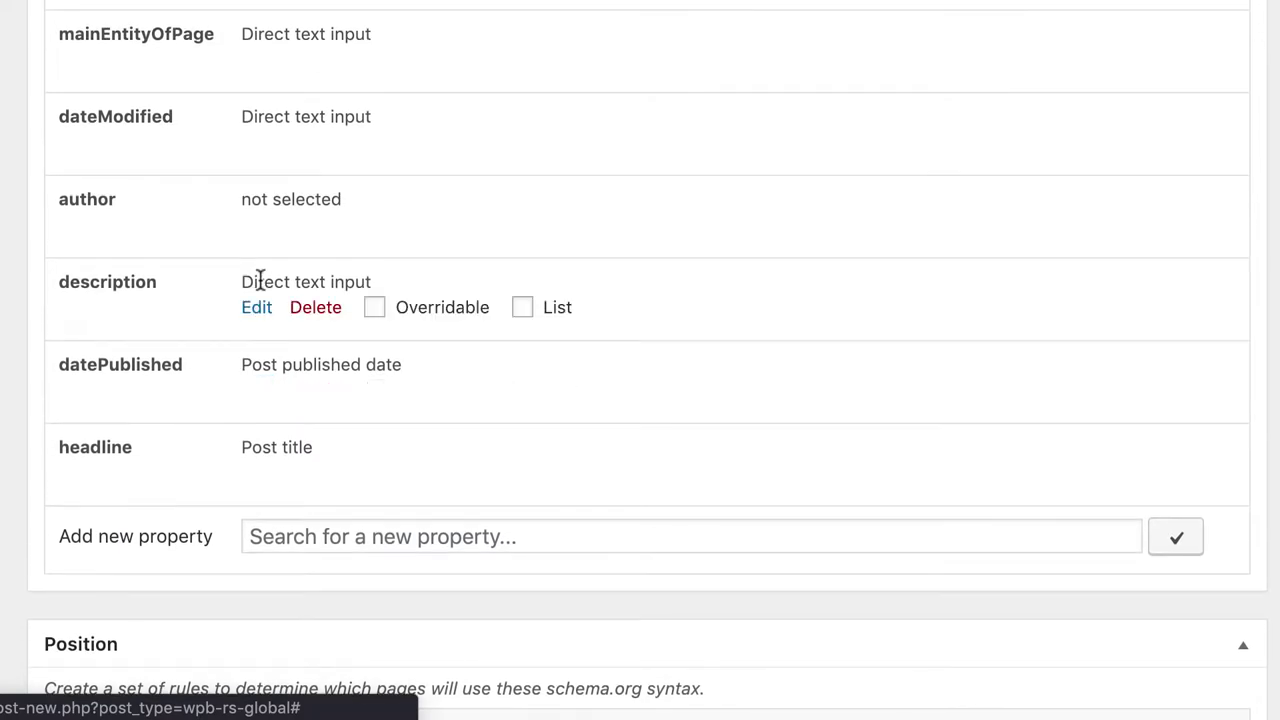
left_click(258, 310)
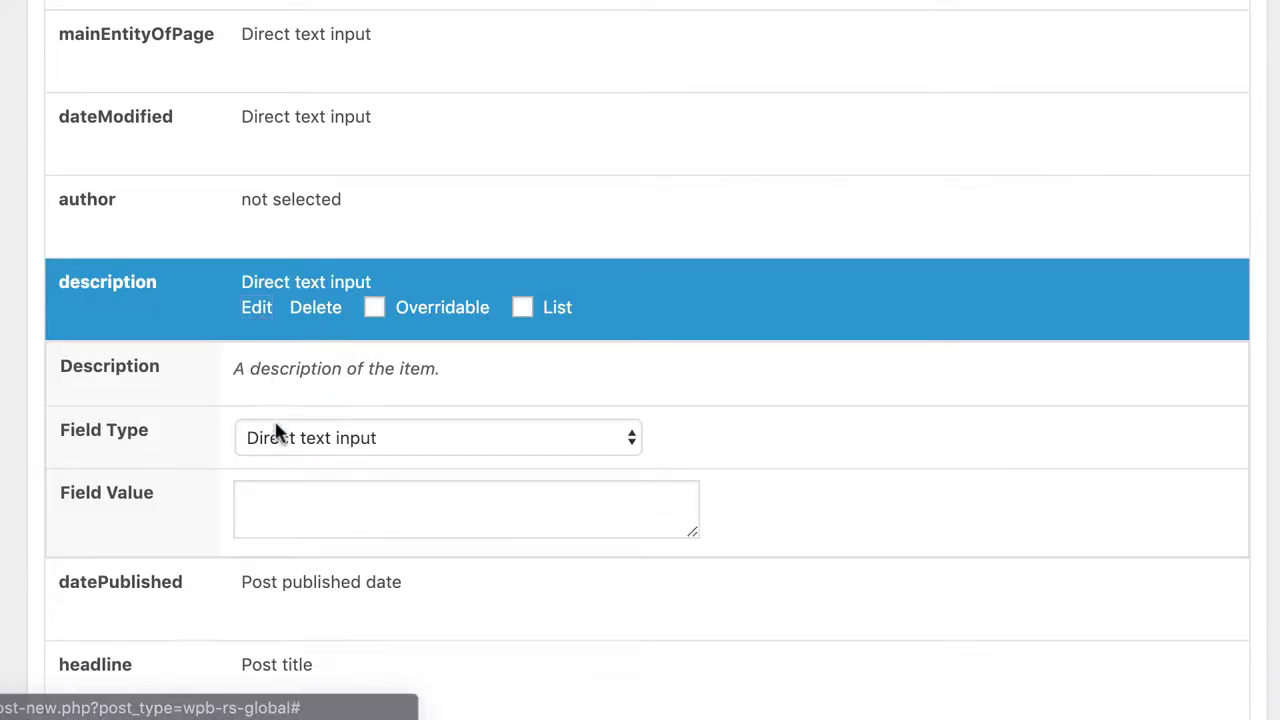
left_click(278, 436)
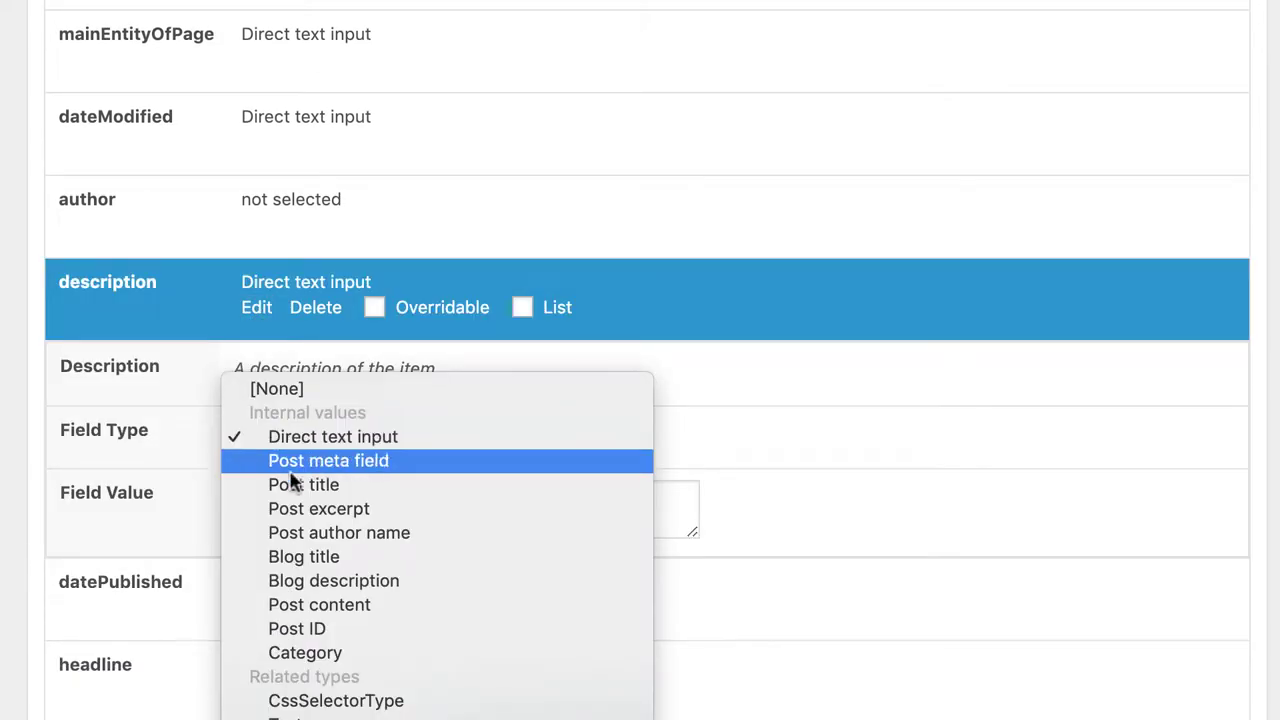
left_click(291, 508)
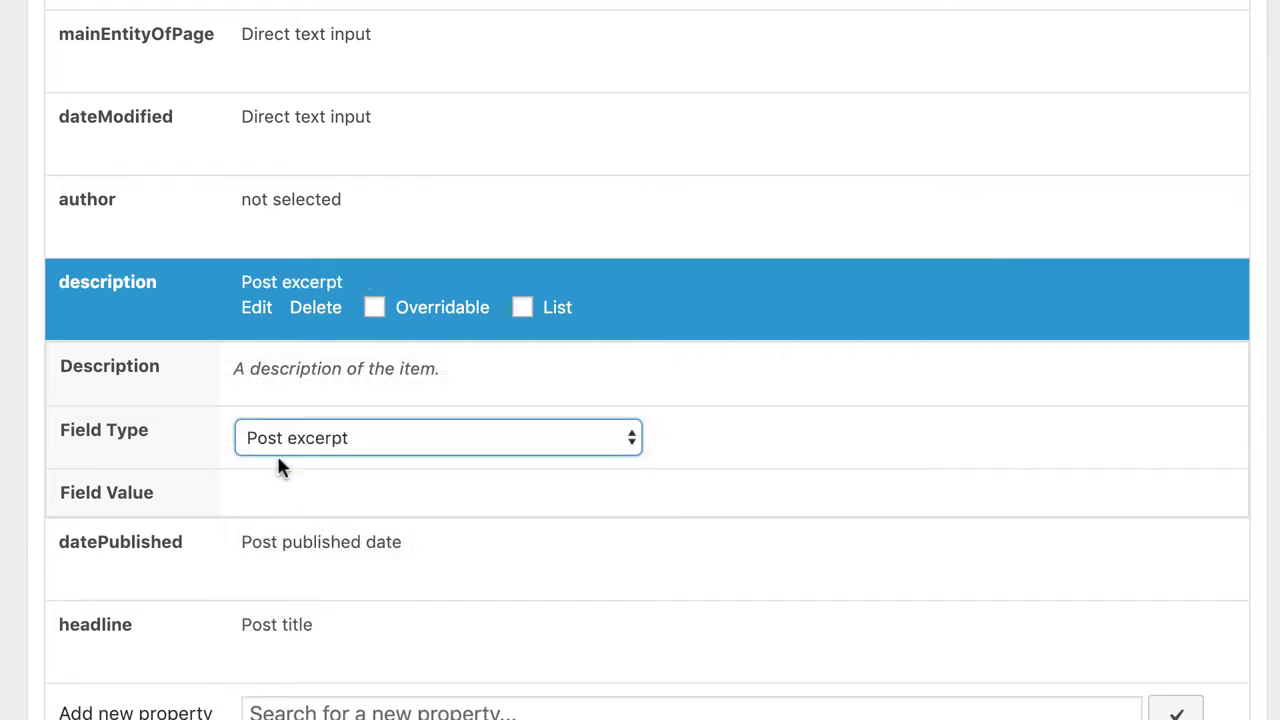
left_click(257, 310)
- Set the dateModified property's field type to Post modified date
scroll(258, 325, "up", 2)
scroll(258, 325, "up", 2)
left_click(256, 327)
left_click(279, 455)
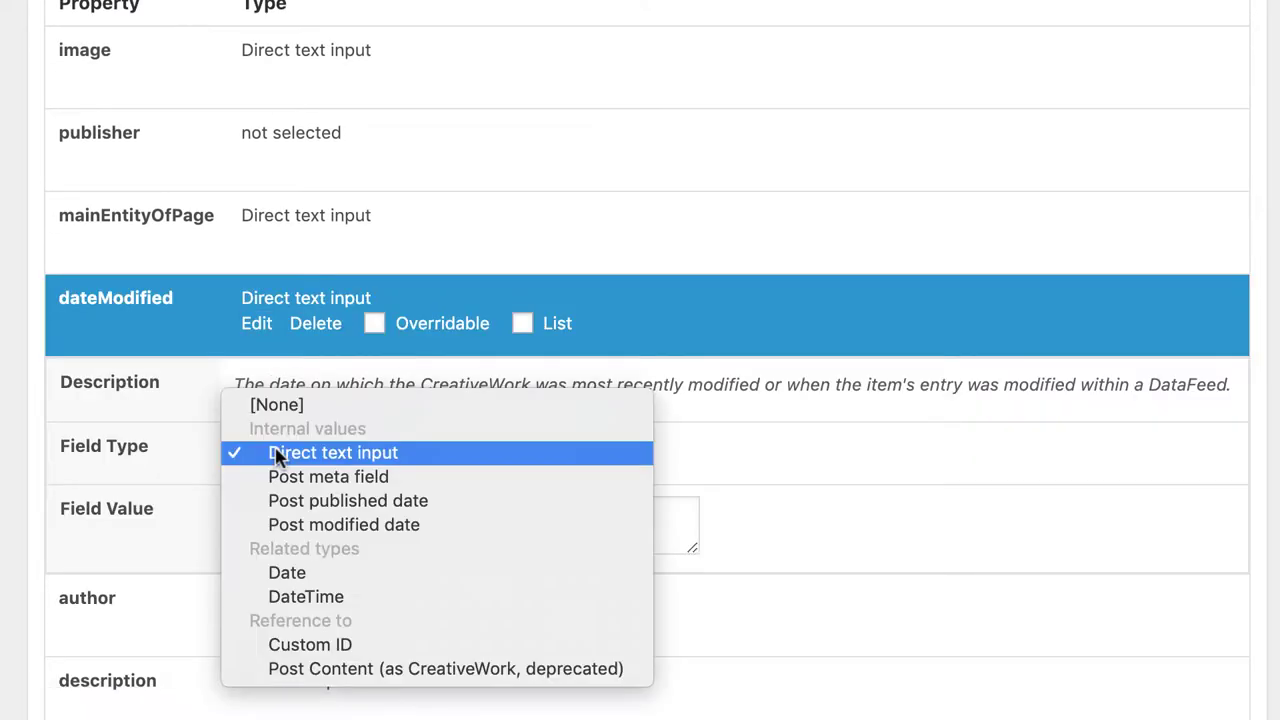
left_click(291, 524)
left_click(256, 324)
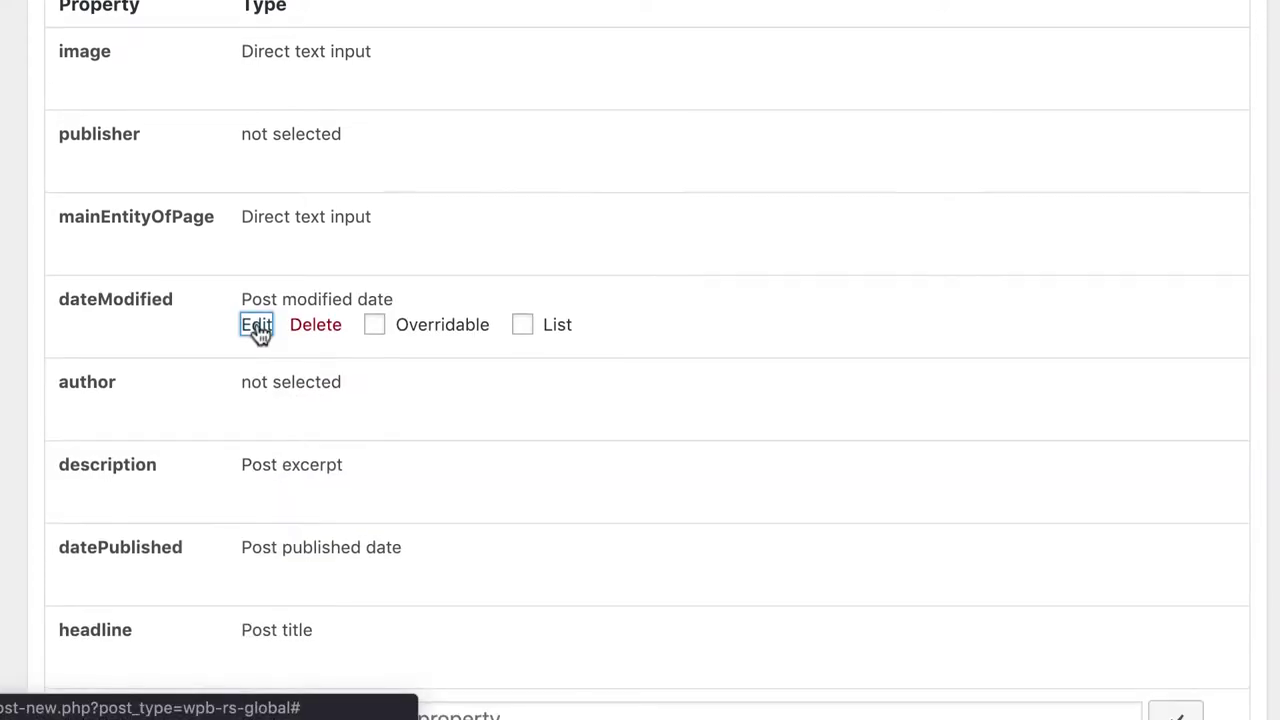
scroll(257, 331, "up", 1)
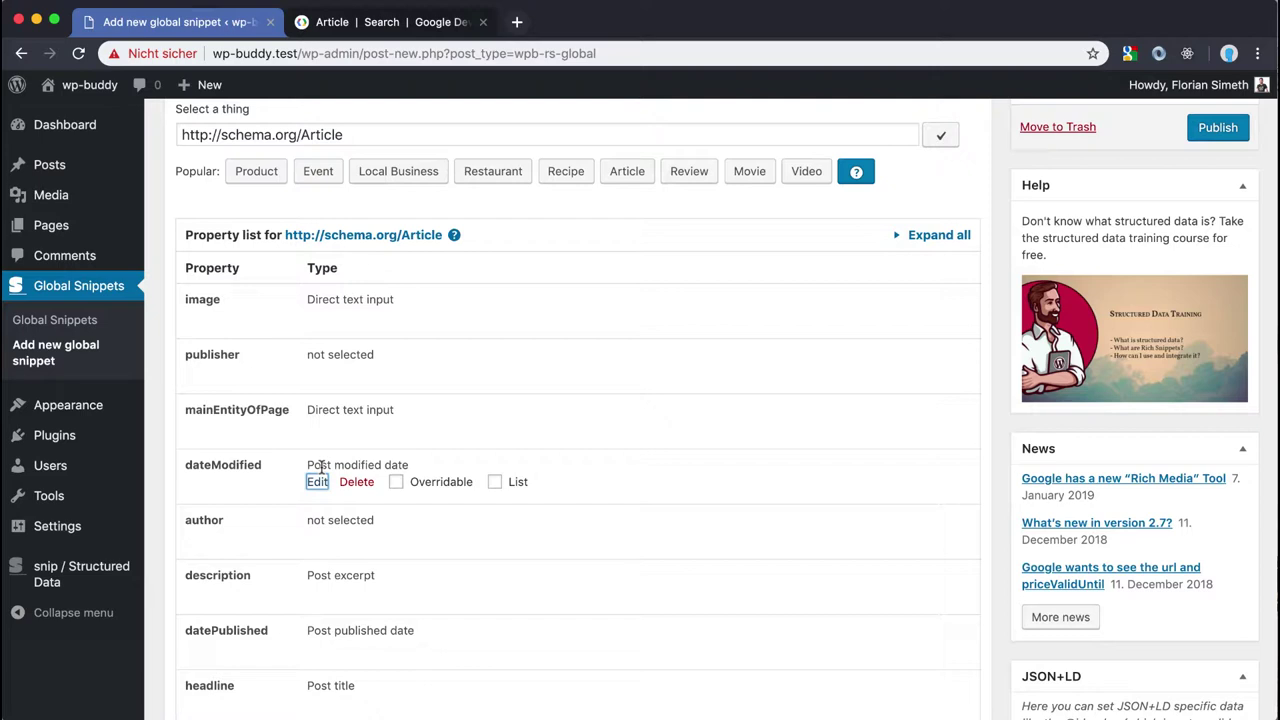
left_click(368, 24)
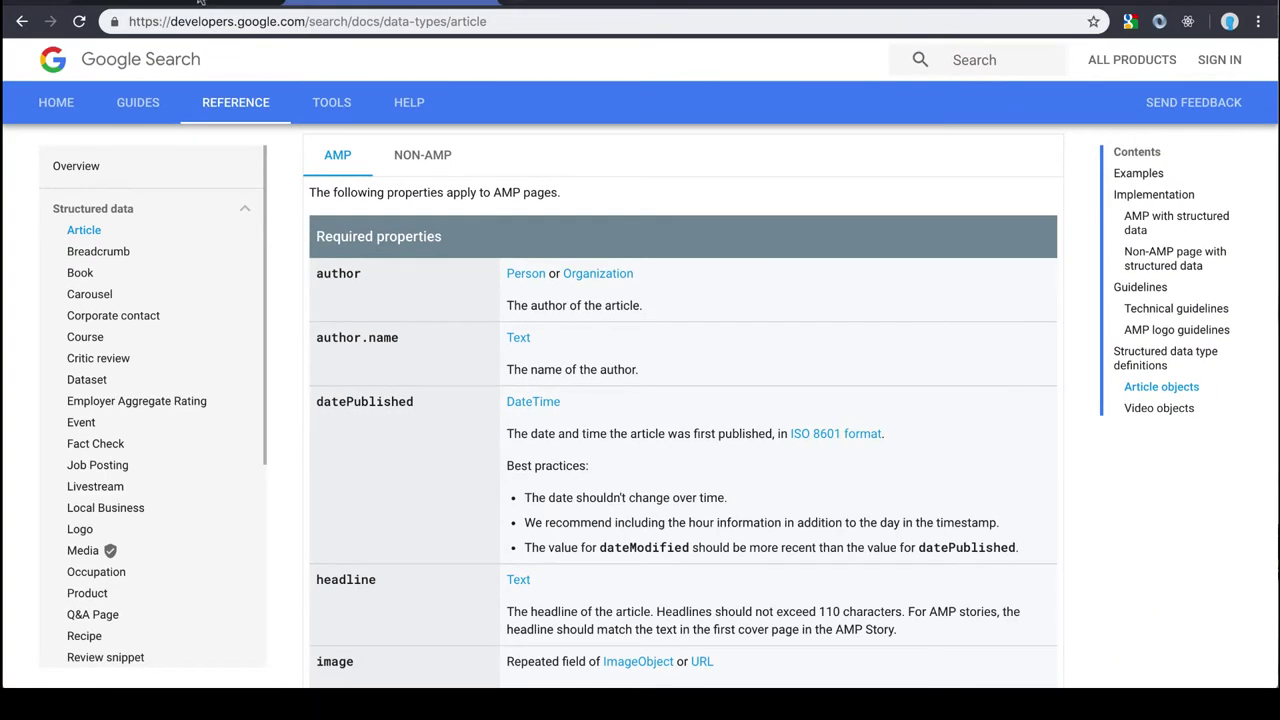
left_click(200, 2)
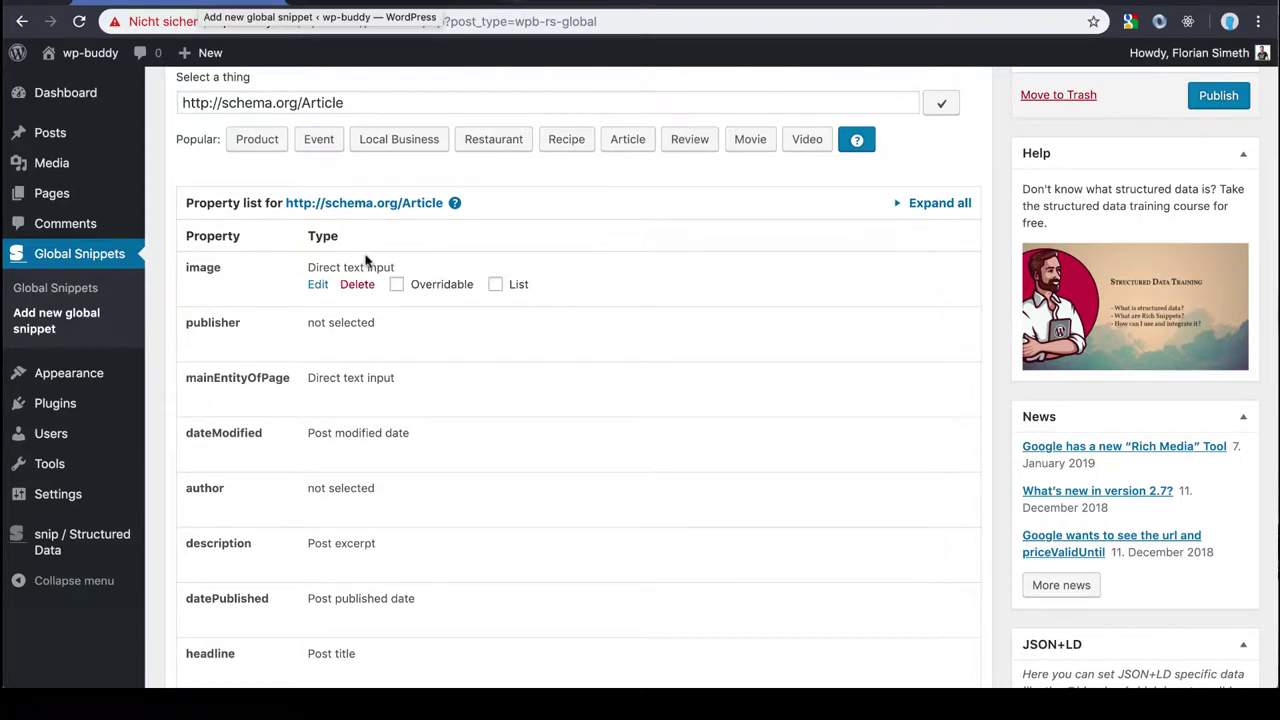
- Change the author property's field type to Person
scroll(363, 257, "down", 2)
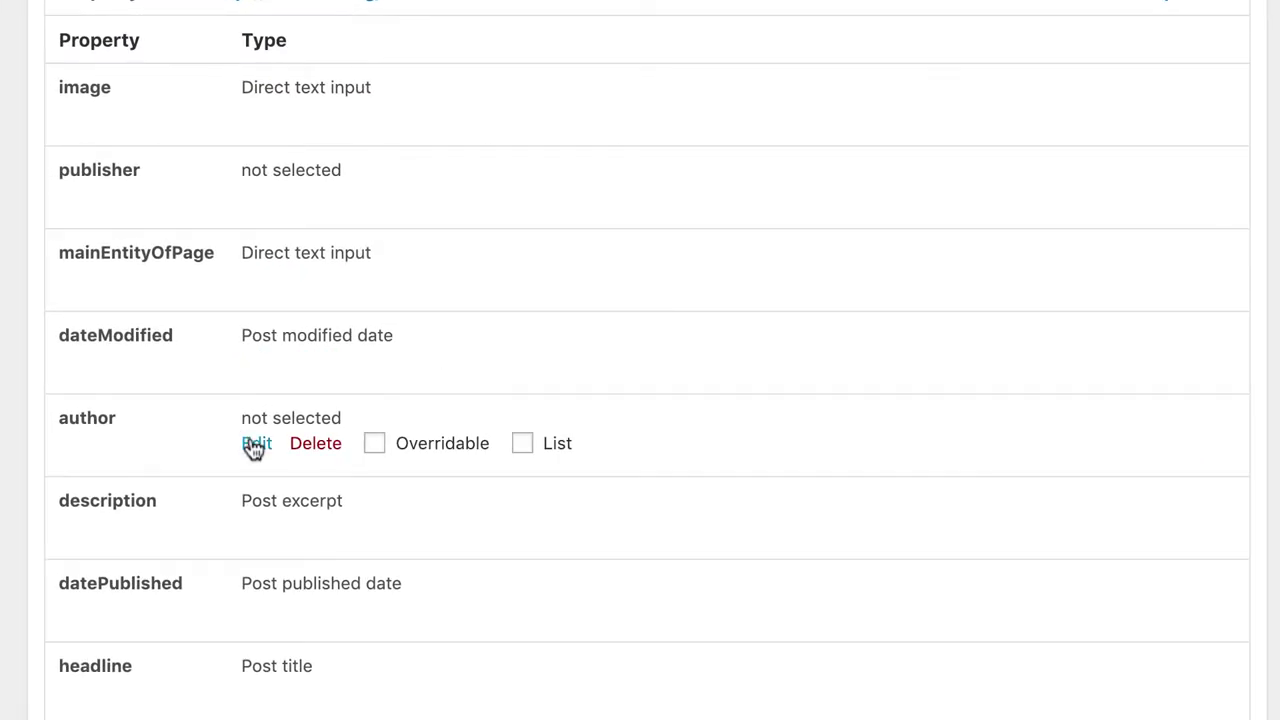
left_click(256, 445)
scroll(254, 449, "down", 5)
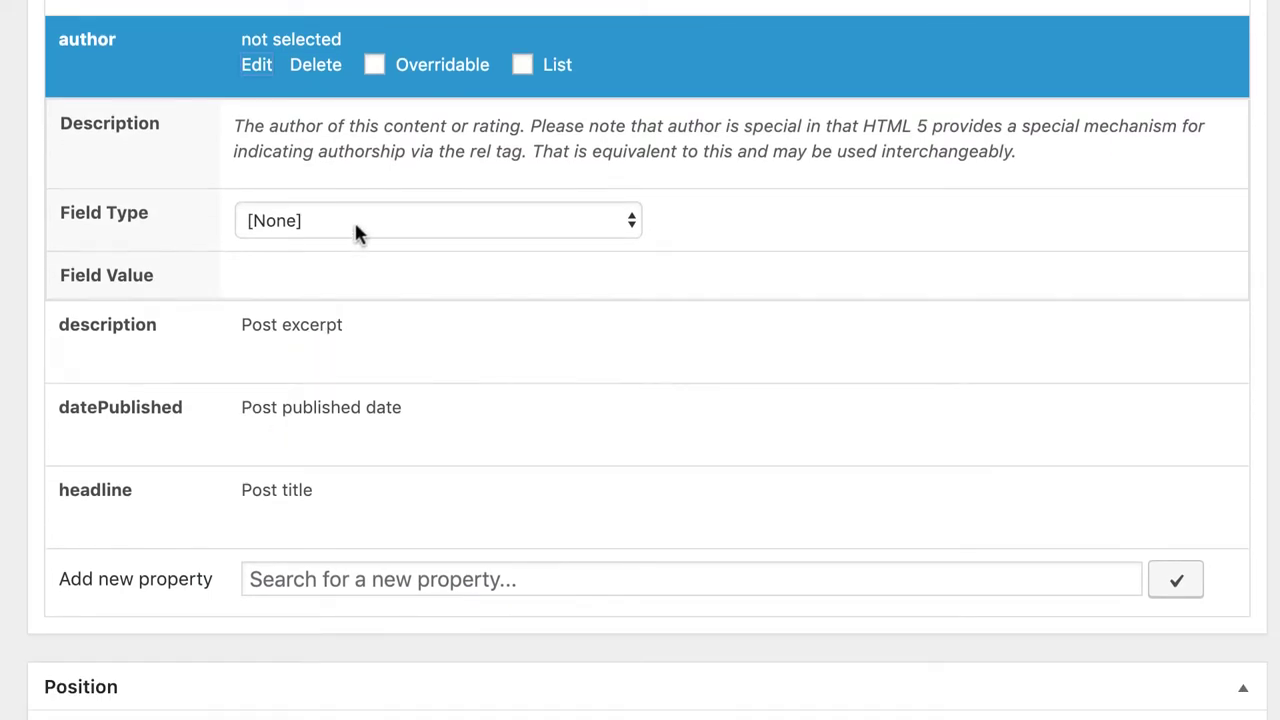
left_click(360, 224)
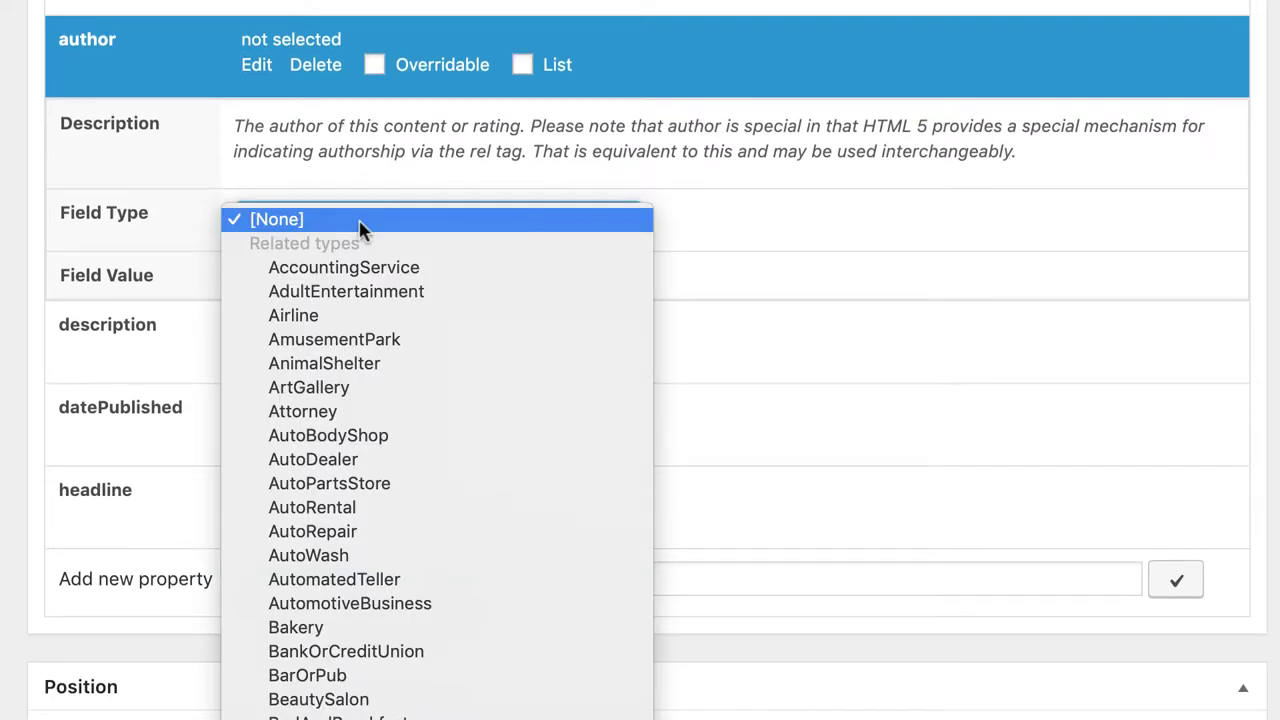
scroll(378, 436, "down", 15)
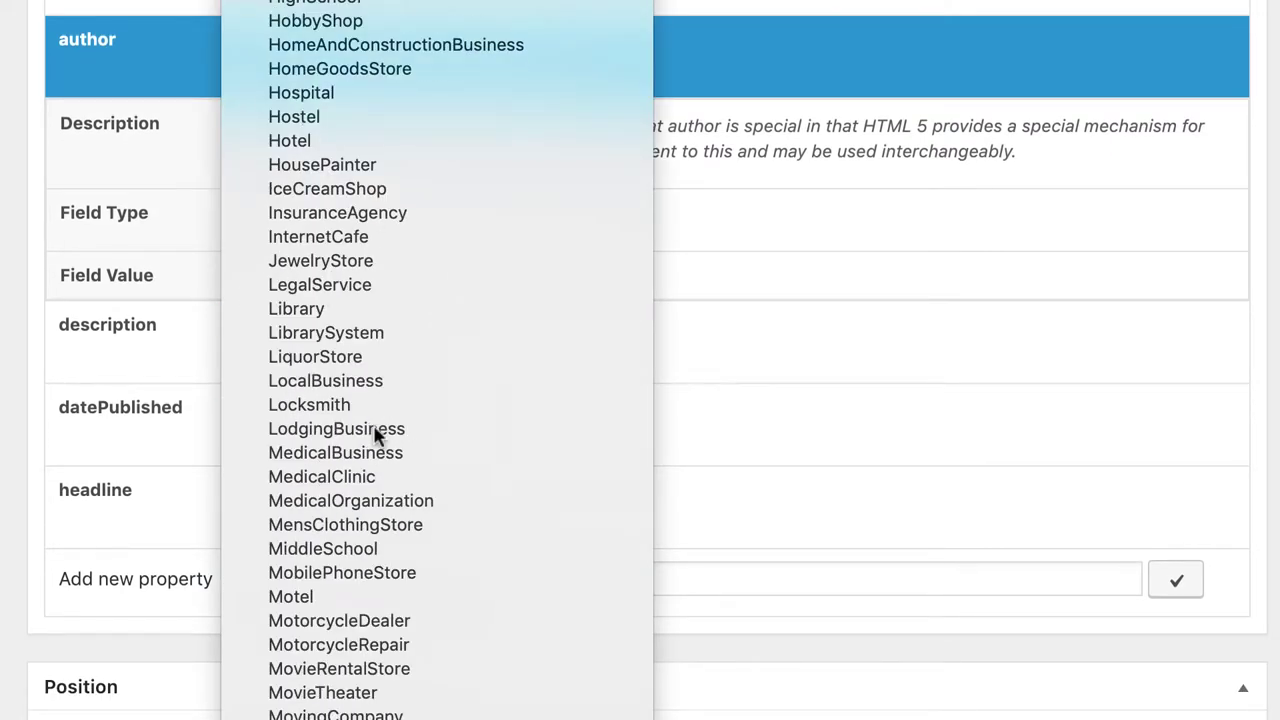
scroll(378, 436, "down", 10)
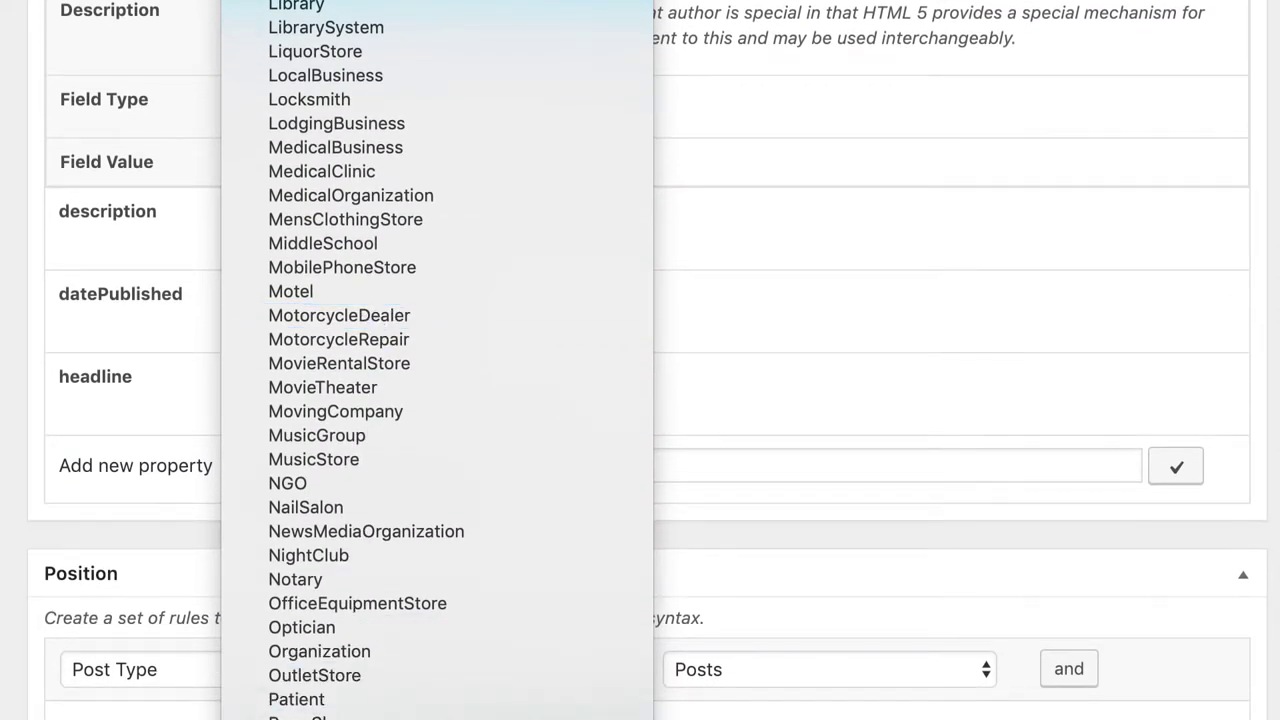
key("Return")
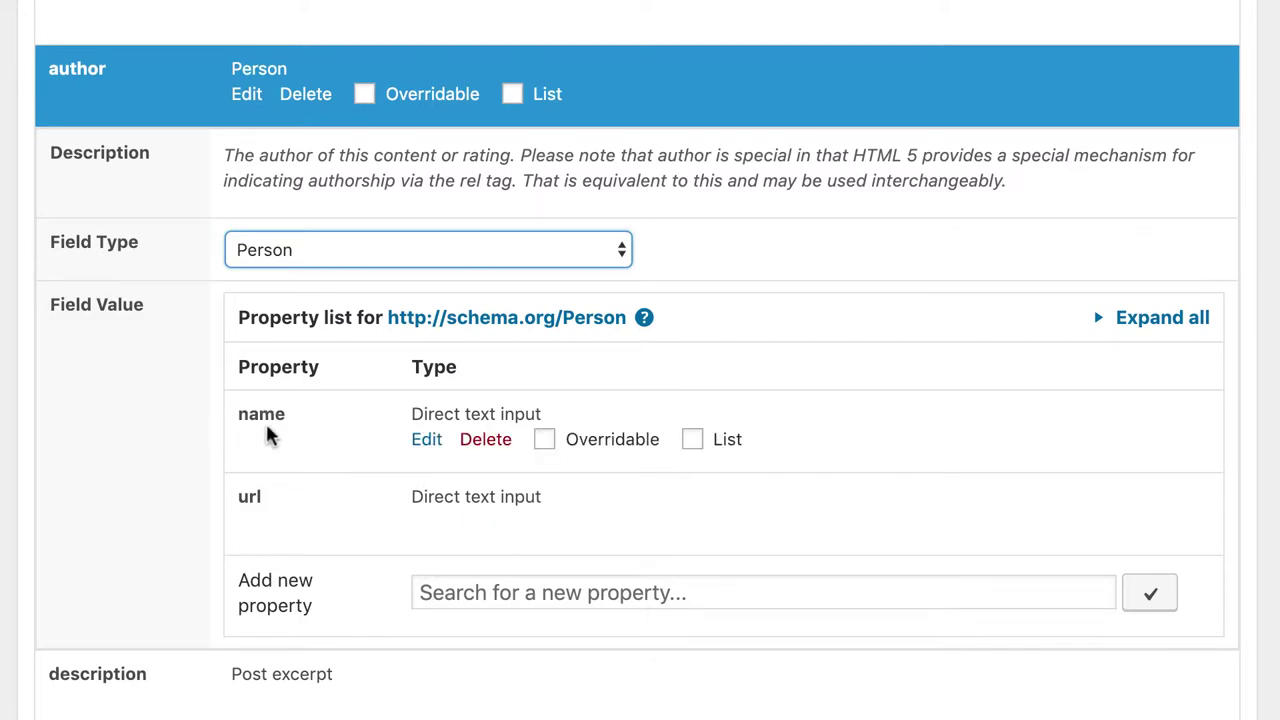
- Set the author's name sub-property to Post author name
left_click(426, 440)
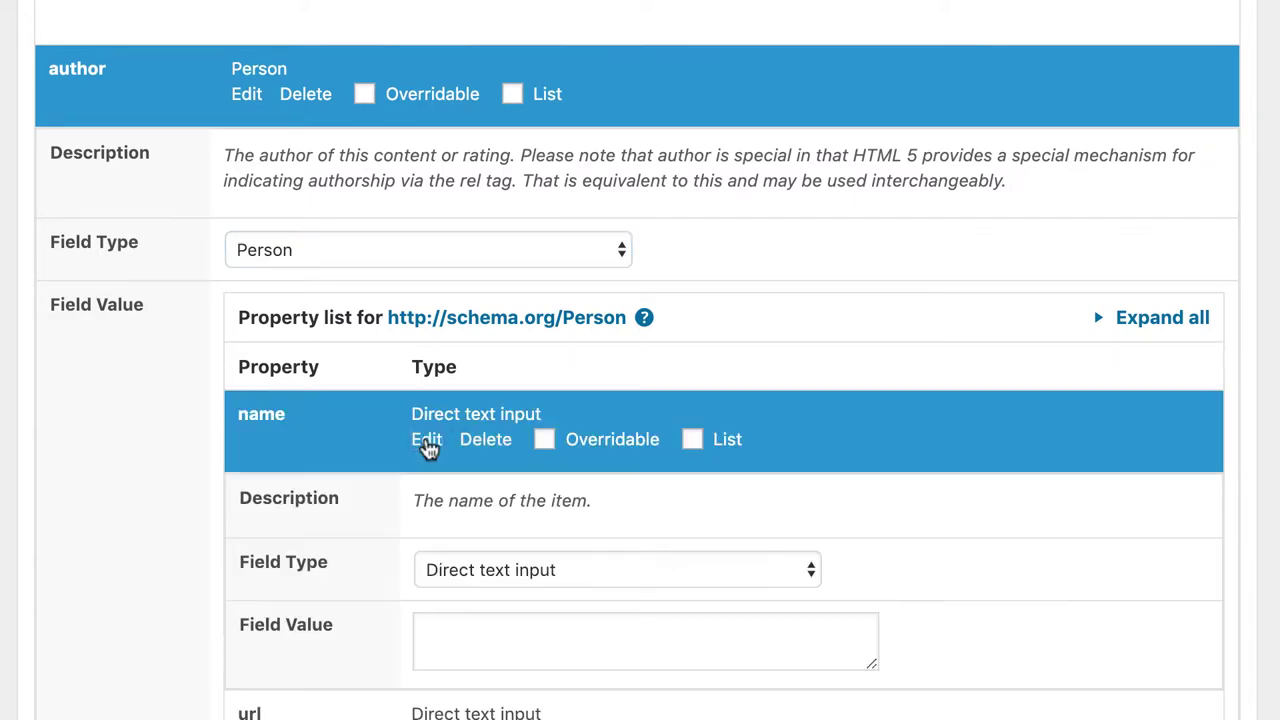
left_click(490, 568)
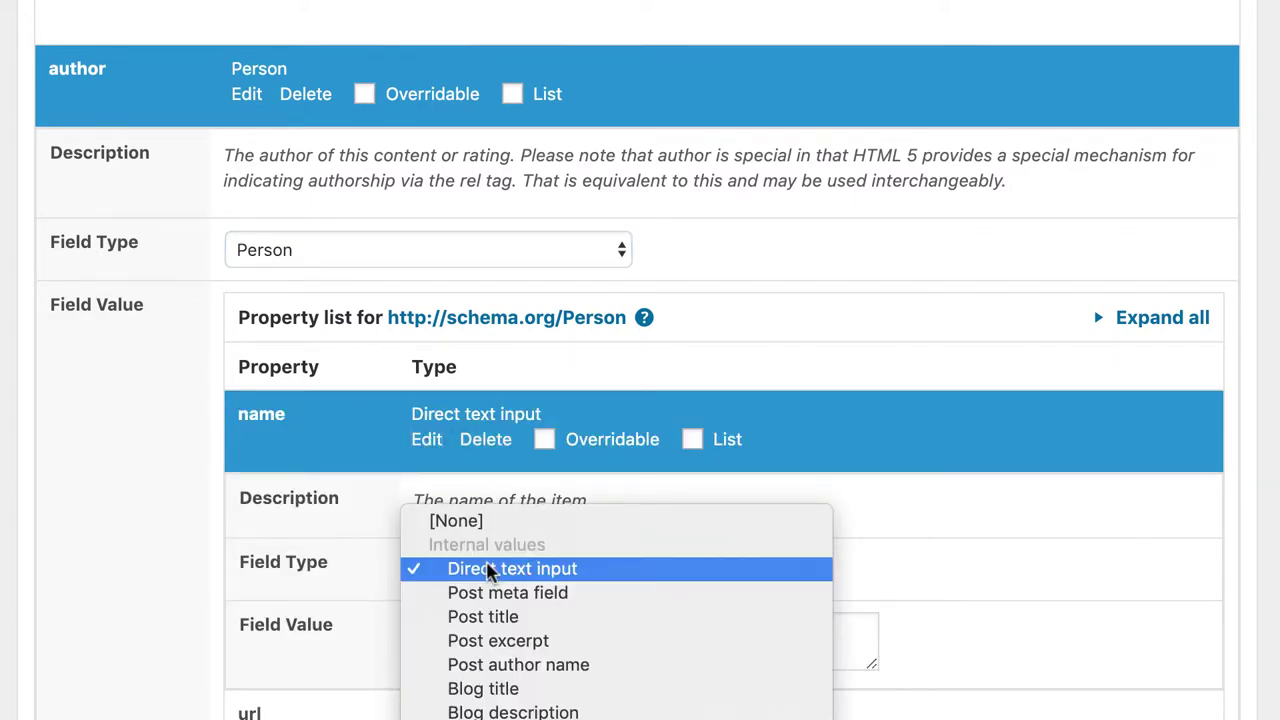
scroll(490, 570, "down", 3)
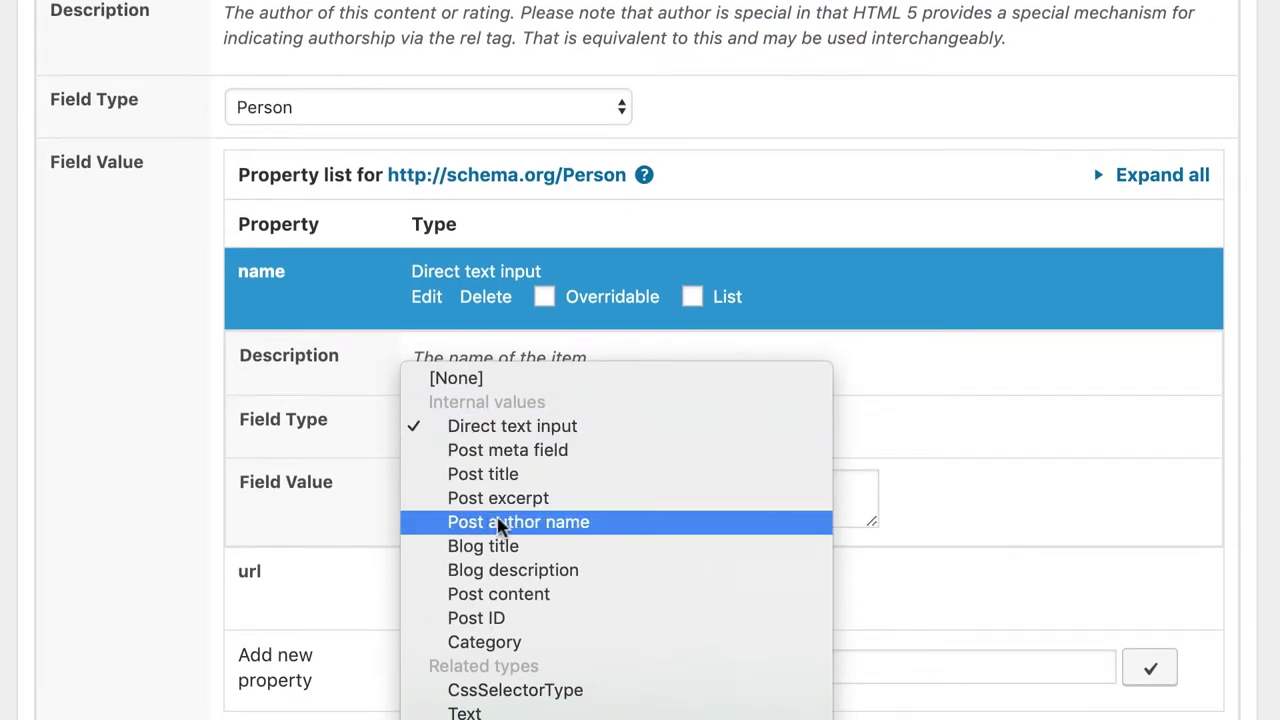
left_click(497, 522)
left_click(428, 300)
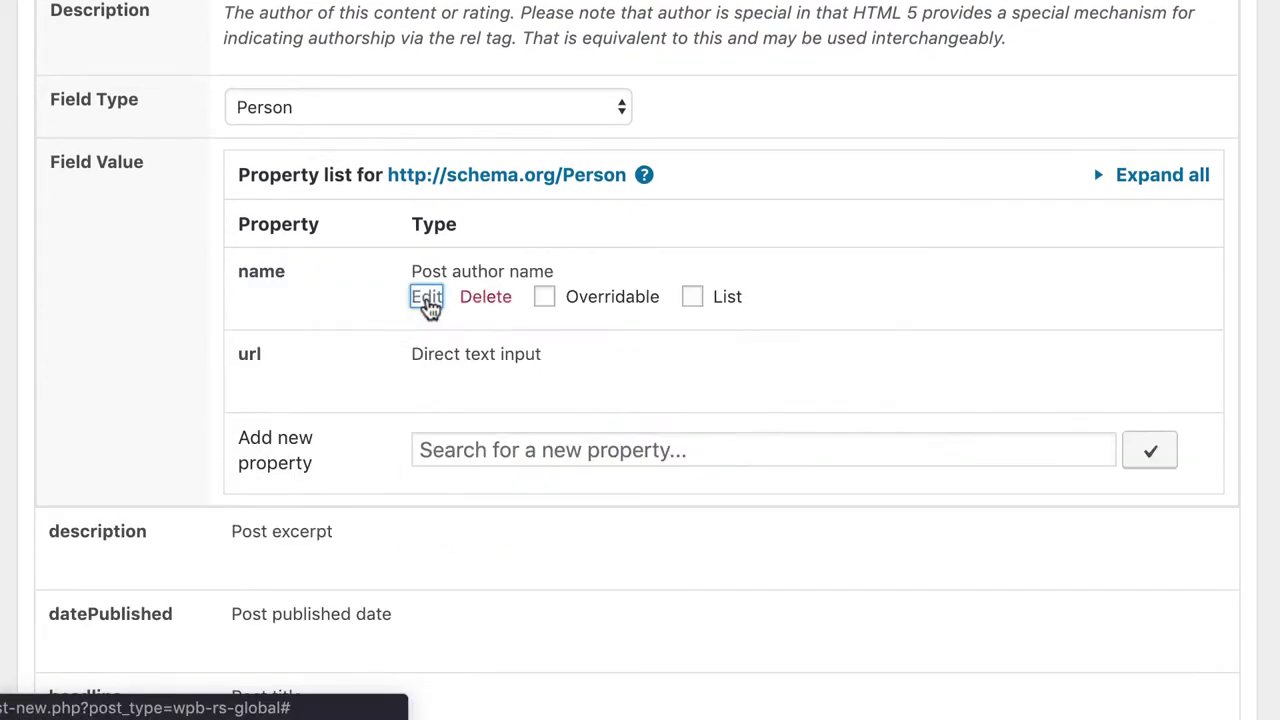
- Set the author's url sub-property to Post author url and collapse the author row
left_click(428, 381)
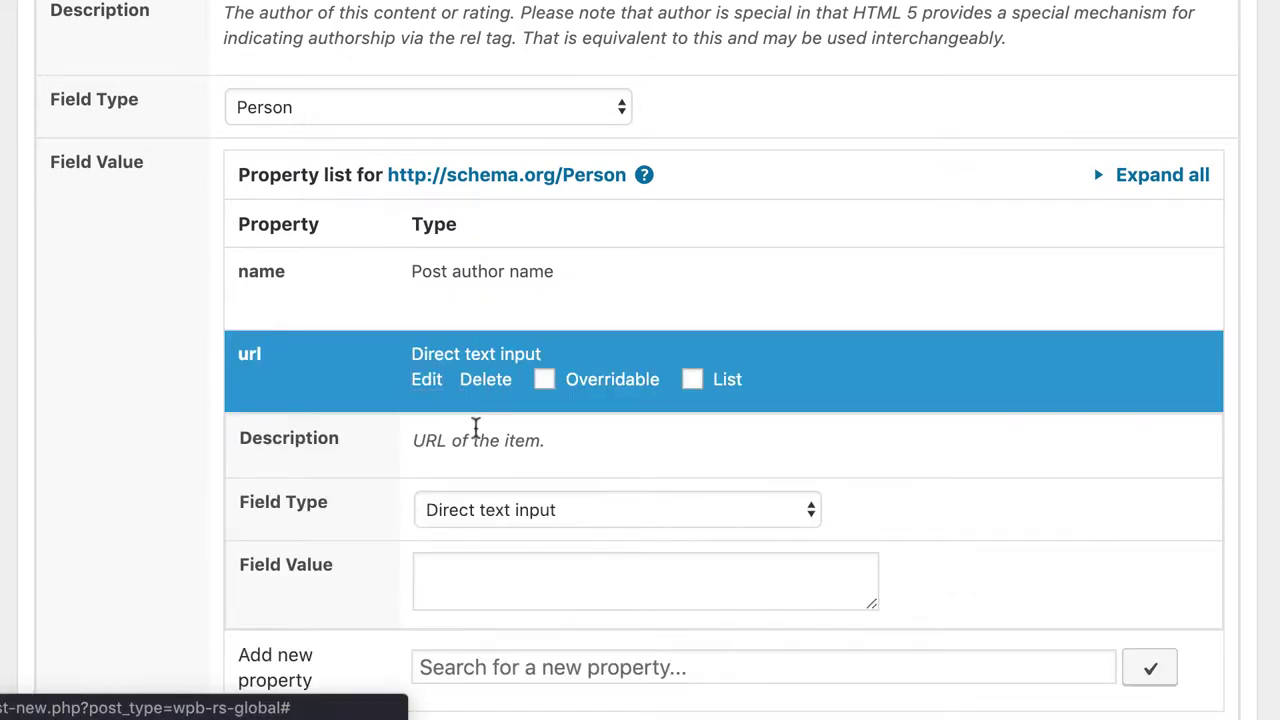
left_click(478, 512)
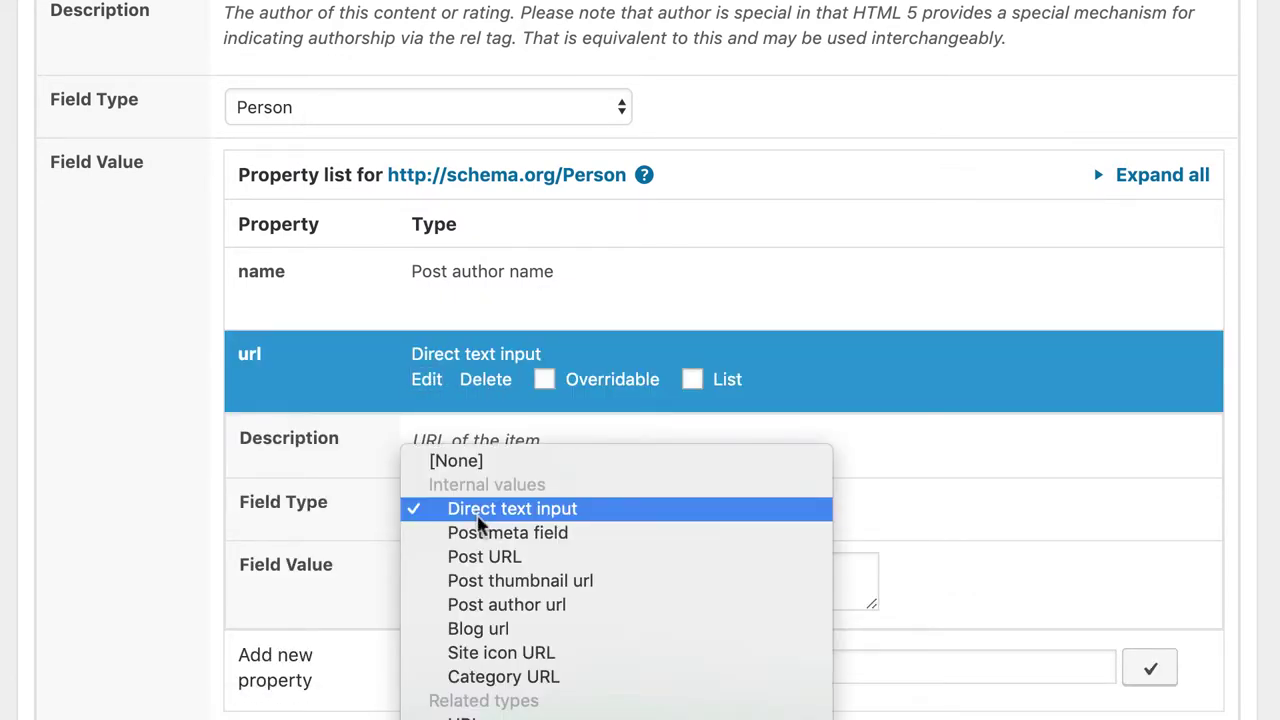
left_click(508, 604)
left_click(428, 381)
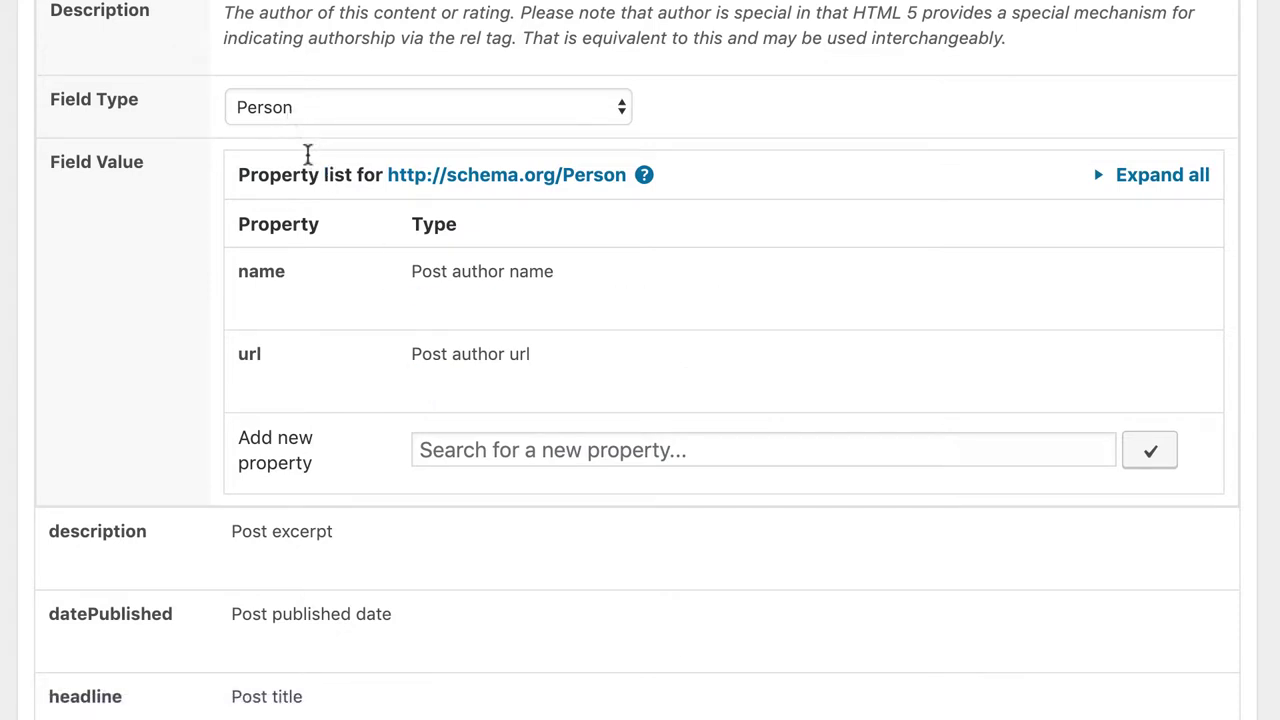
mouse_move(333, 287)
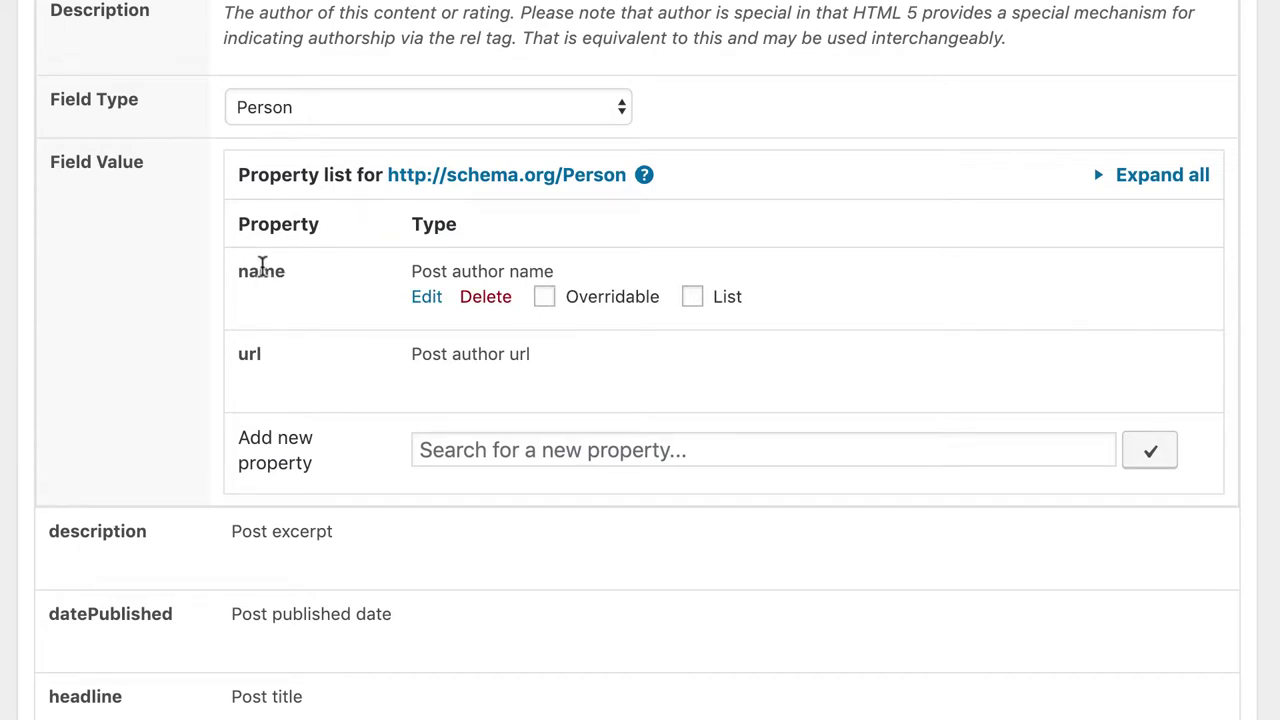
mouse_move(272, 370)
mouse_move(282, 274)
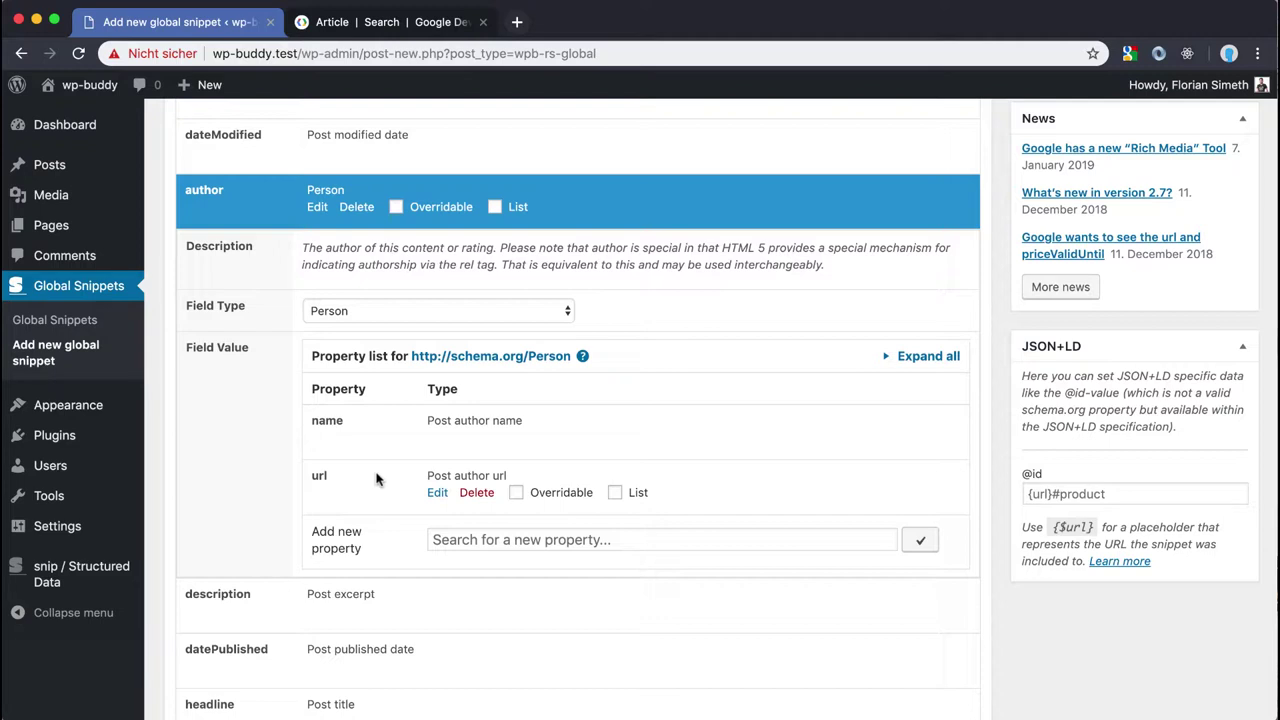
left_click(317, 212)
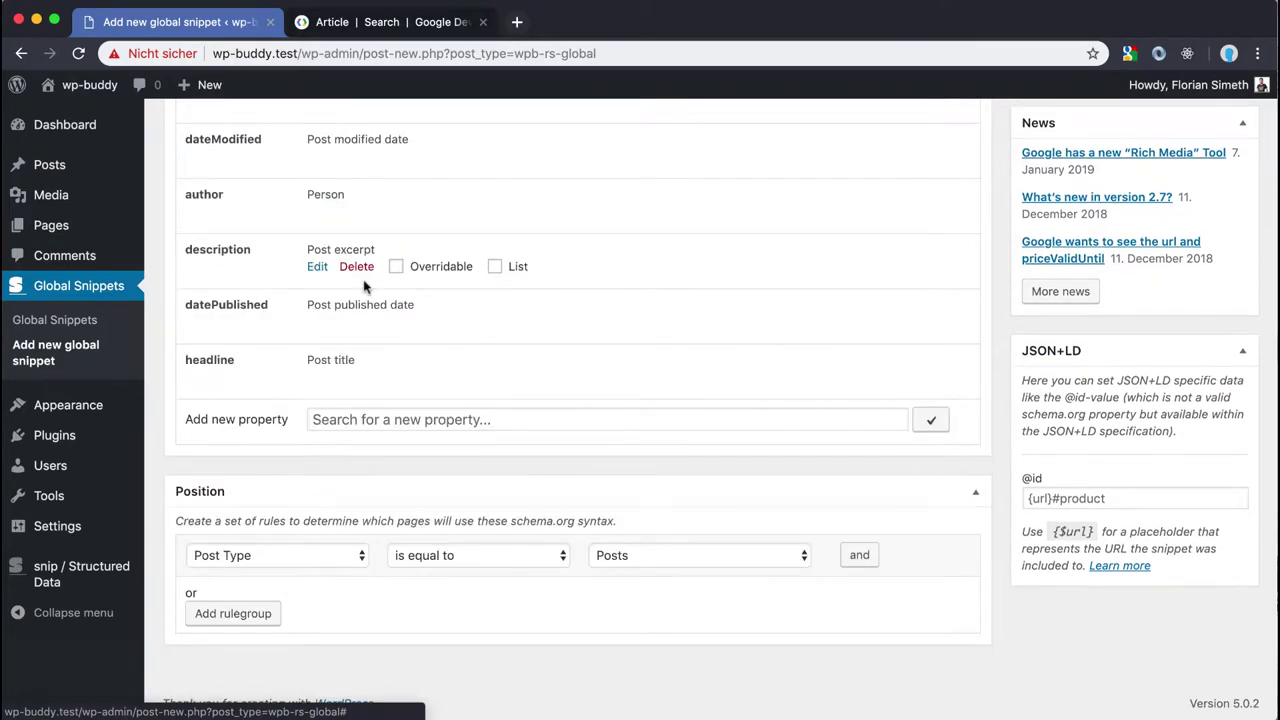
scroll(364, 288, "up", 3)
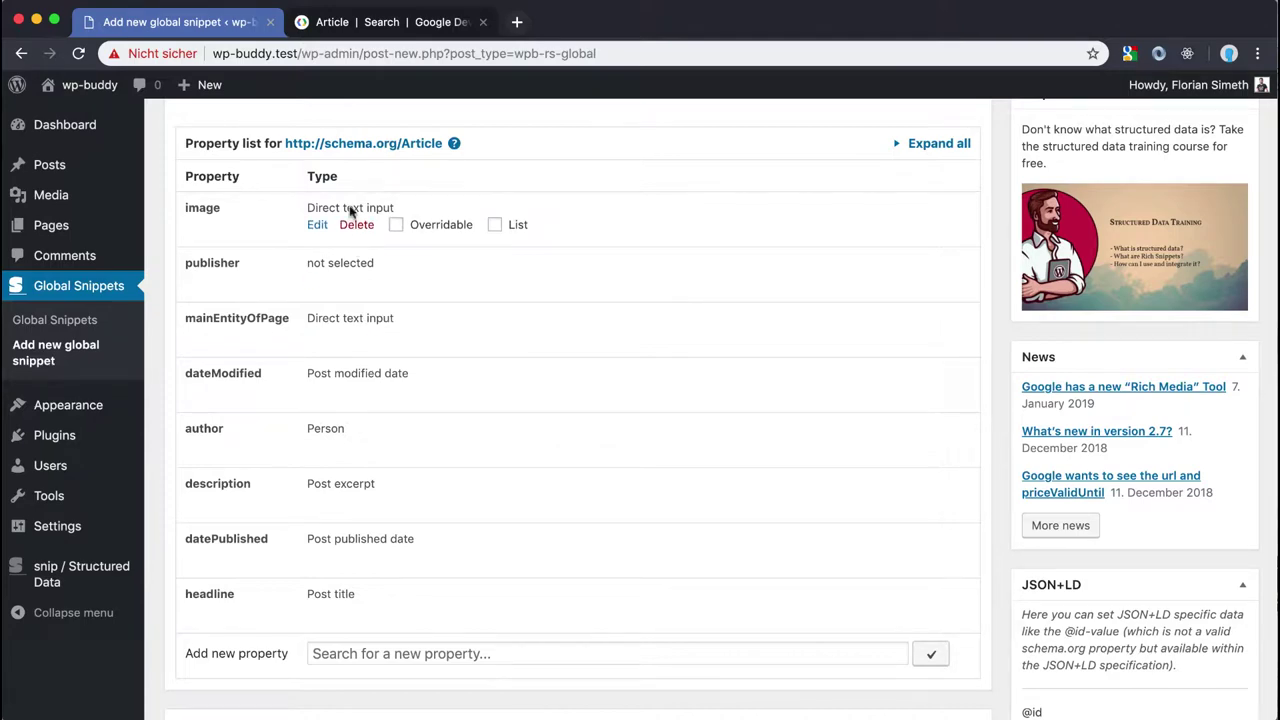
left_click(330, 22)
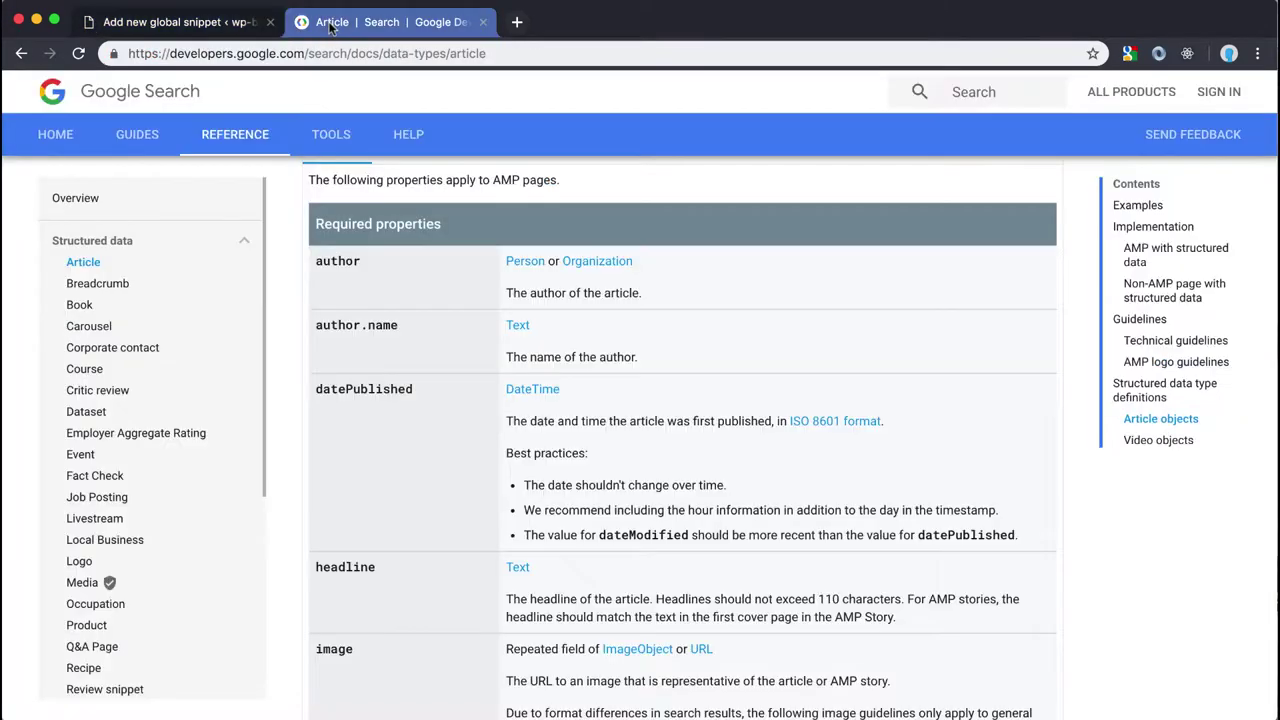
scroll(420, 386, "down", 1)
scroll(420, 386, "down", 3)
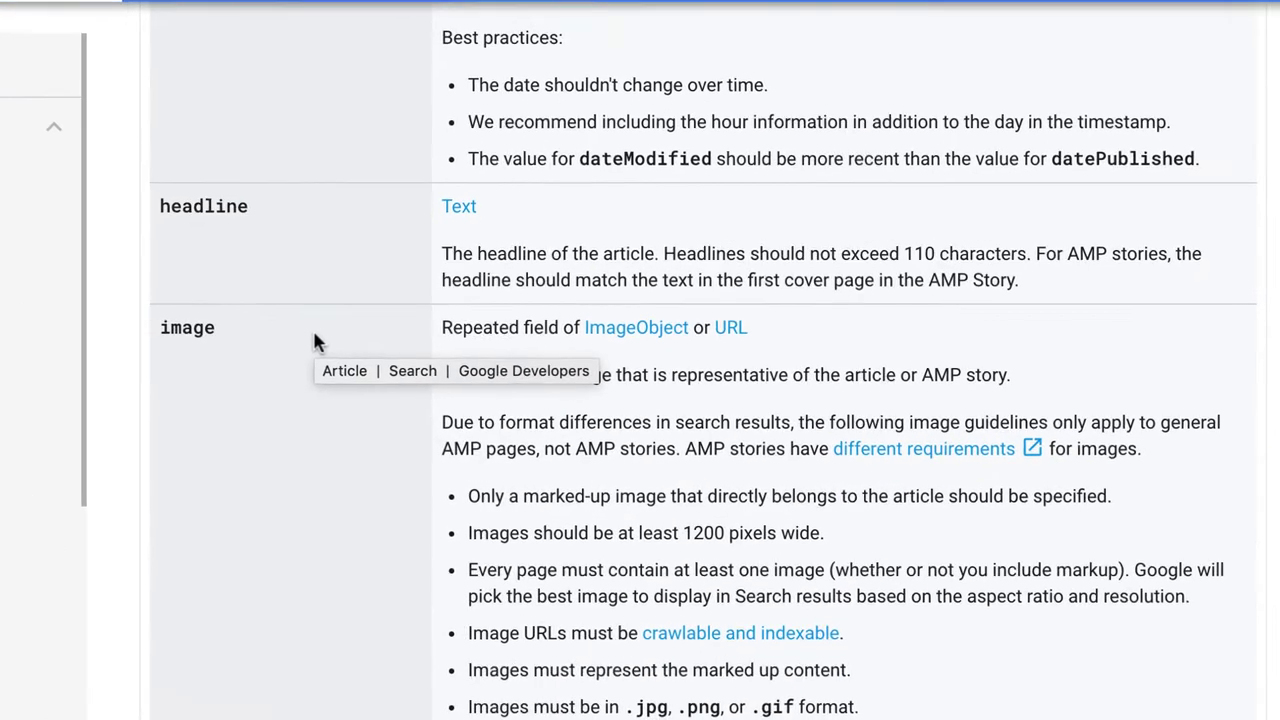
scroll(421, 380, "up", 1)
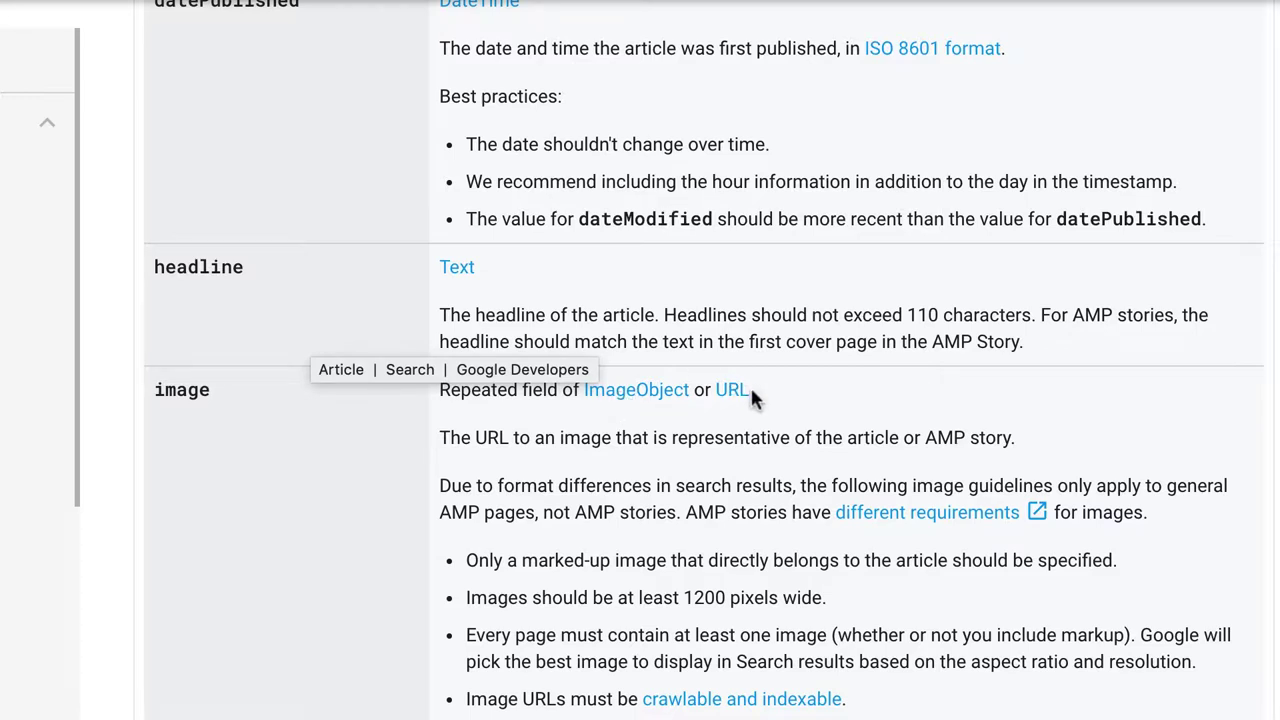
scroll(727, 465, "down", 5)
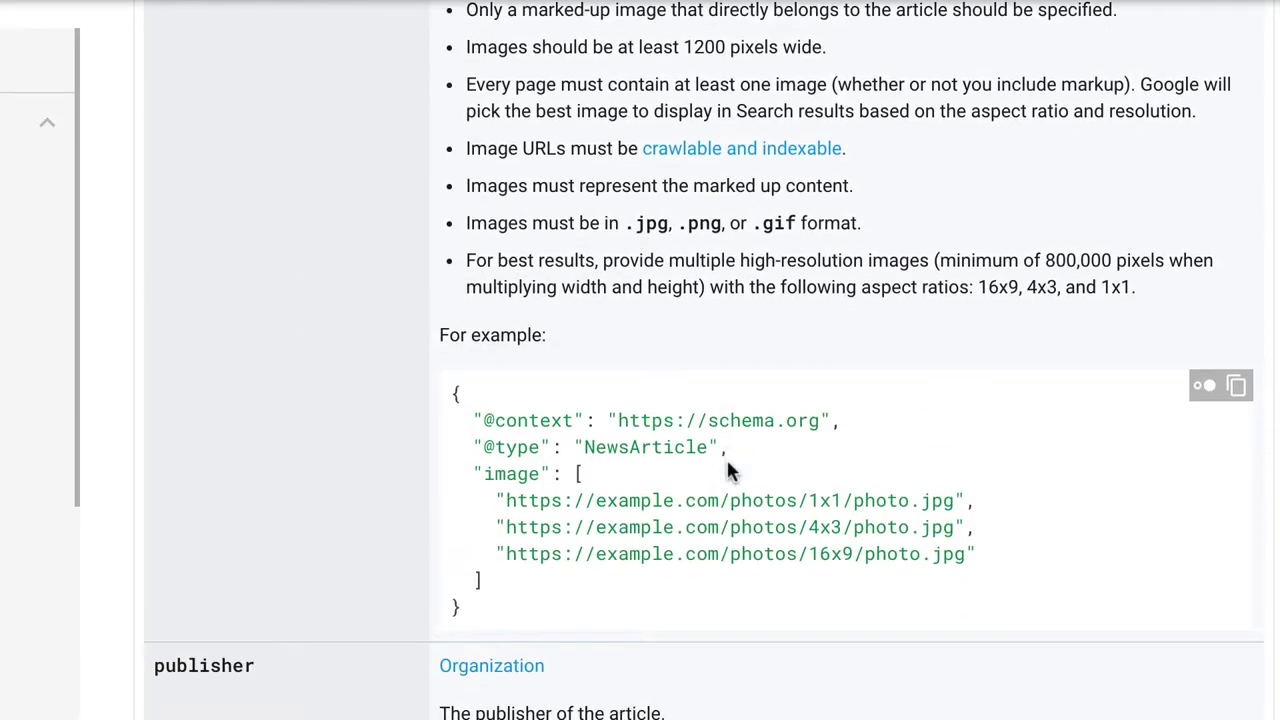
scroll(727, 465, "down", 4)
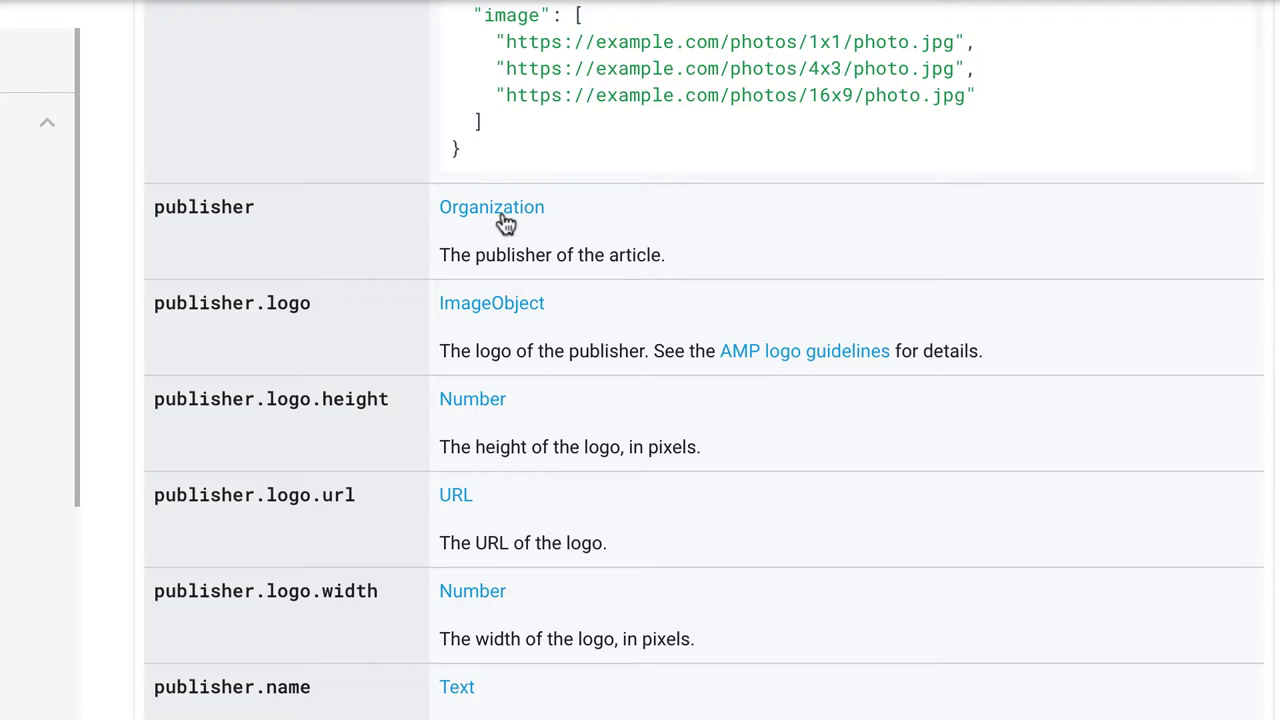
scroll(327, 490, "down", 1)
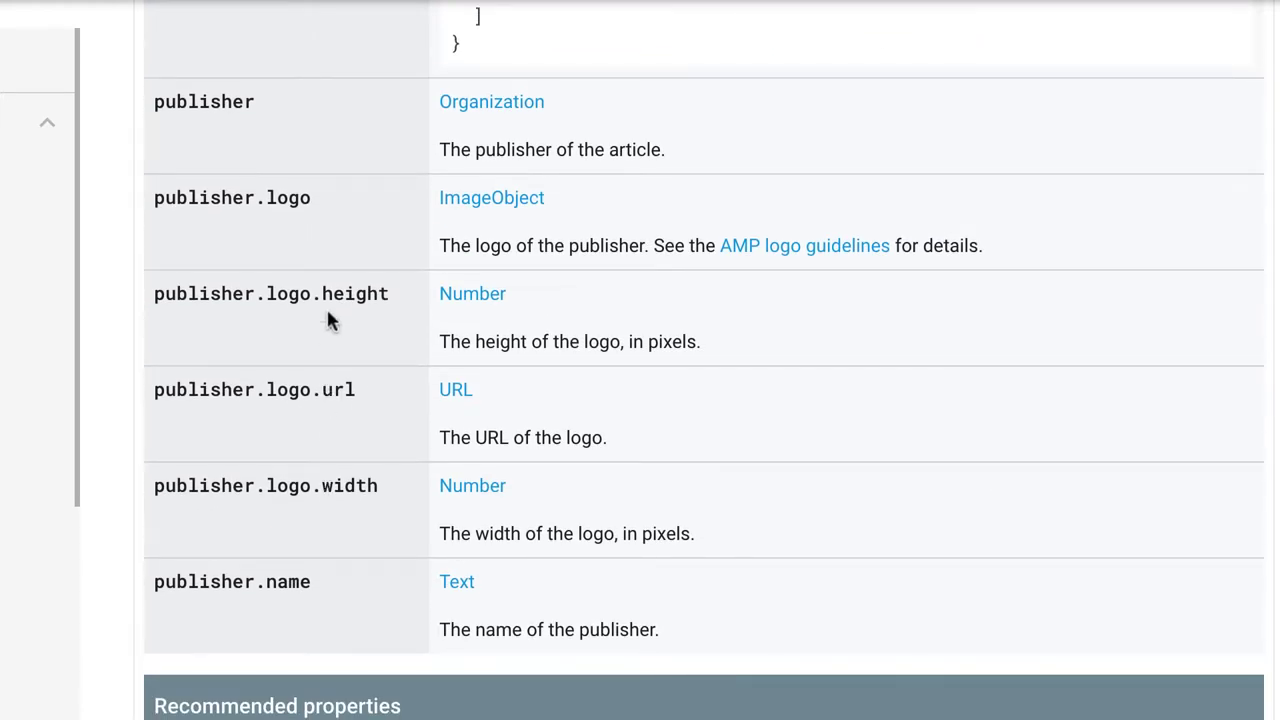
scroll(329, 320, "up", 1)
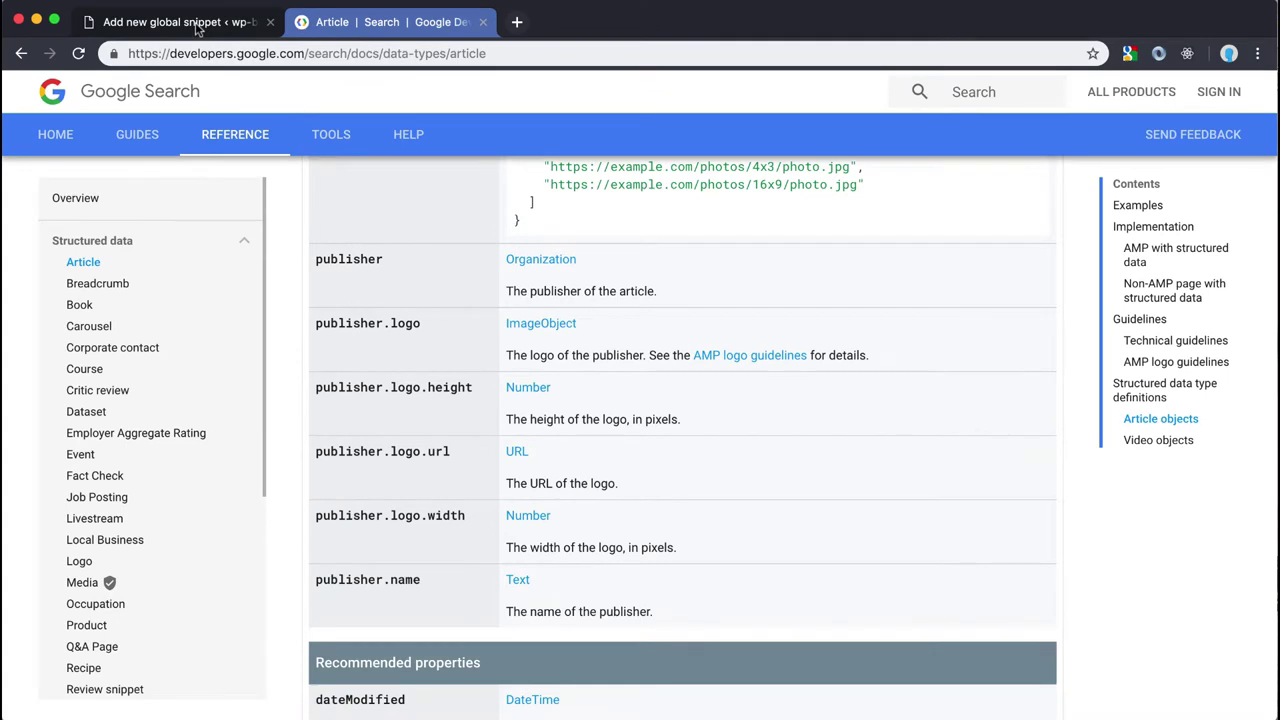
left_click(174, 6)
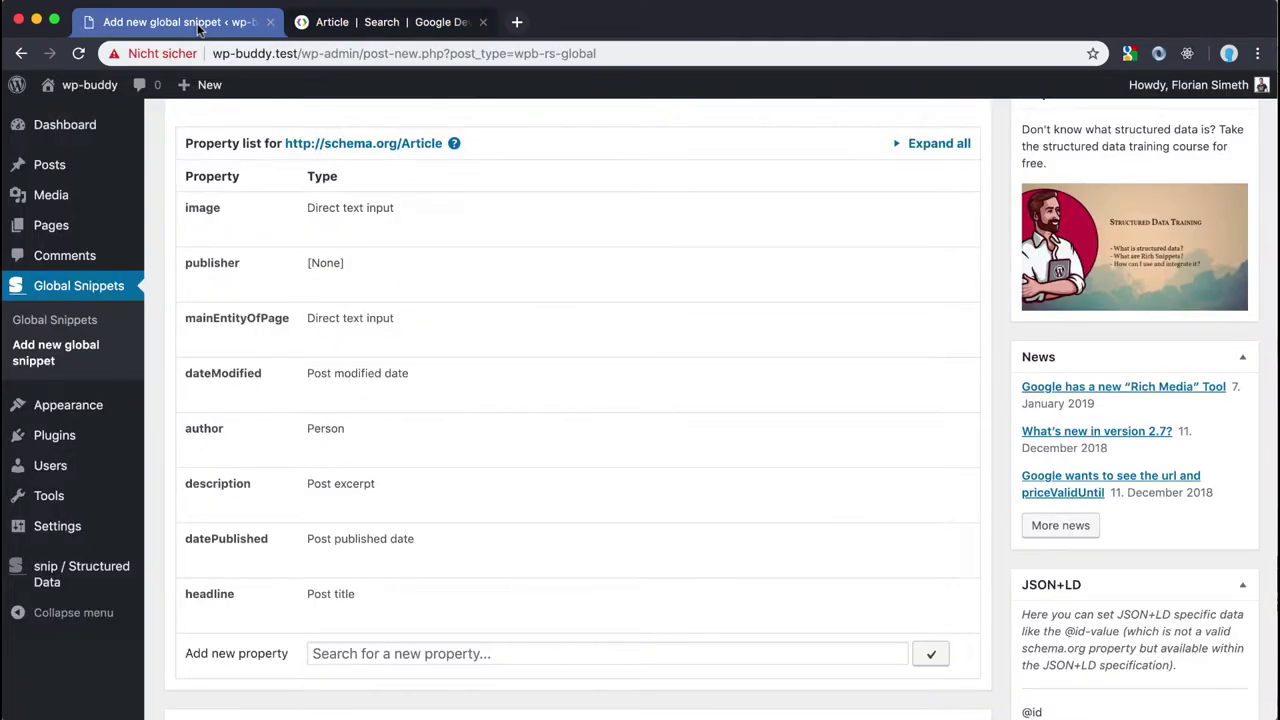
- Set the image property's field type to Post thumbnail url
mouse_move(310, 207)
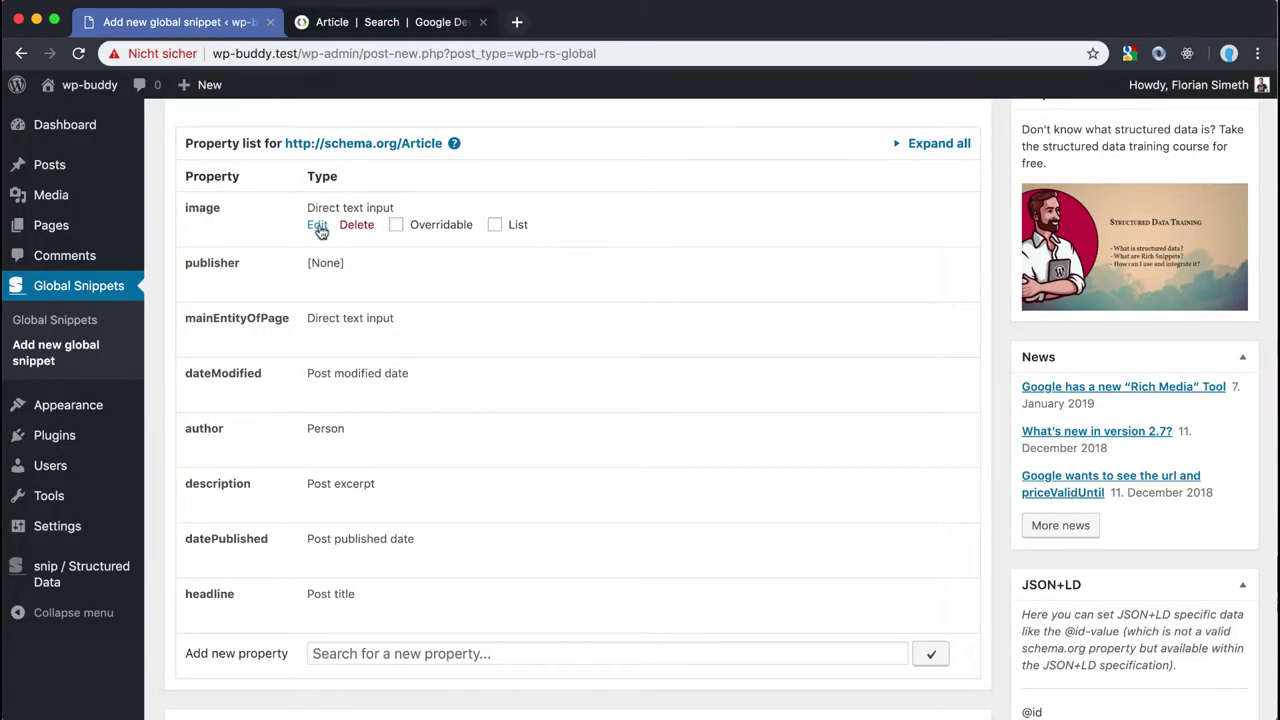
left_click(317, 226)
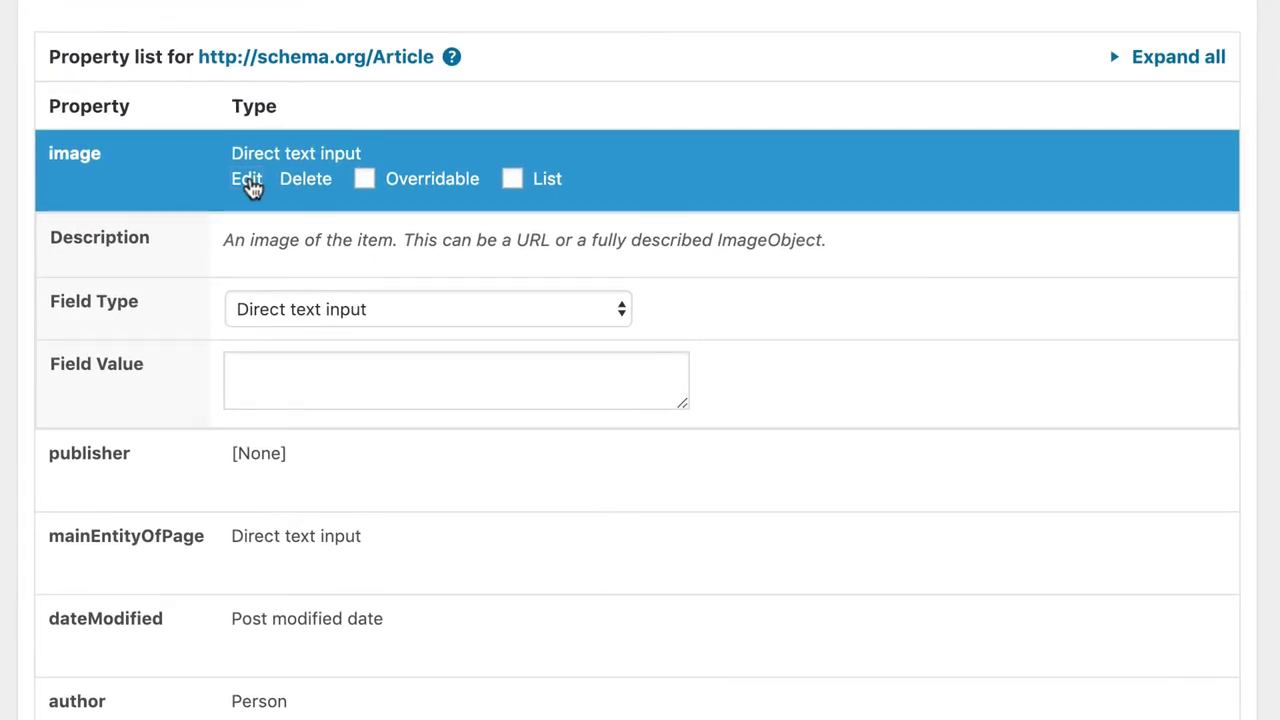
left_click(302, 311)
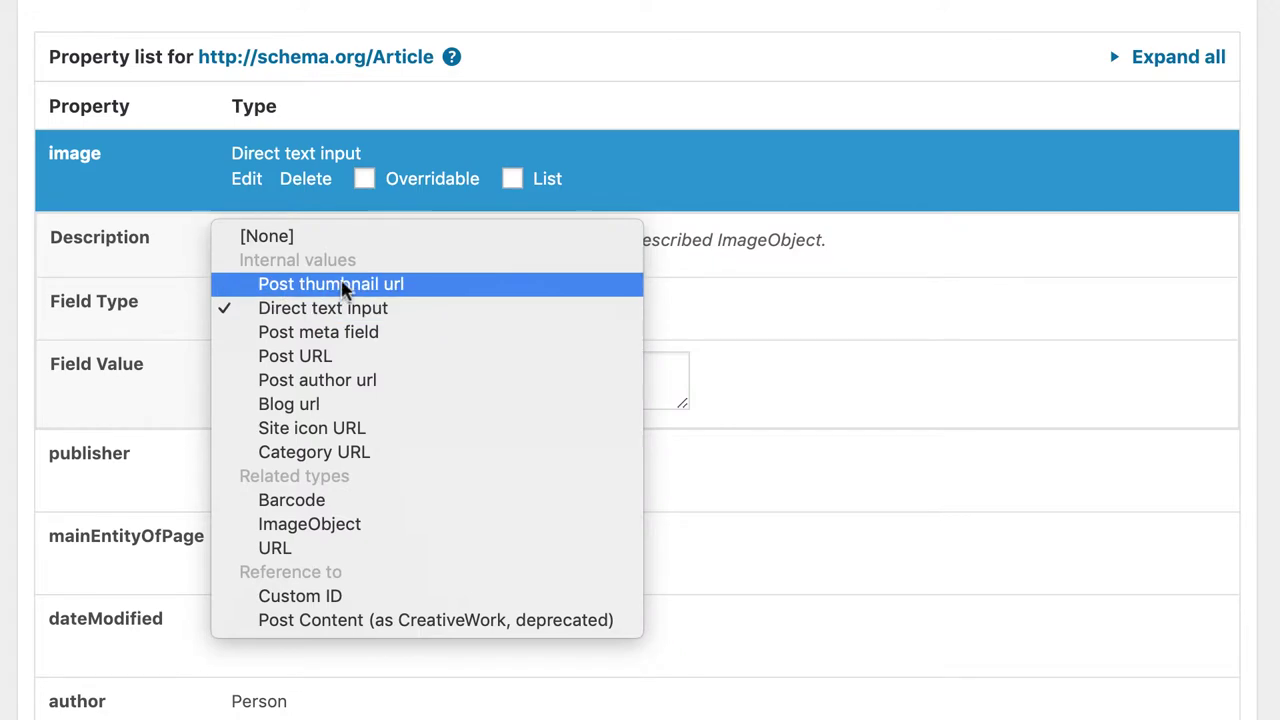
left_click(345, 289)
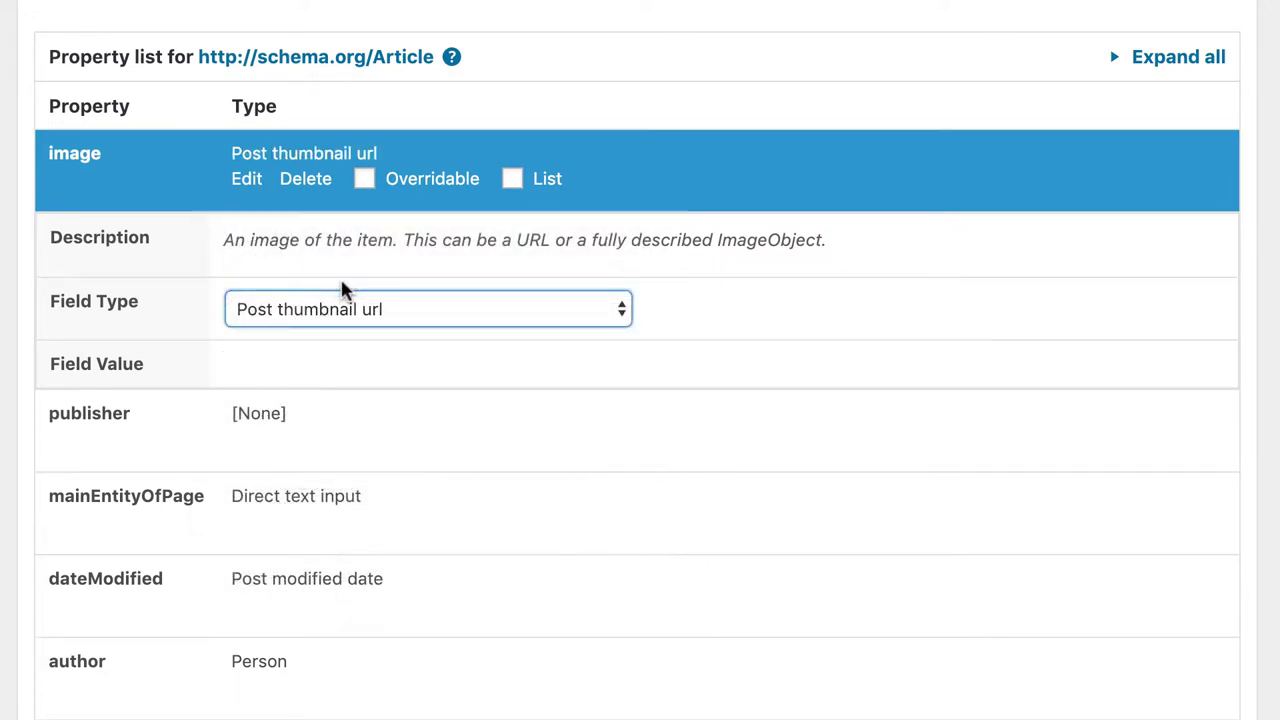
left_click(247, 185)
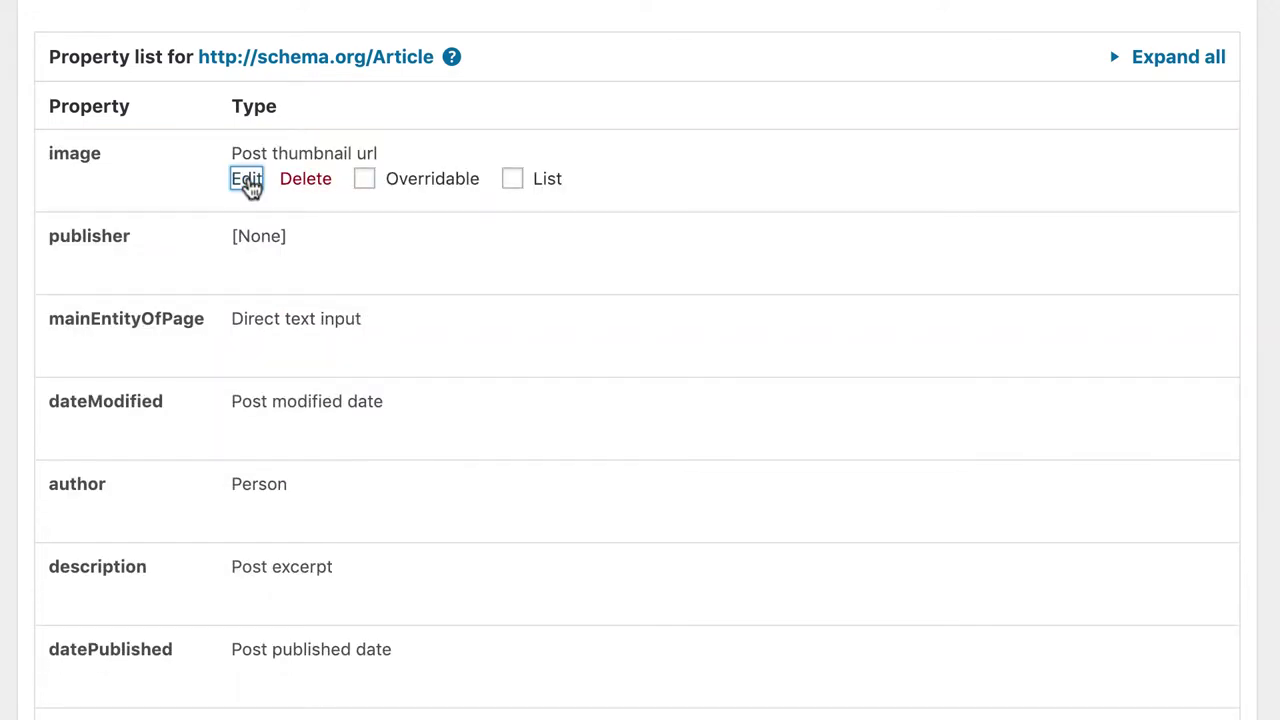
- Set the publisher's field type to Organization, found by searching 'org'
left_click(249, 261)
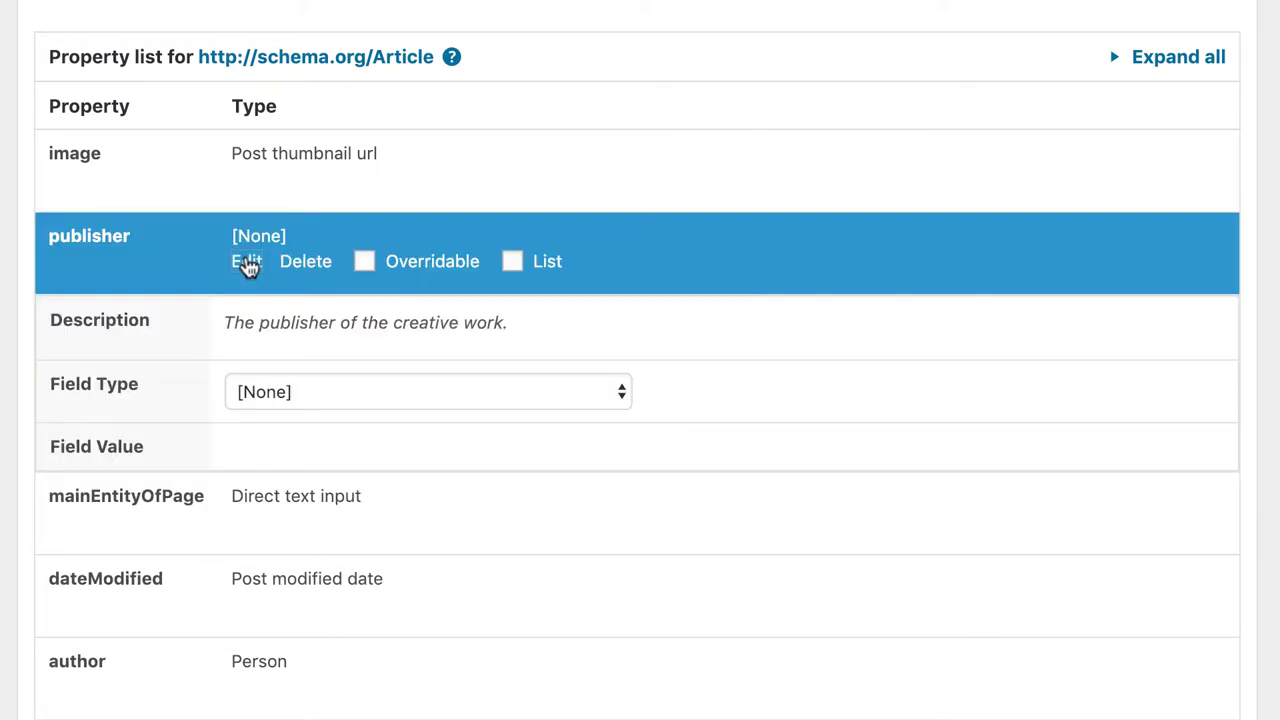
left_click(314, 391)
scroll(314, 394, "down", 15)
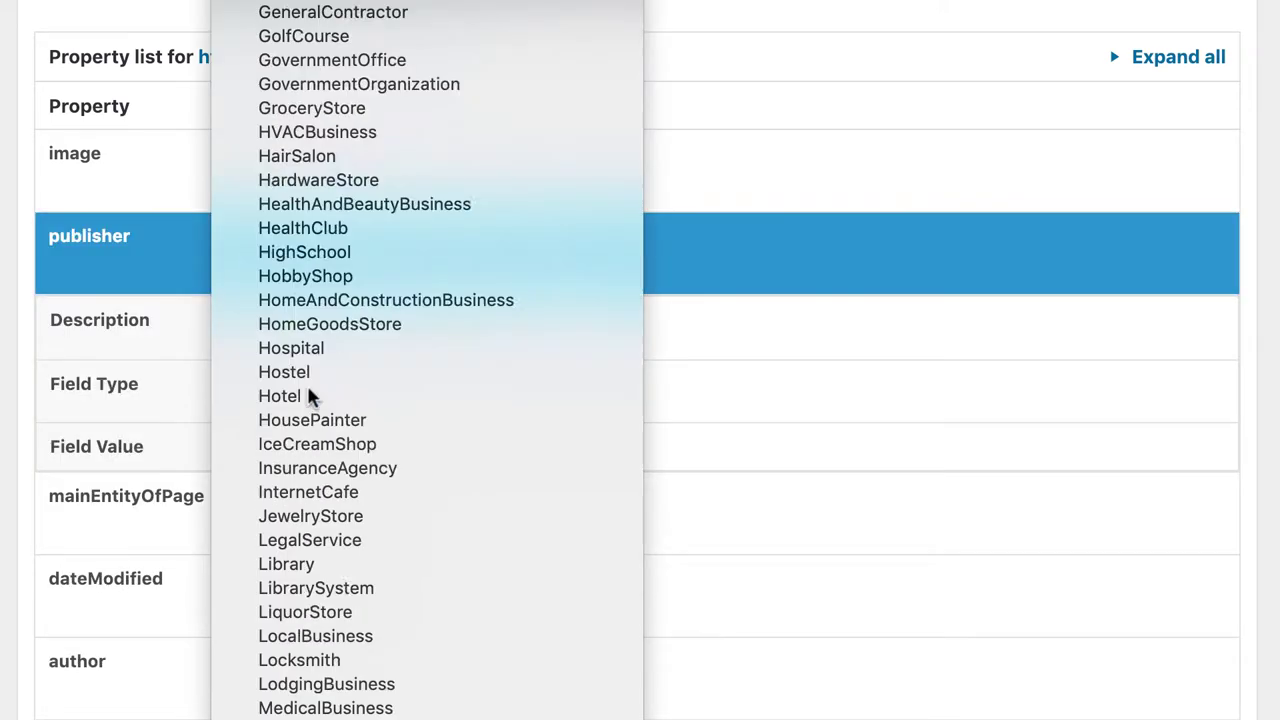
scroll(309, 516, "down", 10)
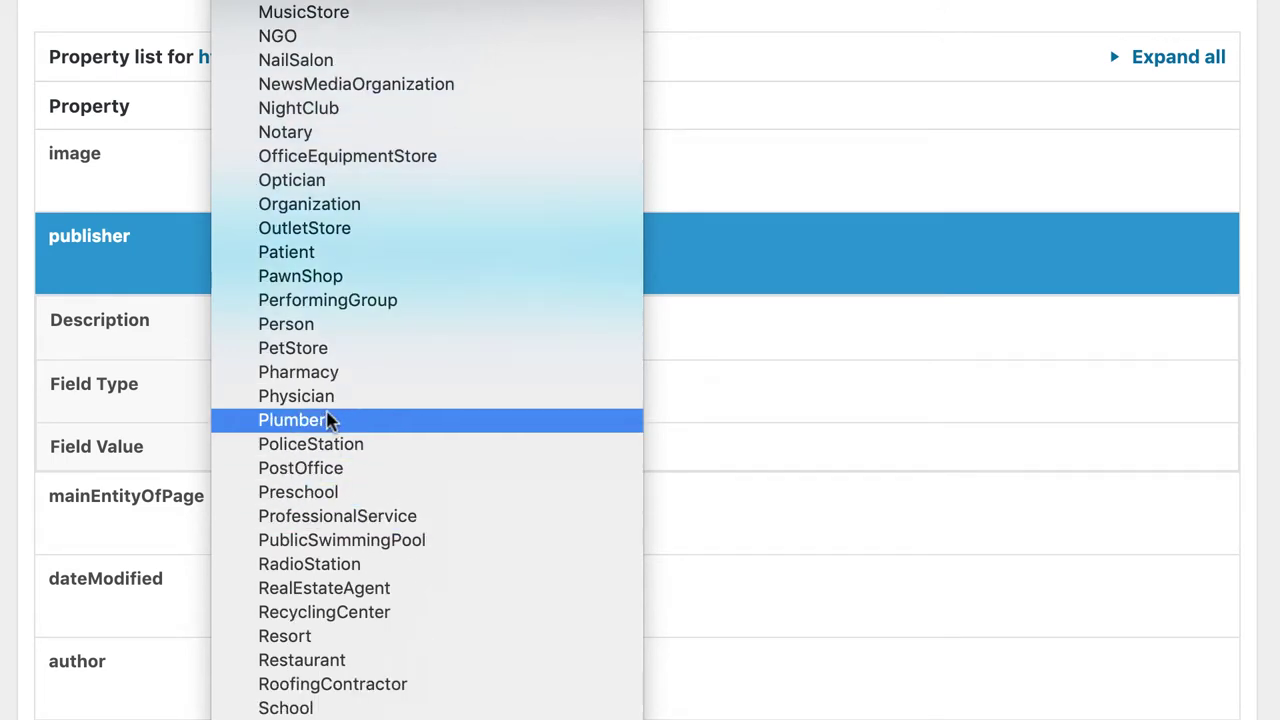
type("org")
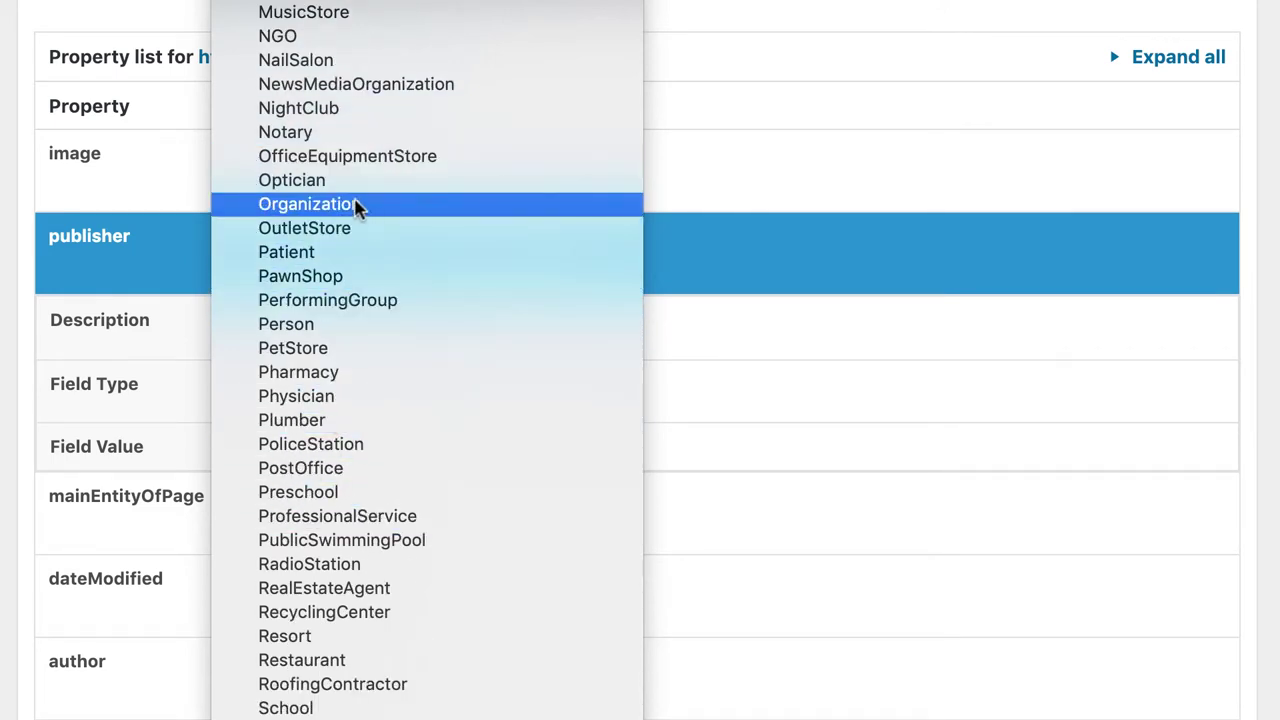
left_click(356, 205)
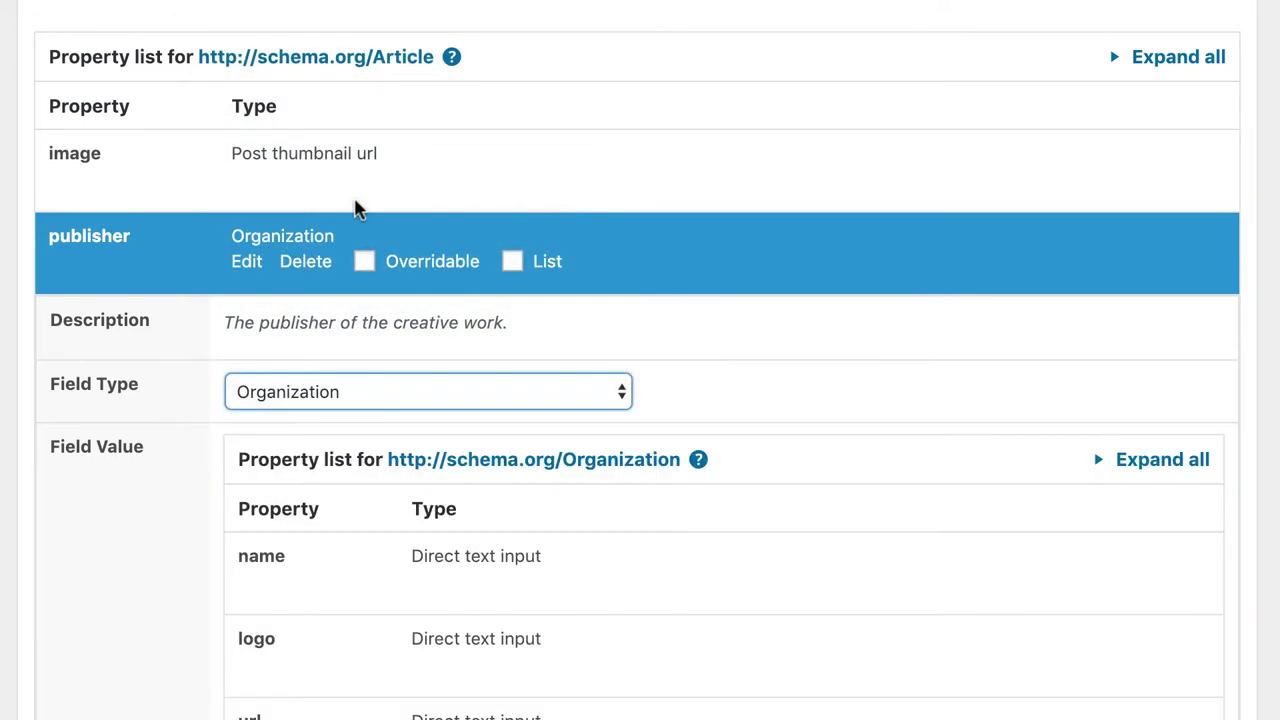
scroll(626, 594, "down", 3)
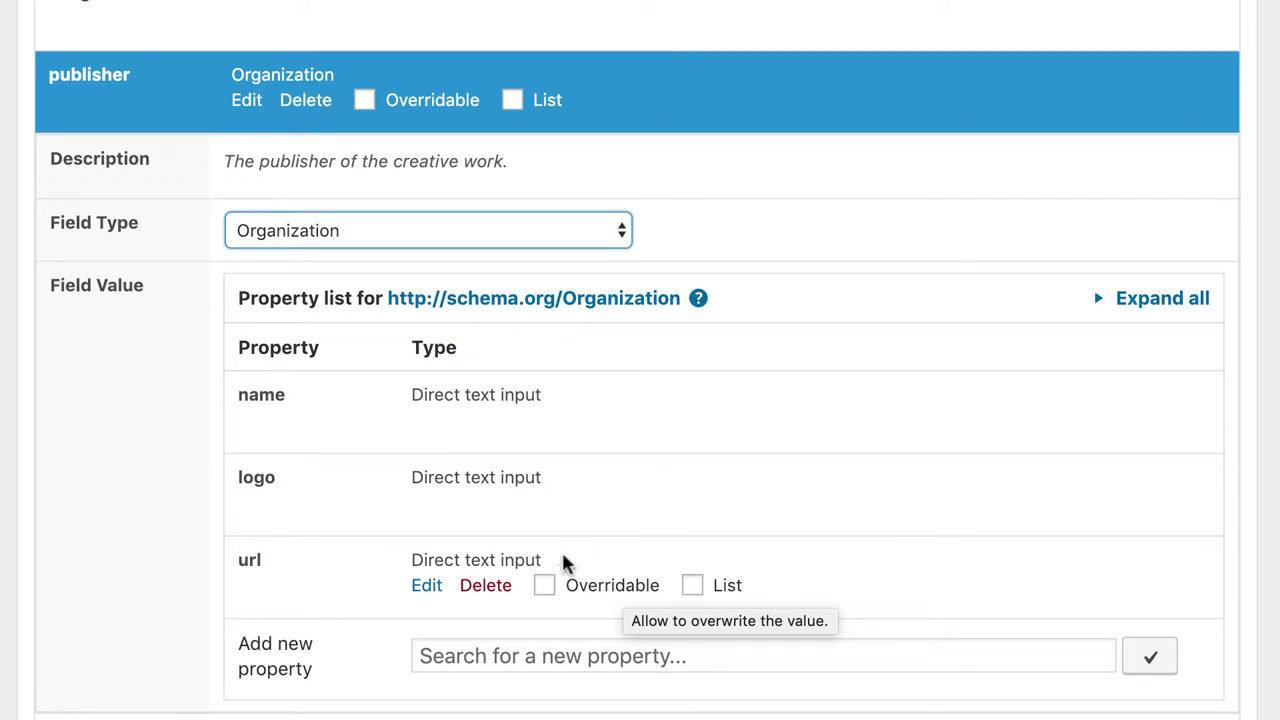
mouse_move(437, 437)
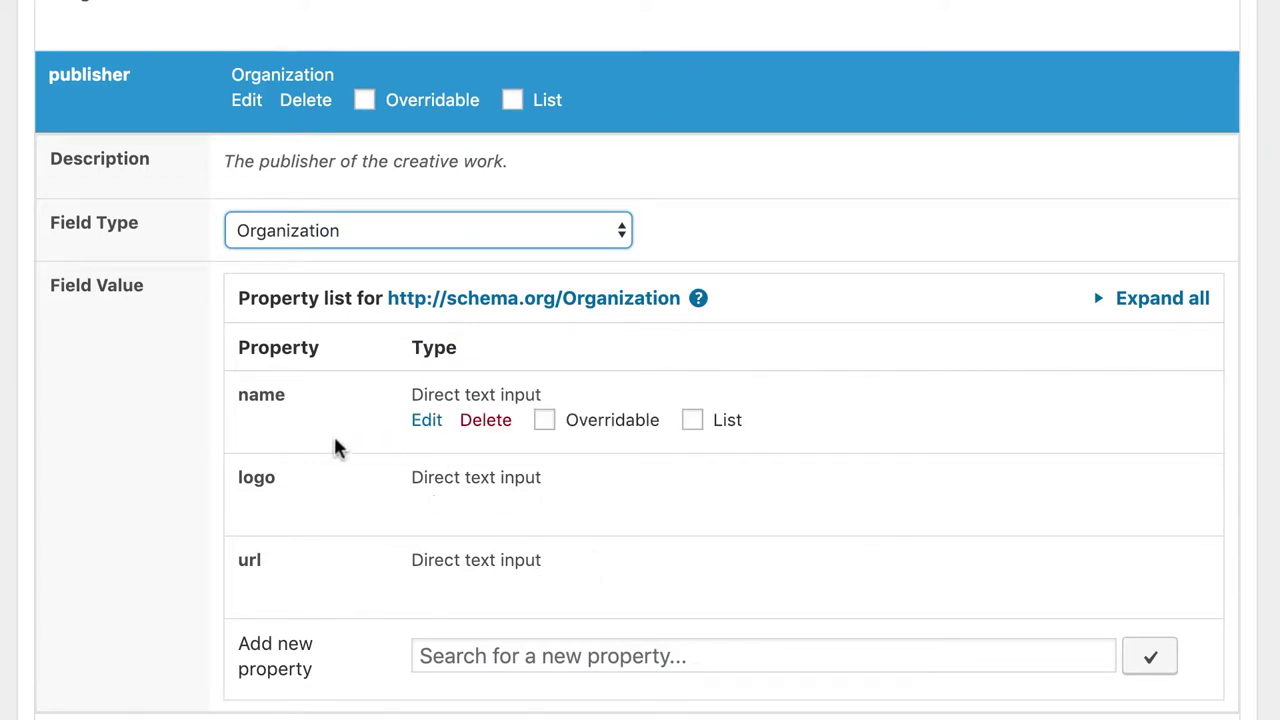
mouse_move(275, 583)
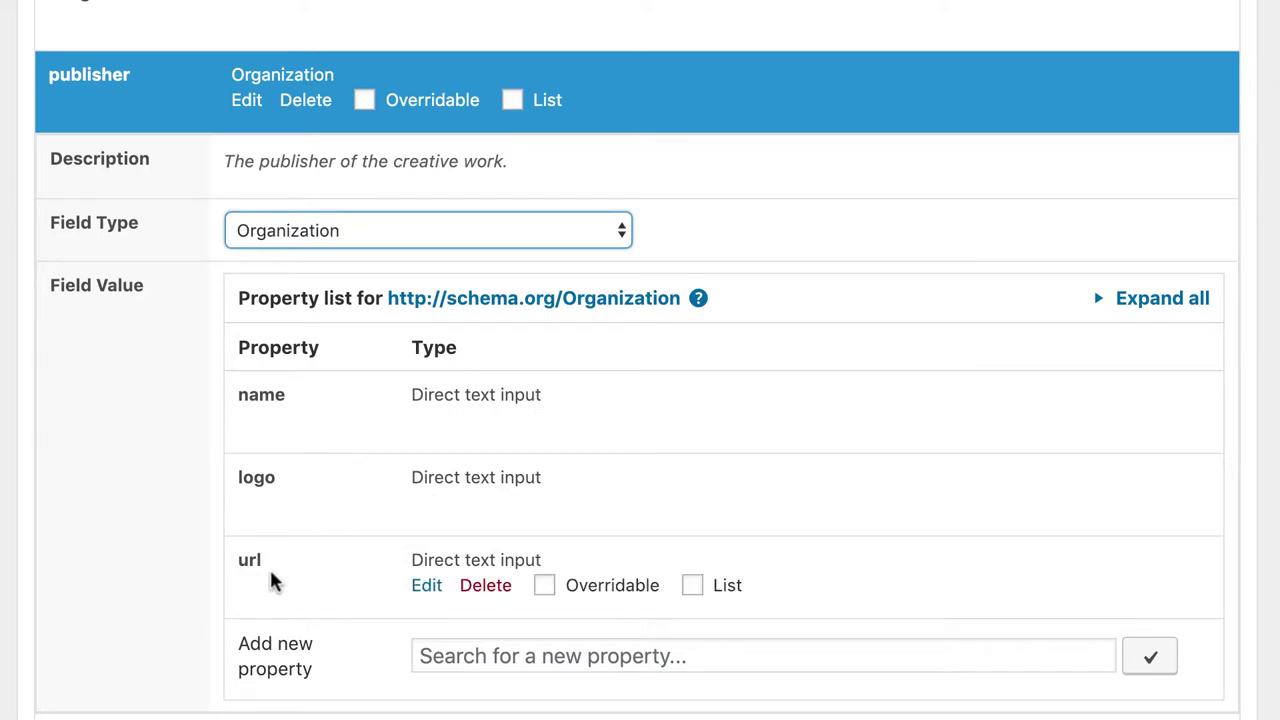
left_click(335, 566)
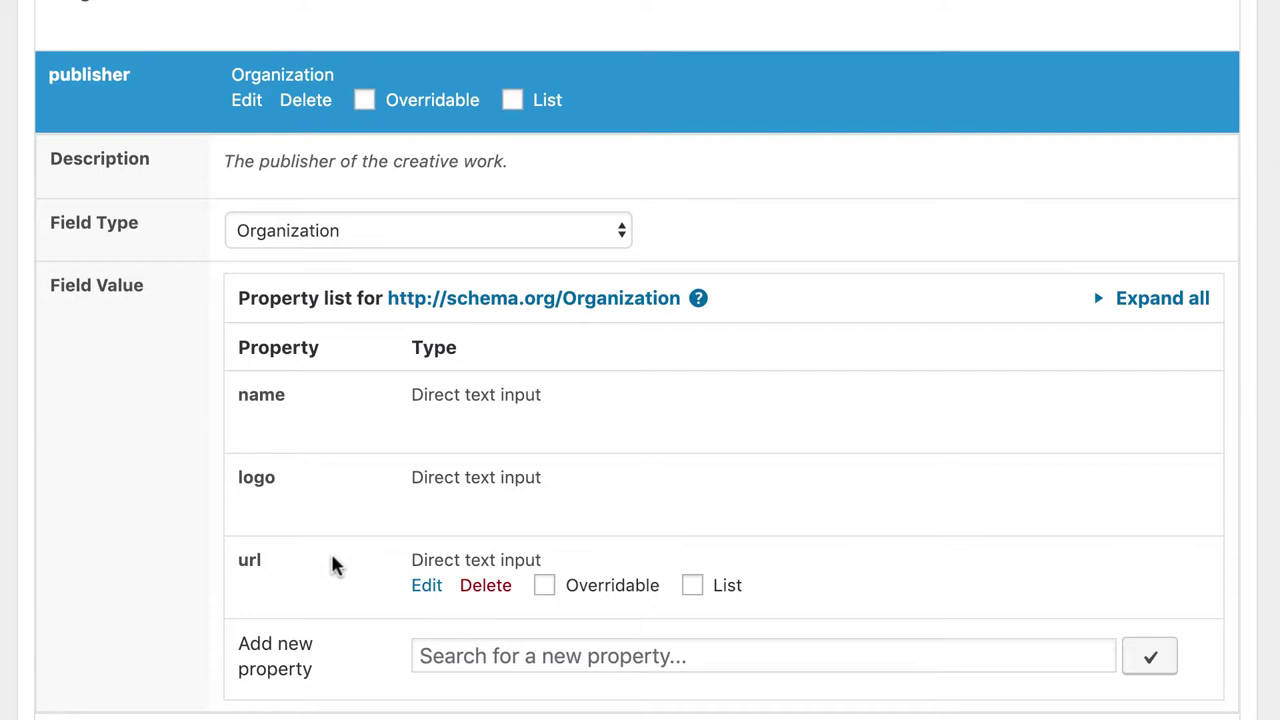
- Set the Organization name's Field Type to Blog title, after briefly testing a direct text value
left_click(420, 420)
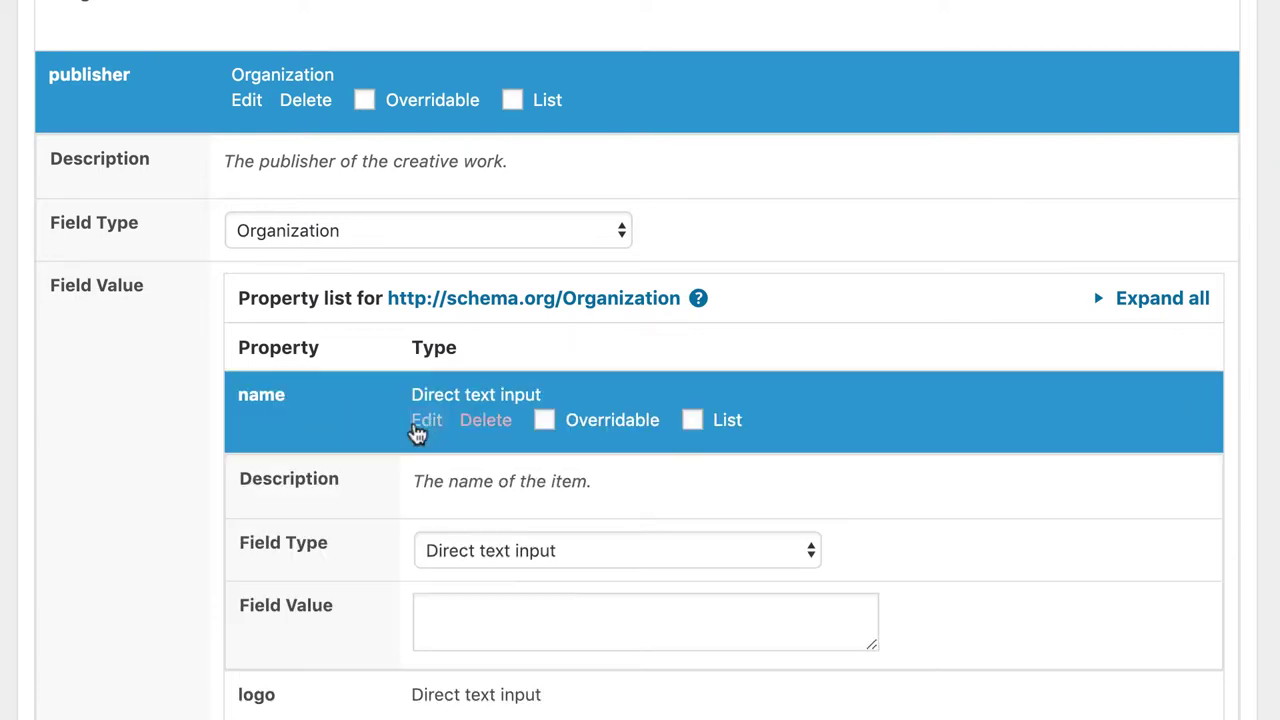
left_click(511, 553)
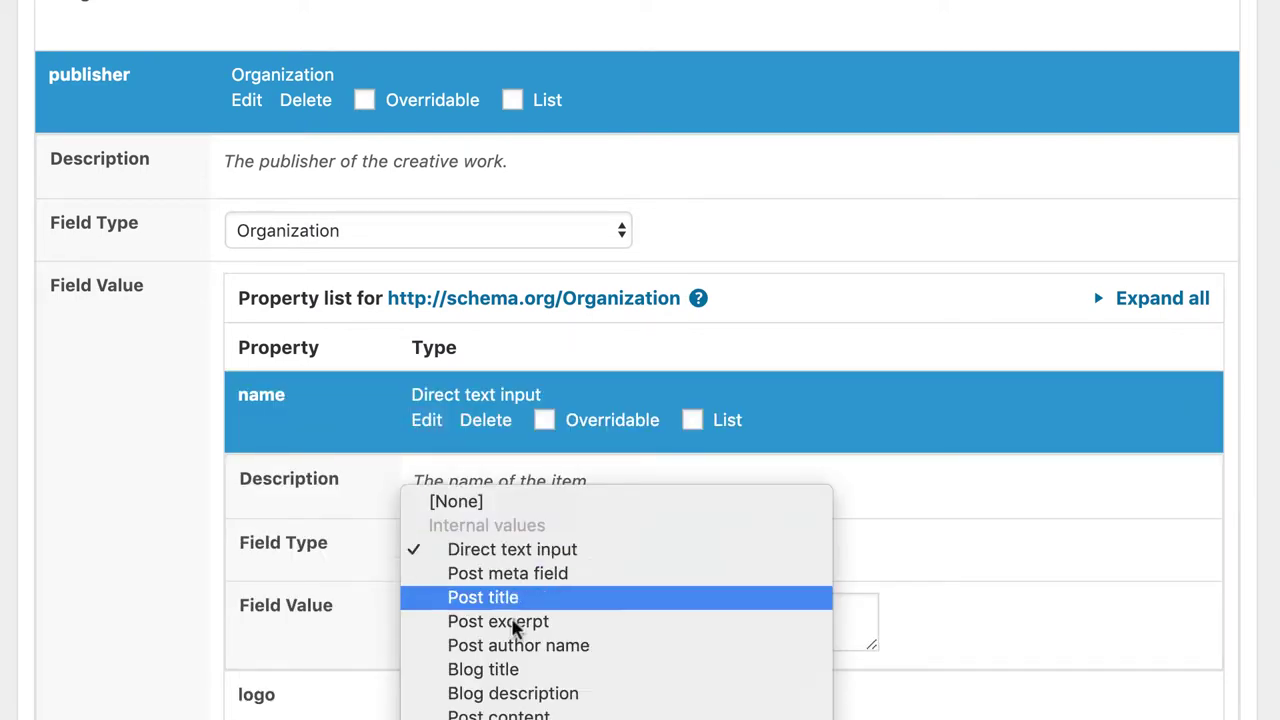
left_click(511, 669)
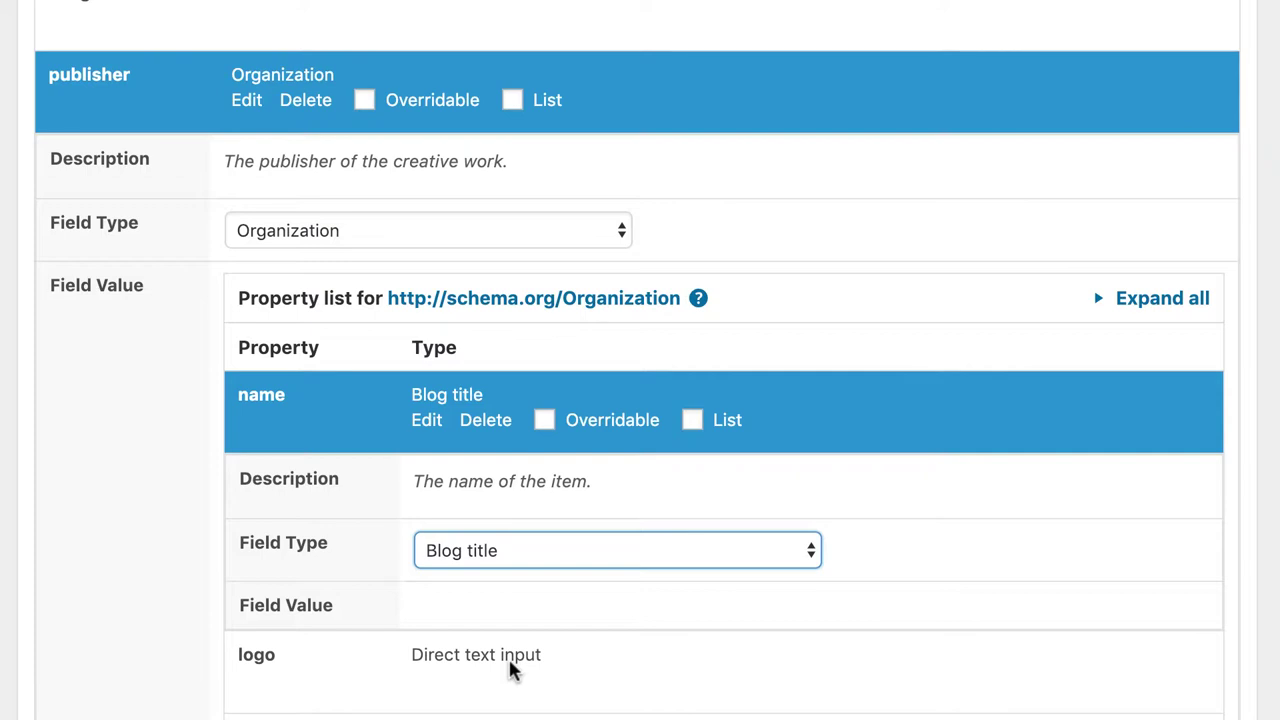
left_click(494, 562)
left_click(513, 432)
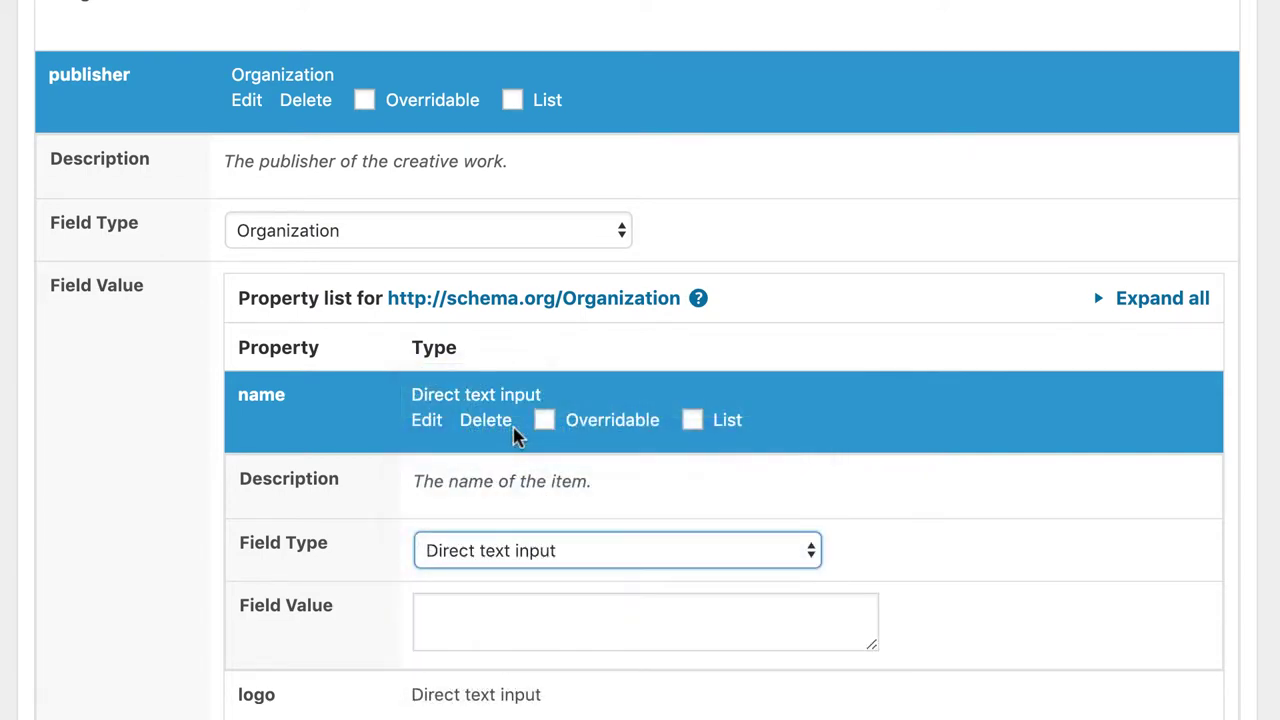
left_click(494, 614)
type("asdöflkjasdfl")
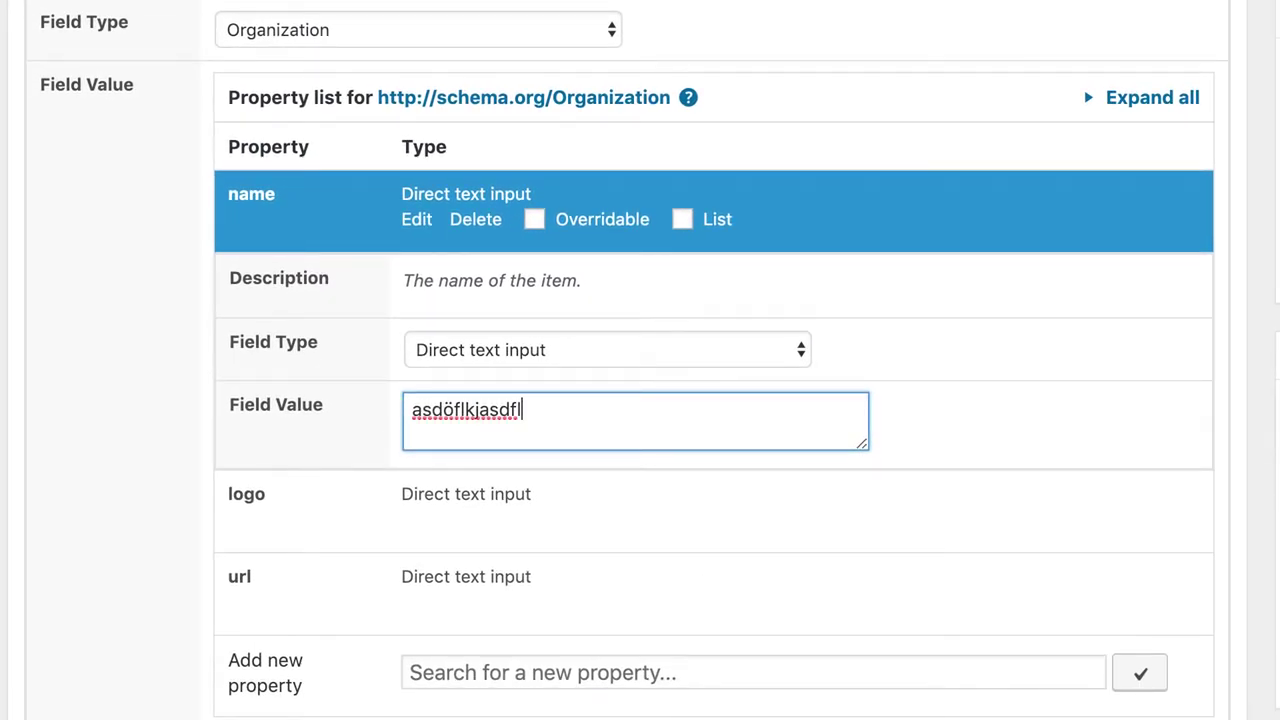
key("ctrl+a")
key("BackSpace")
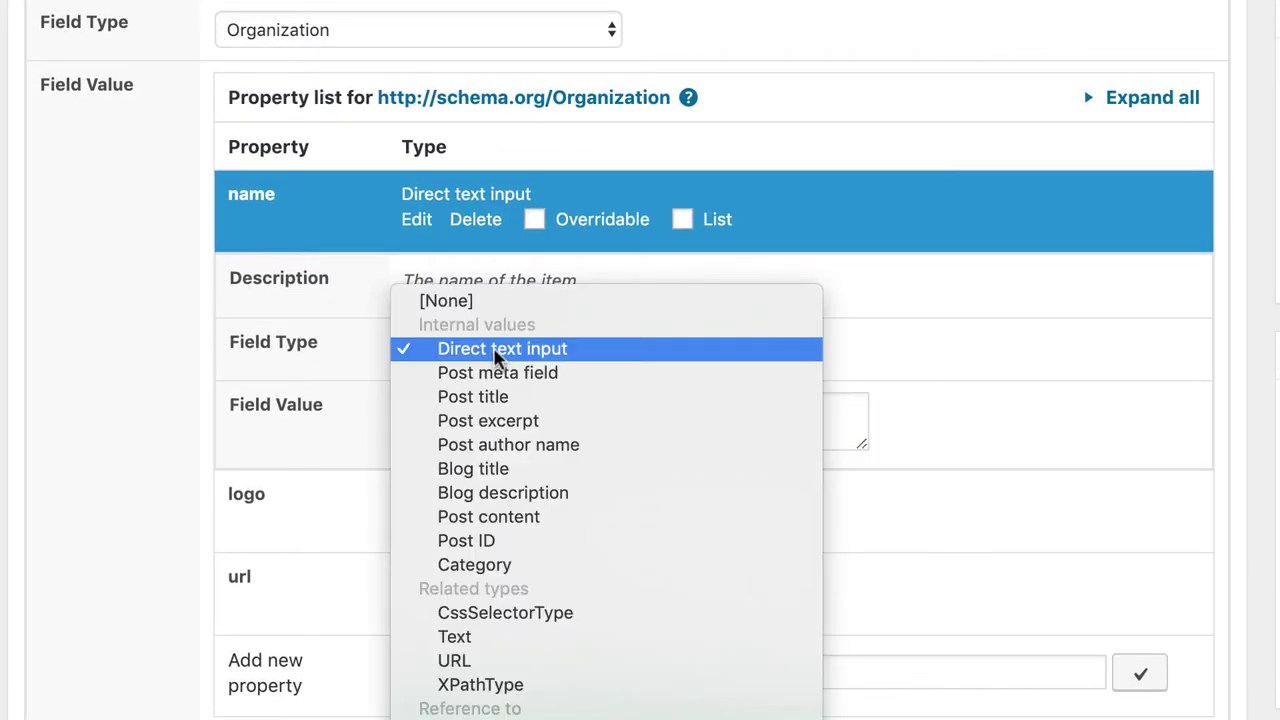
left_click(480, 468)
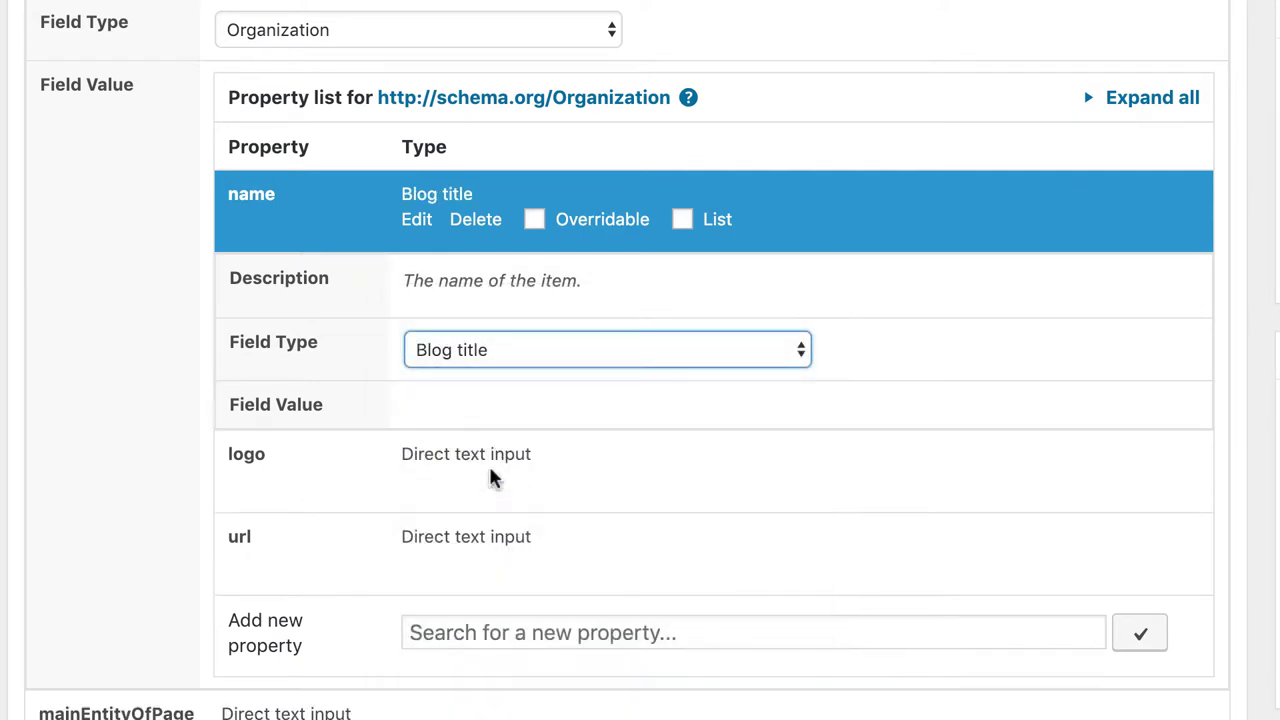
left_click(417, 222)
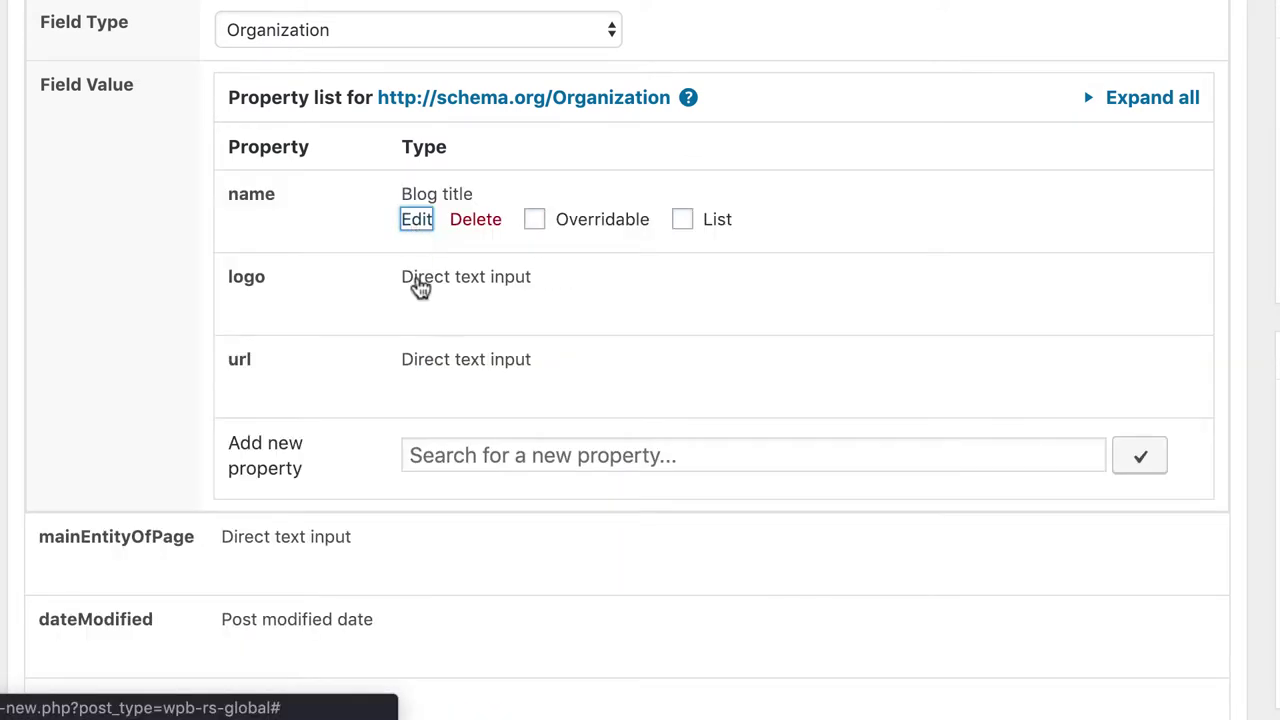
- Set the publisher Organization's url Field Type to Blog url
left_click(418, 387)
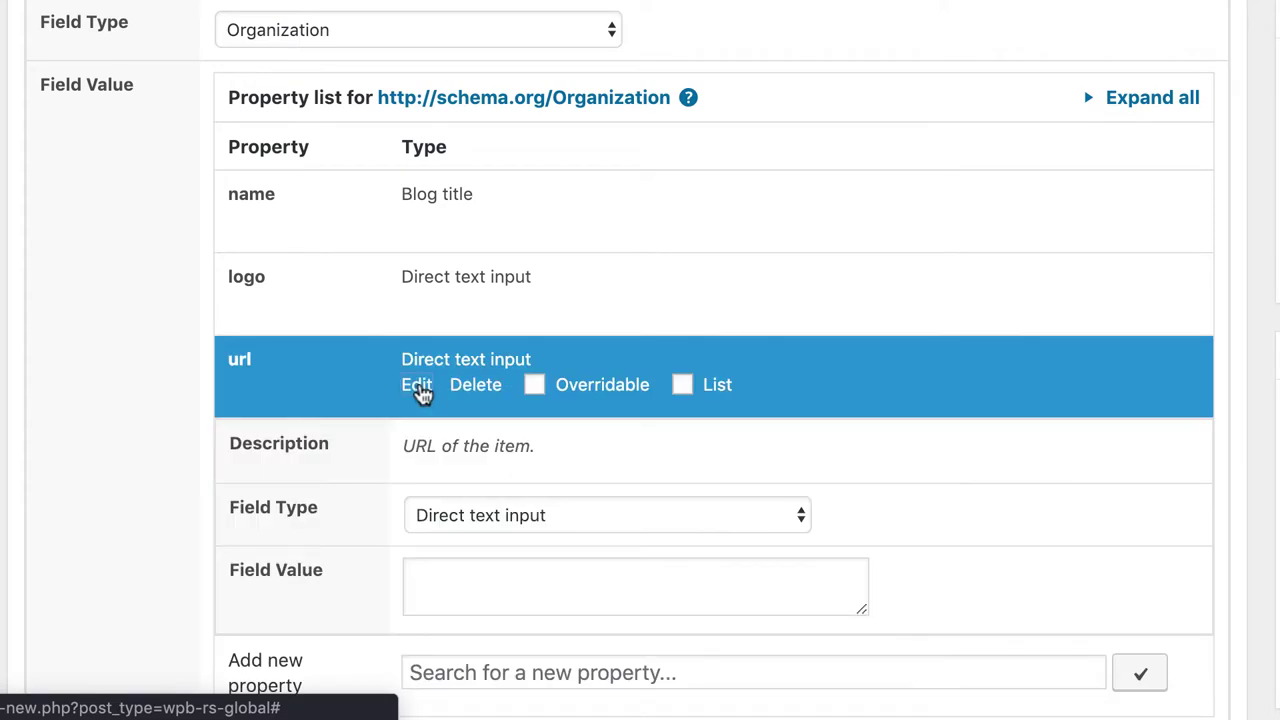
scroll(511, 449, "down", 2)
left_click(513, 457)
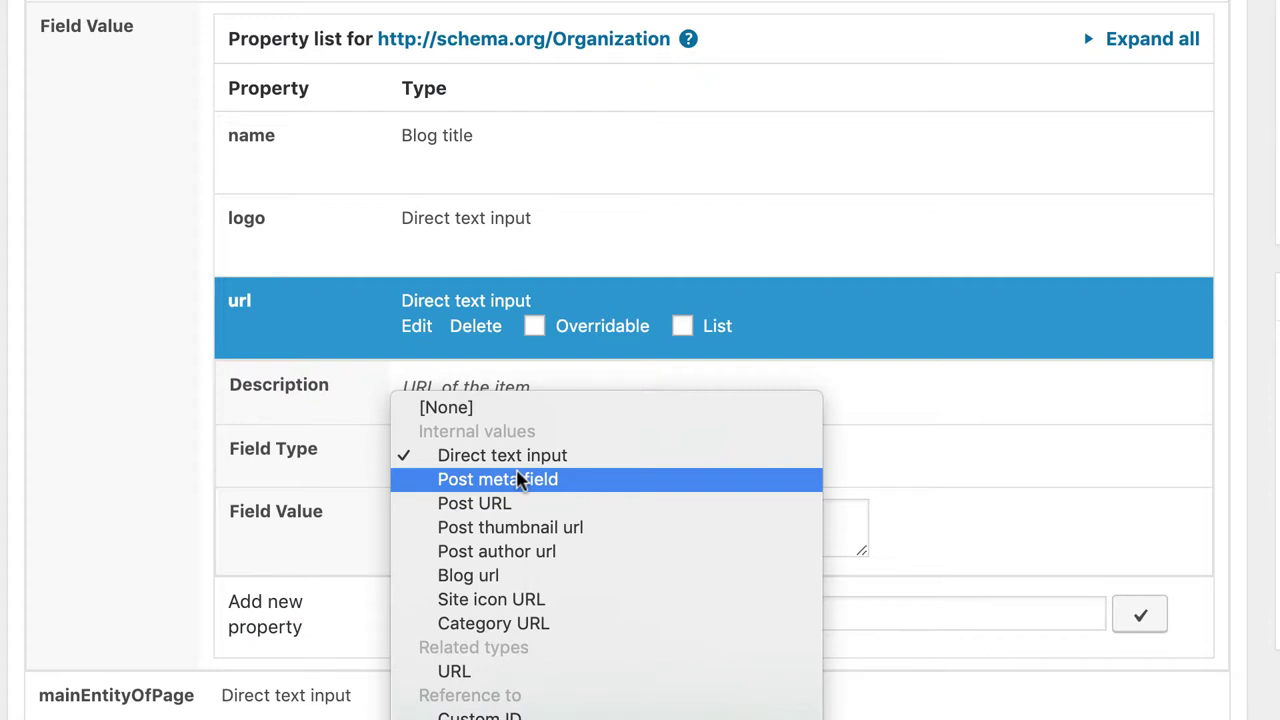
left_click(508, 575)
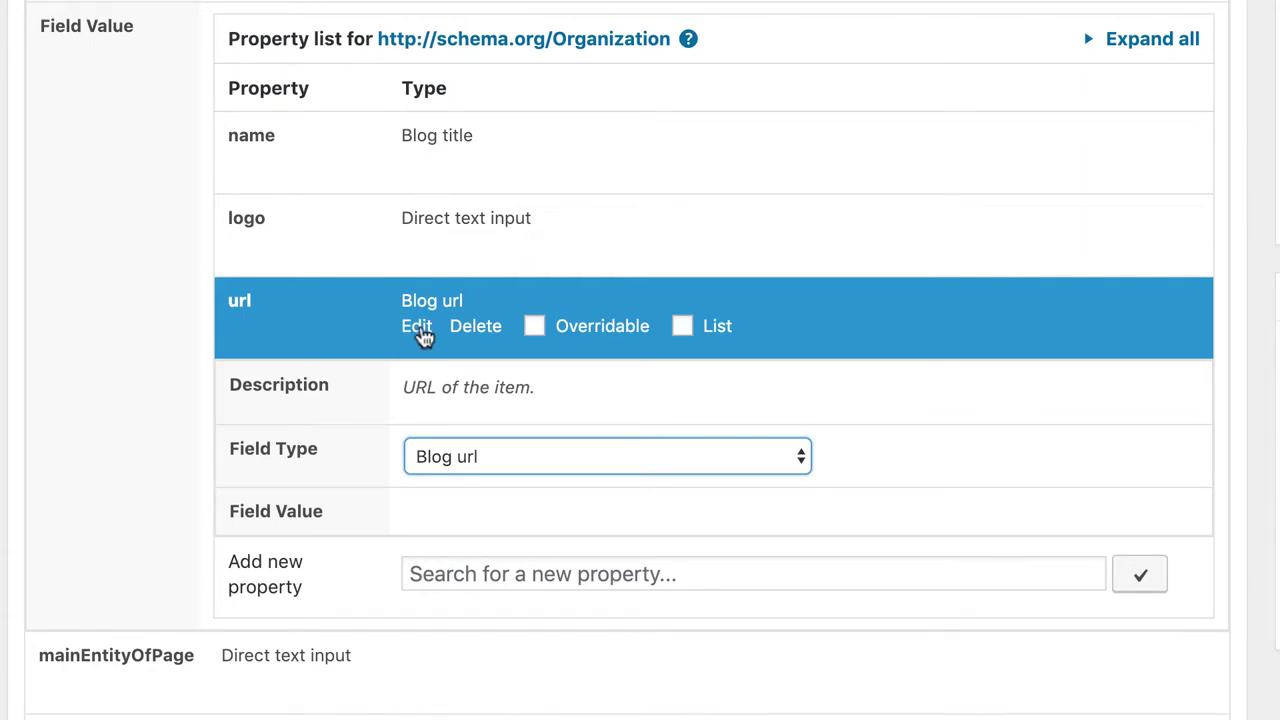
left_click(418, 329)
- Make the publisher logo an ImageObject and check Google's Article publisher.logo requirements
left_click(418, 252)
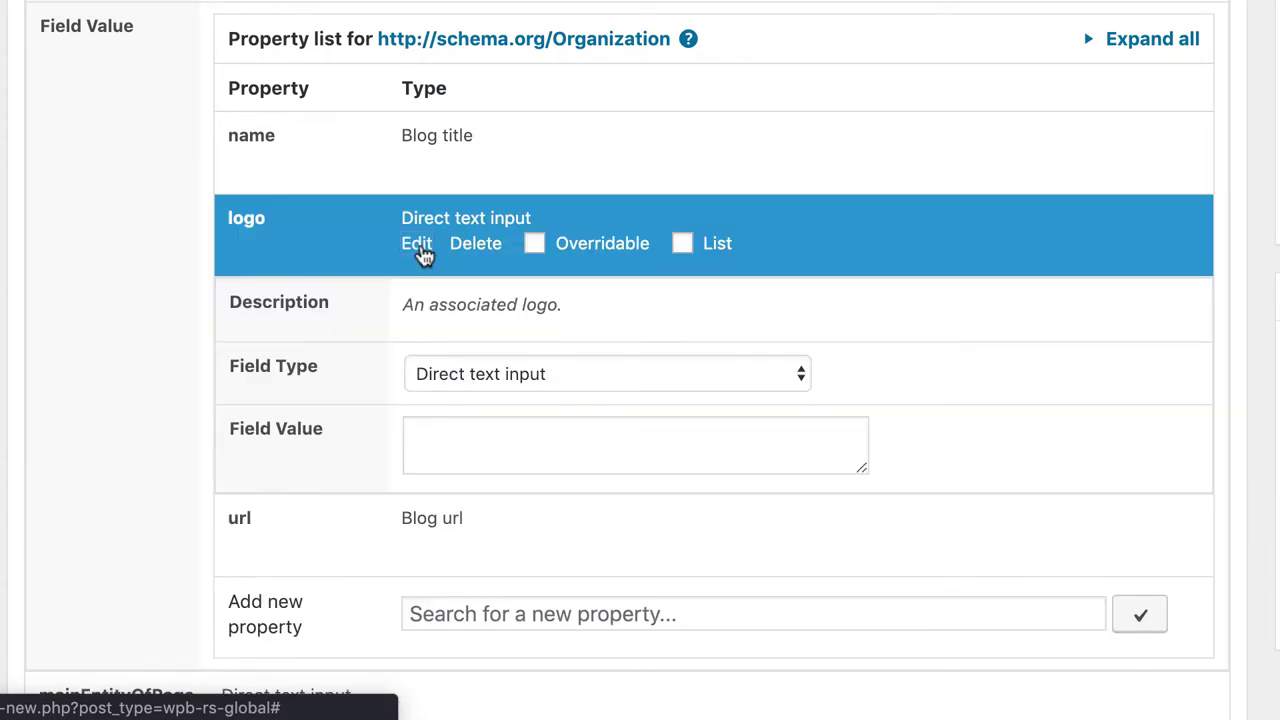
scroll(424, 254, "down", 5)
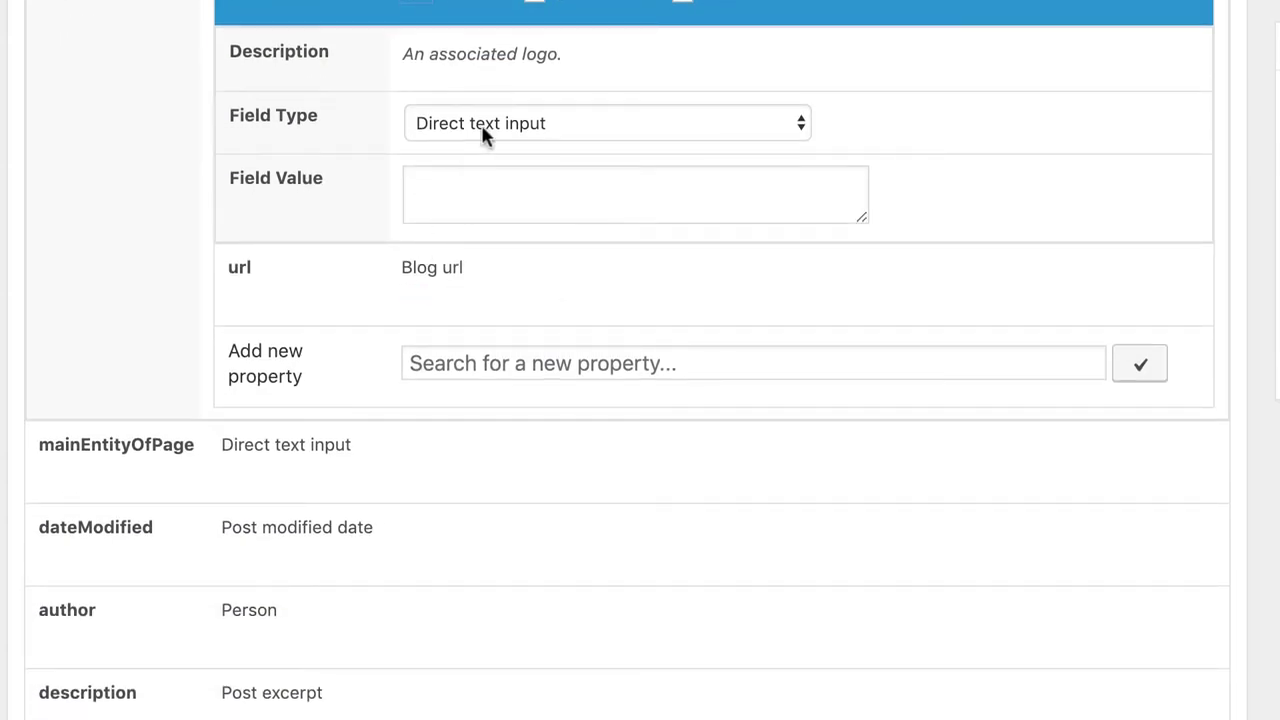
left_click(487, 129)
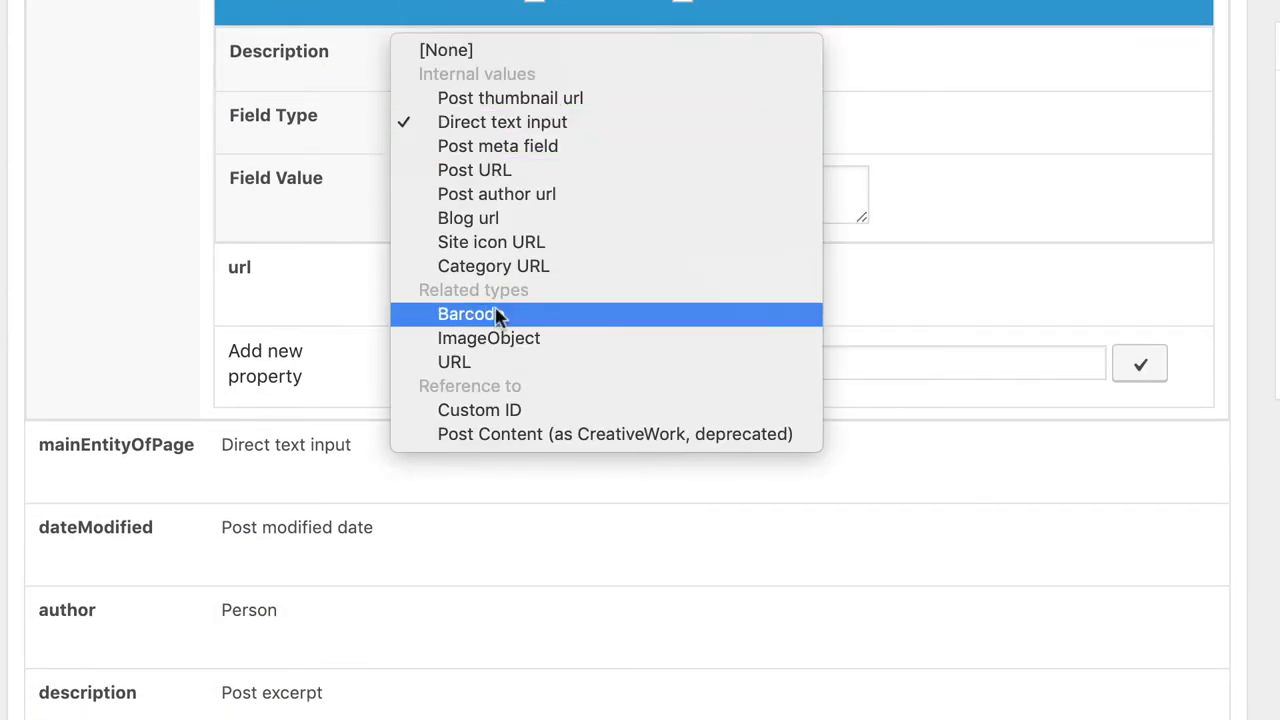
left_click(497, 338)
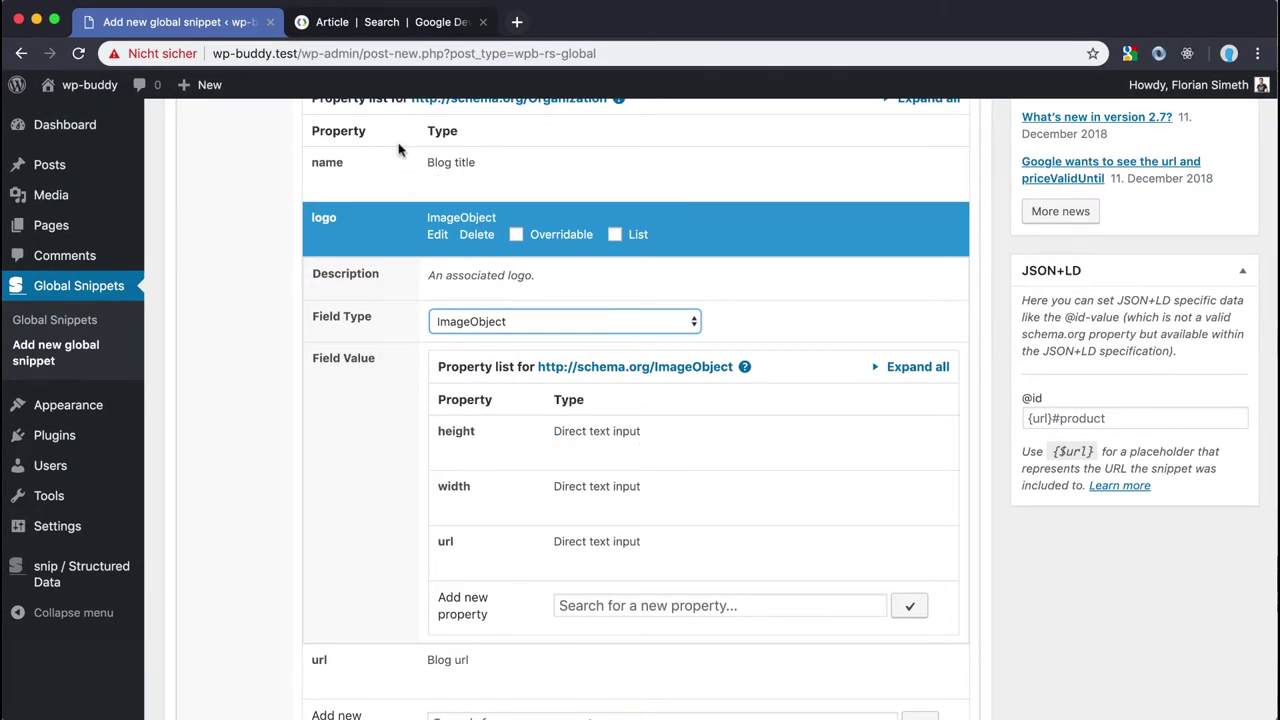
left_click(383, 24)
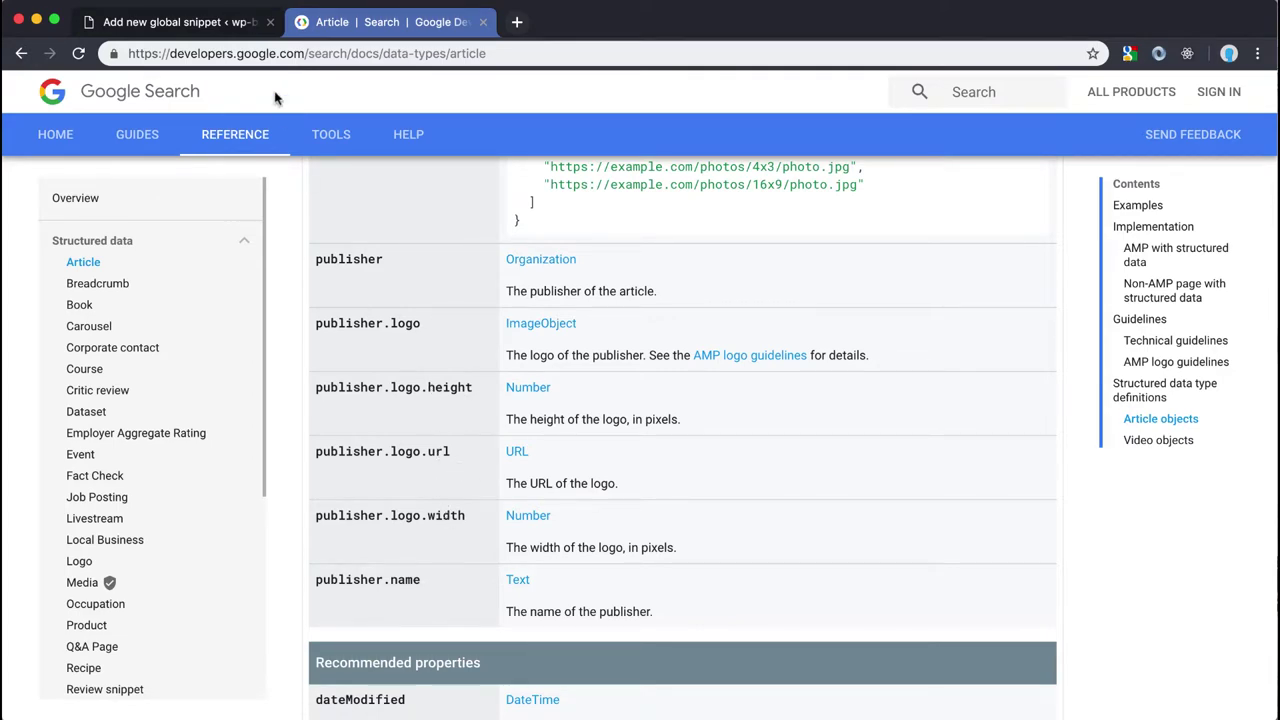
- Back in the snippet editor, set the logo url's Field Type to Site icon URL
left_click(210, 24)
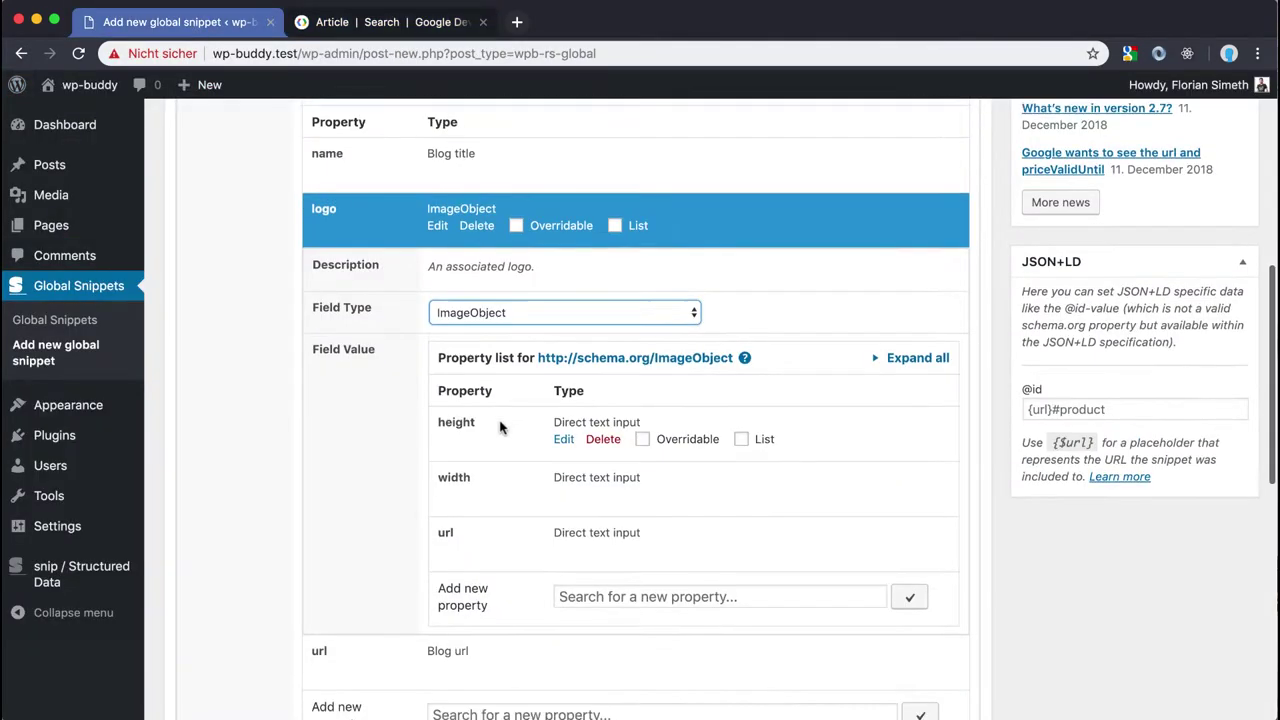
scroll(495, 420, "down", 2)
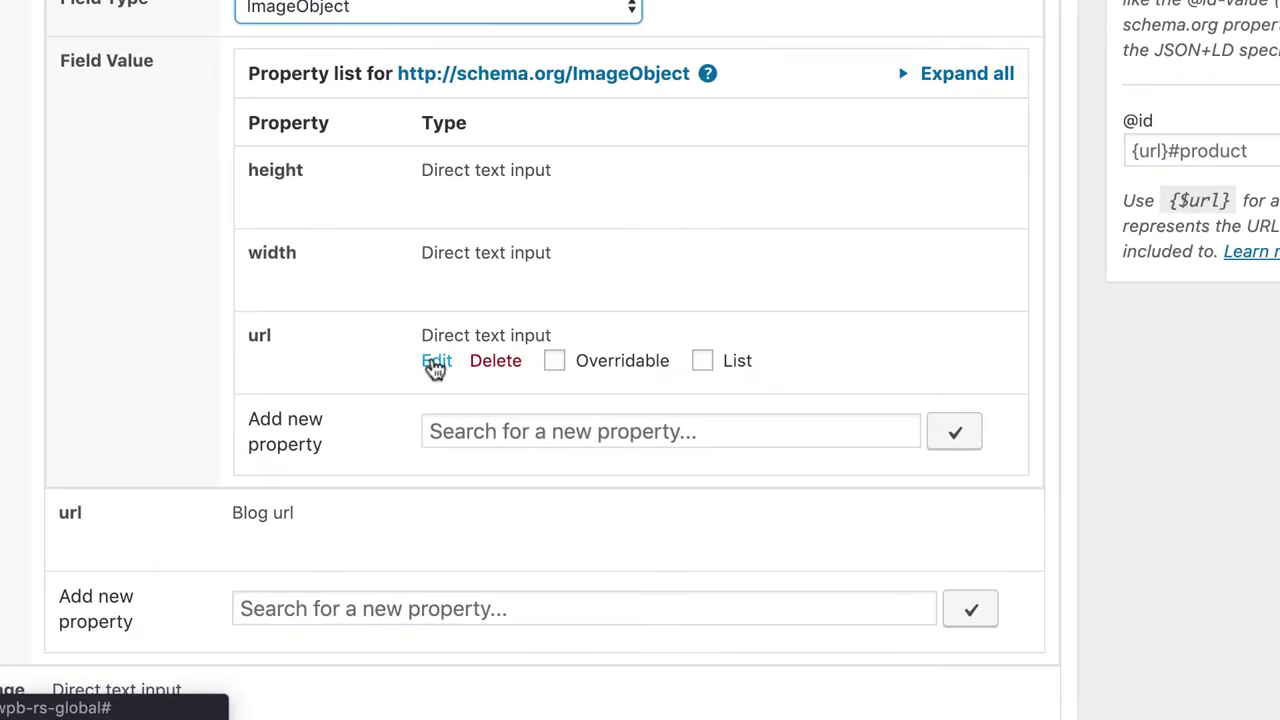
left_click(492, 413)
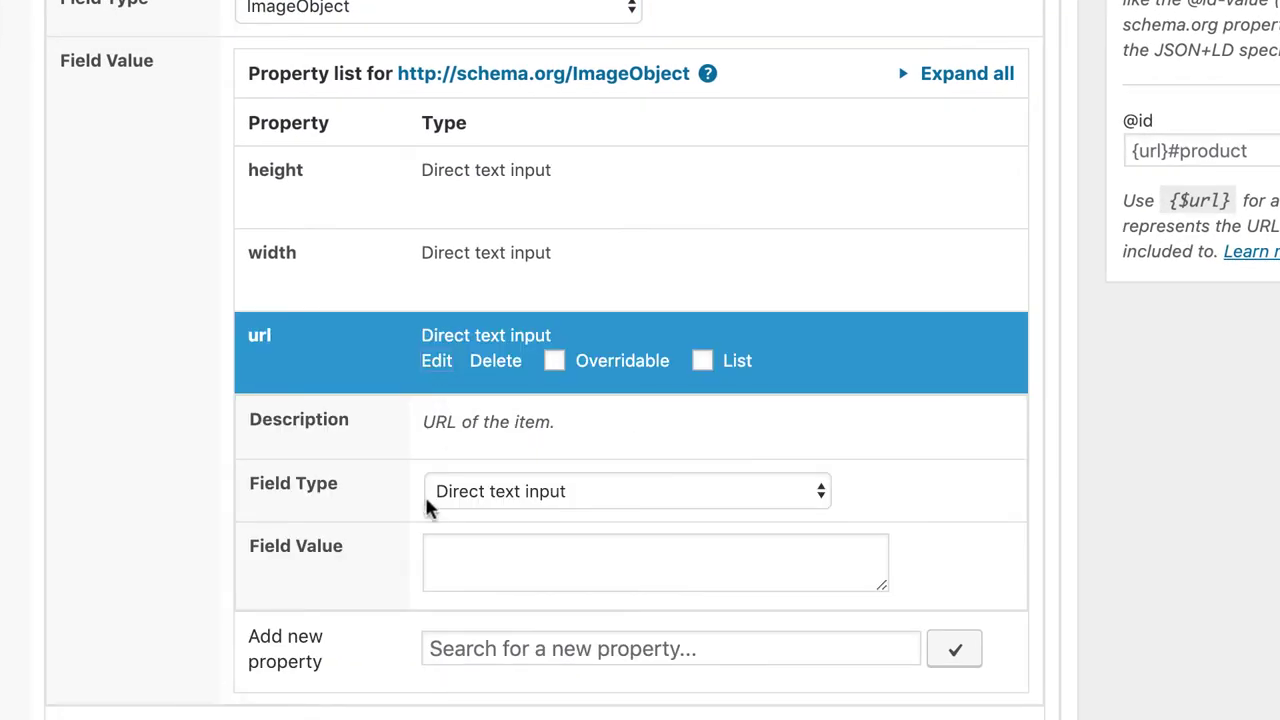
scroll(424, 505, "down", 2)
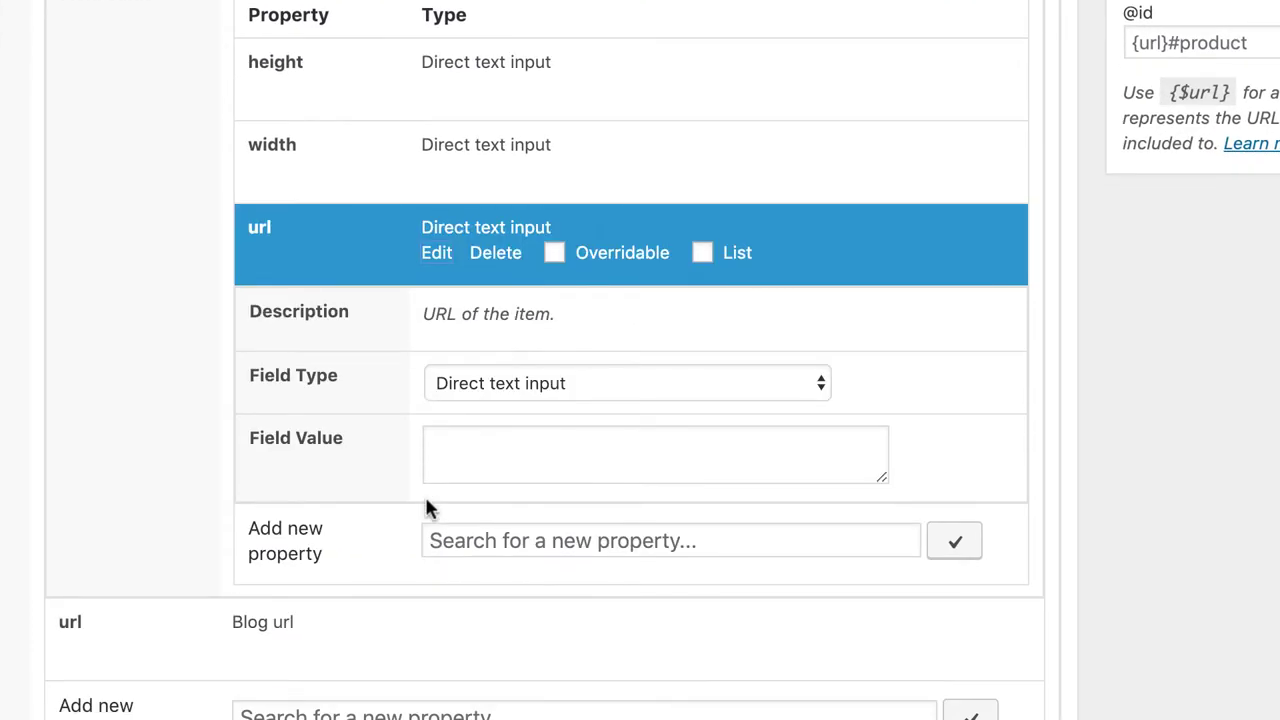
left_click(478, 391)
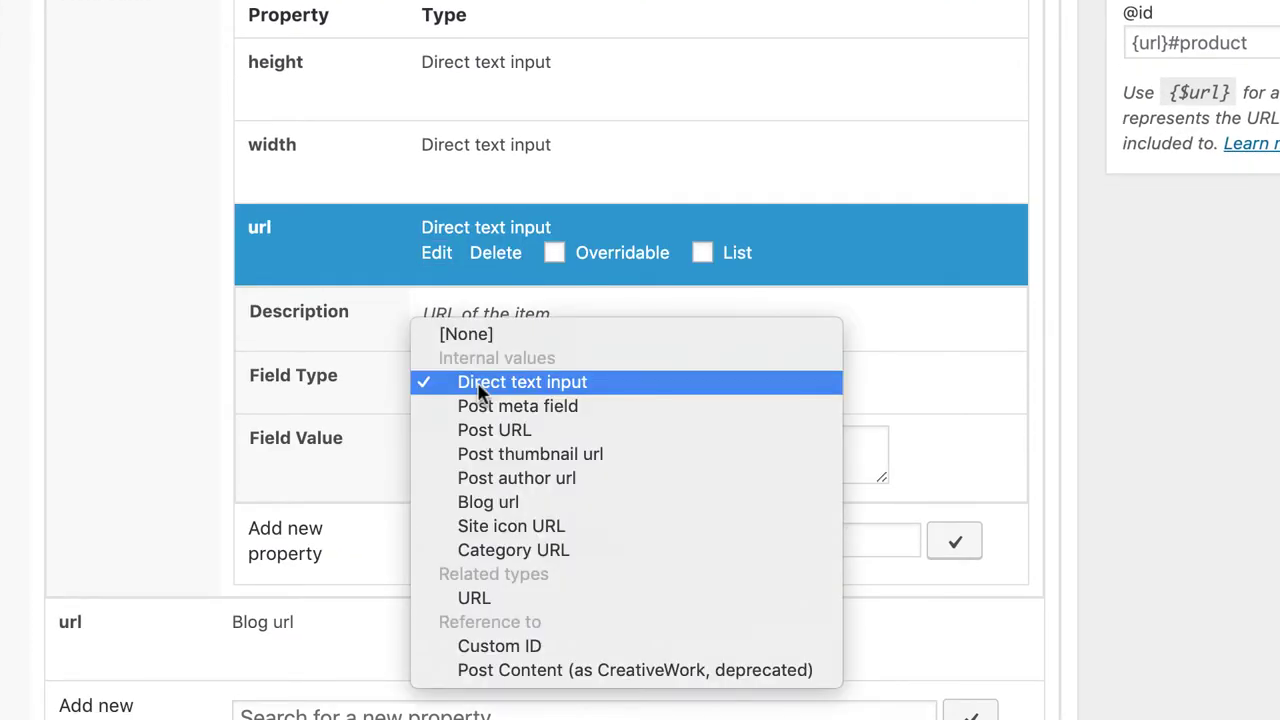
left_click(540, 526)
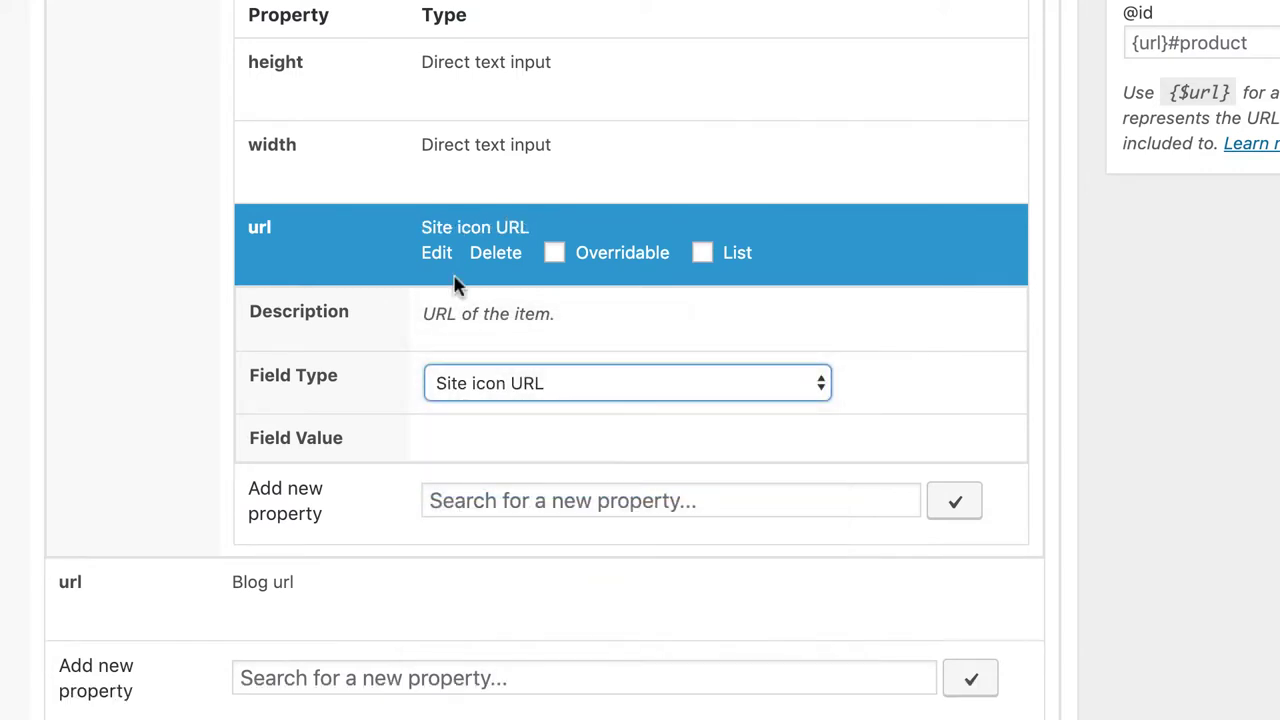
- Set the logo width to Site icon width and height to Site icon height
left_click(437, 172)
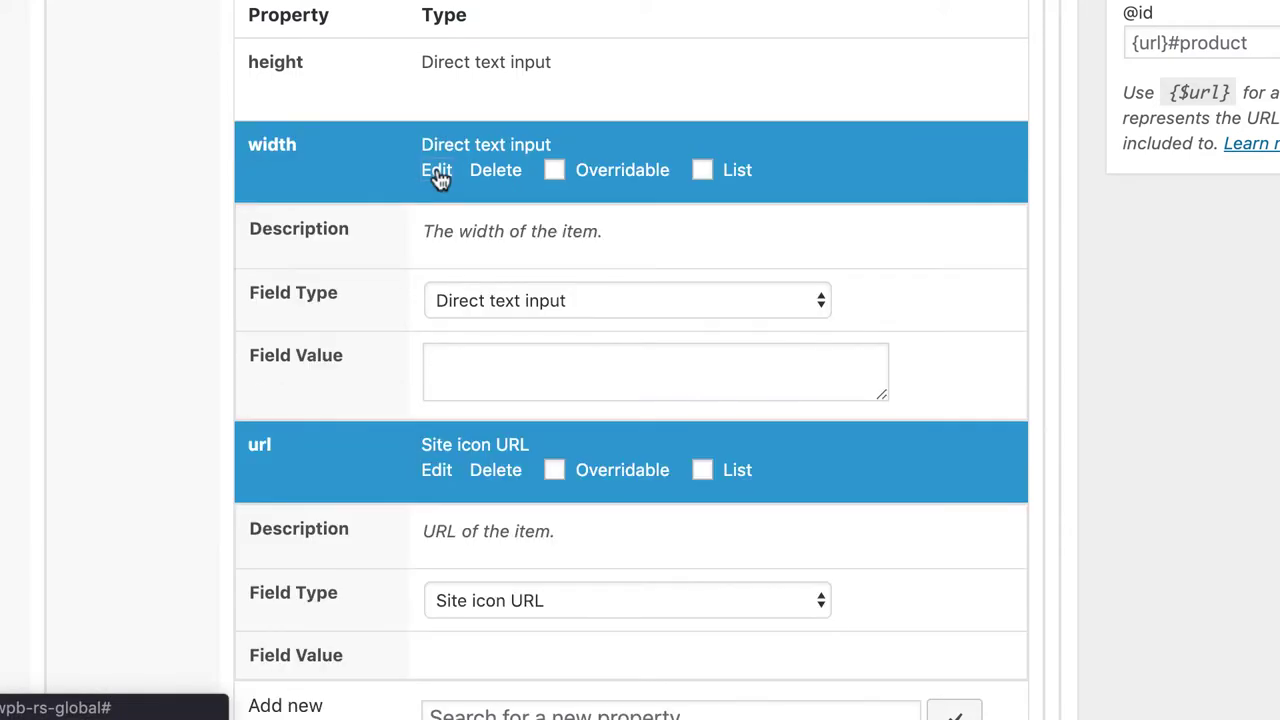
left_click(486, 301)
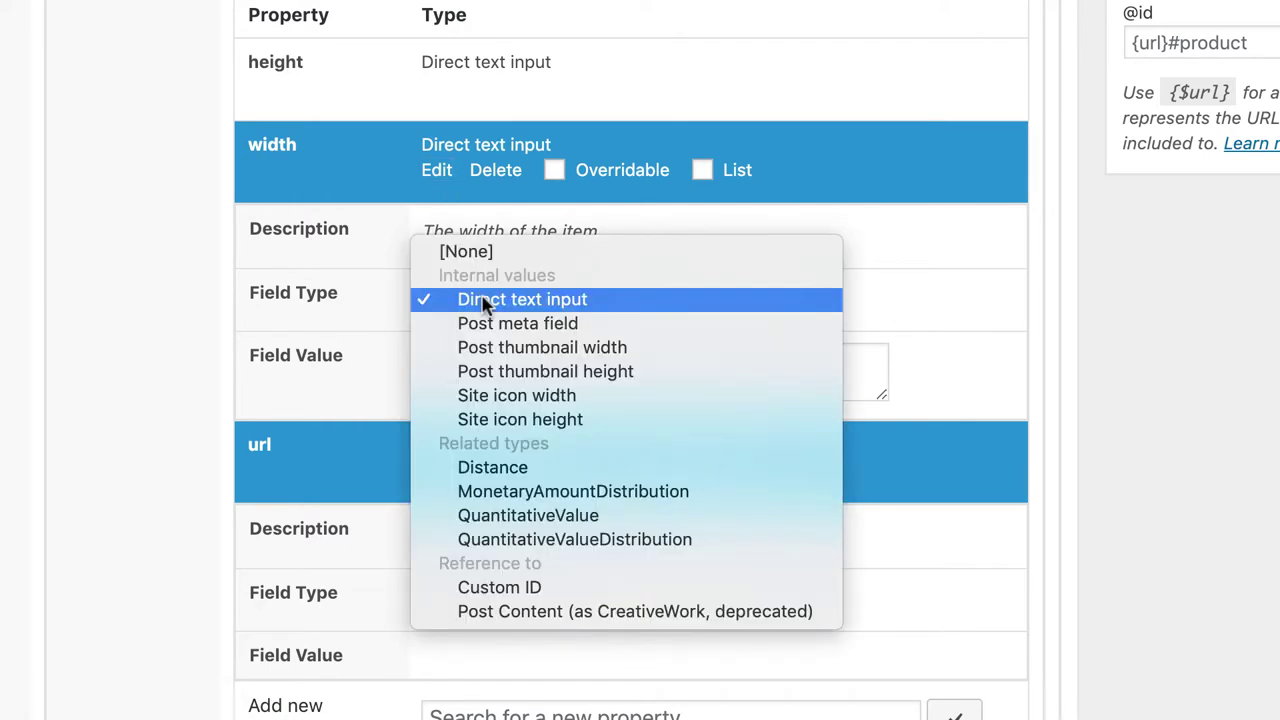
left_click(545, 401)
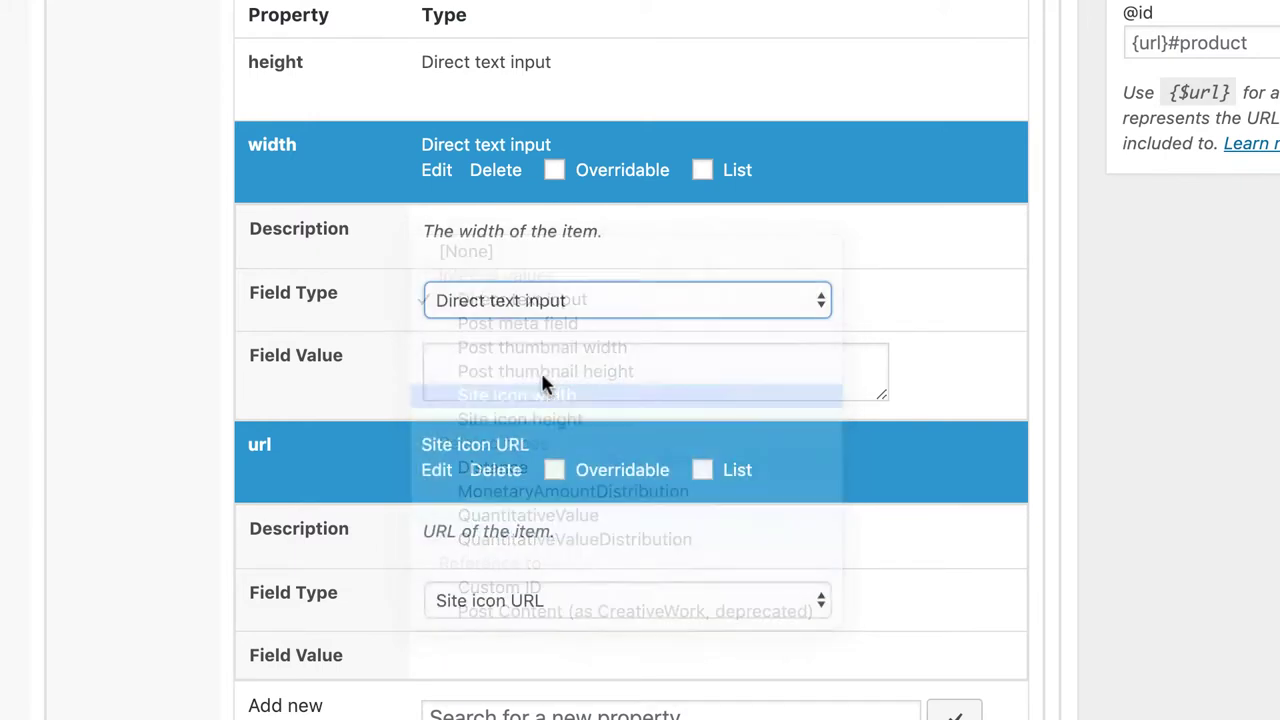
left_click(437, 92)
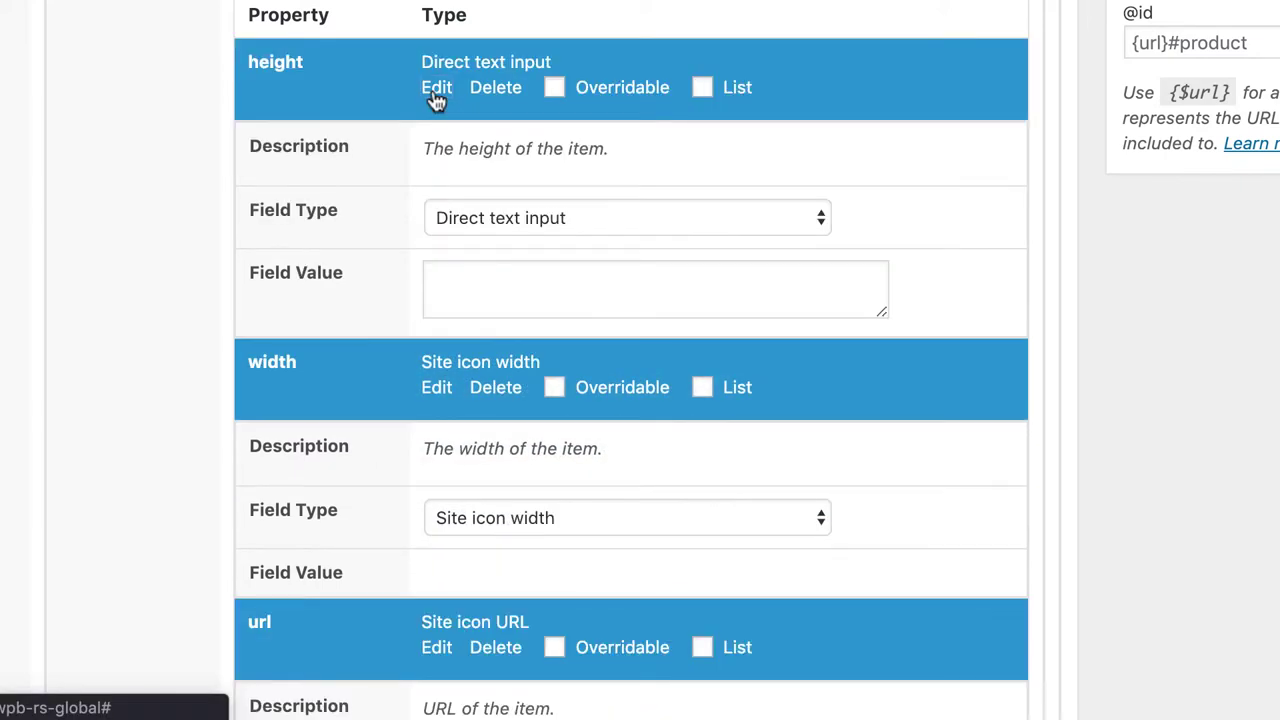
left_click(490, 216)
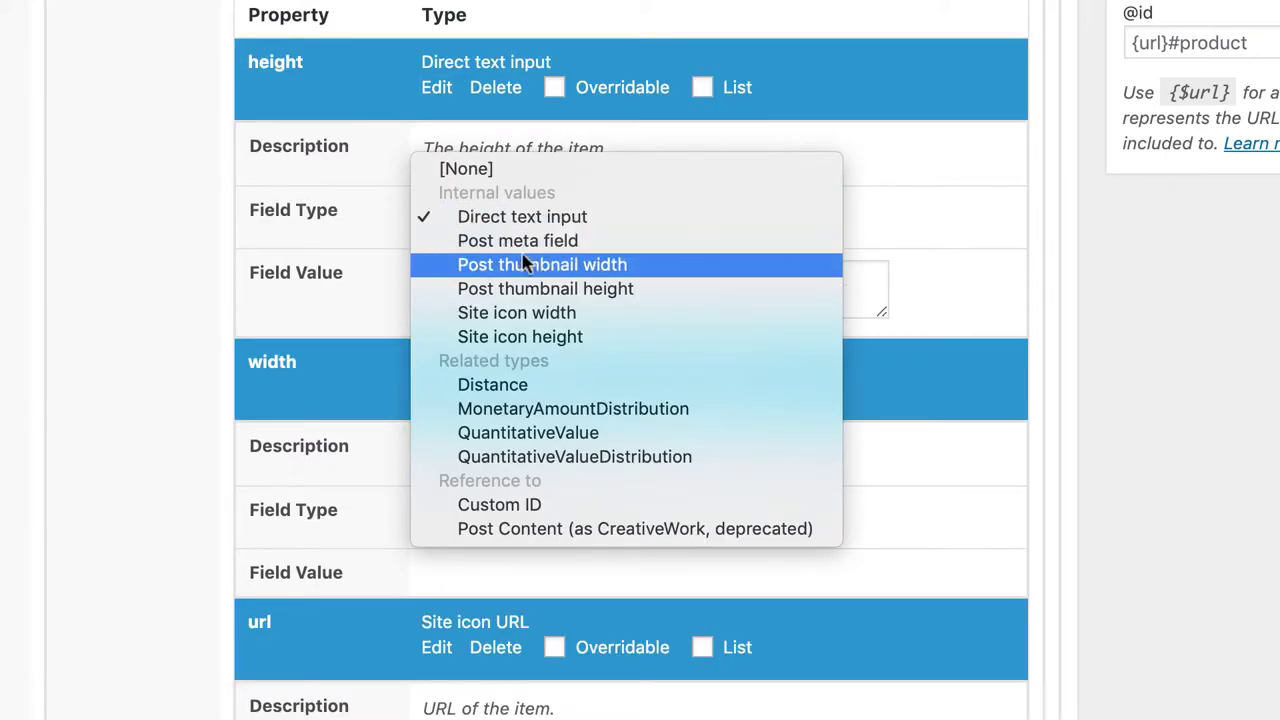
left_click(545, 336)
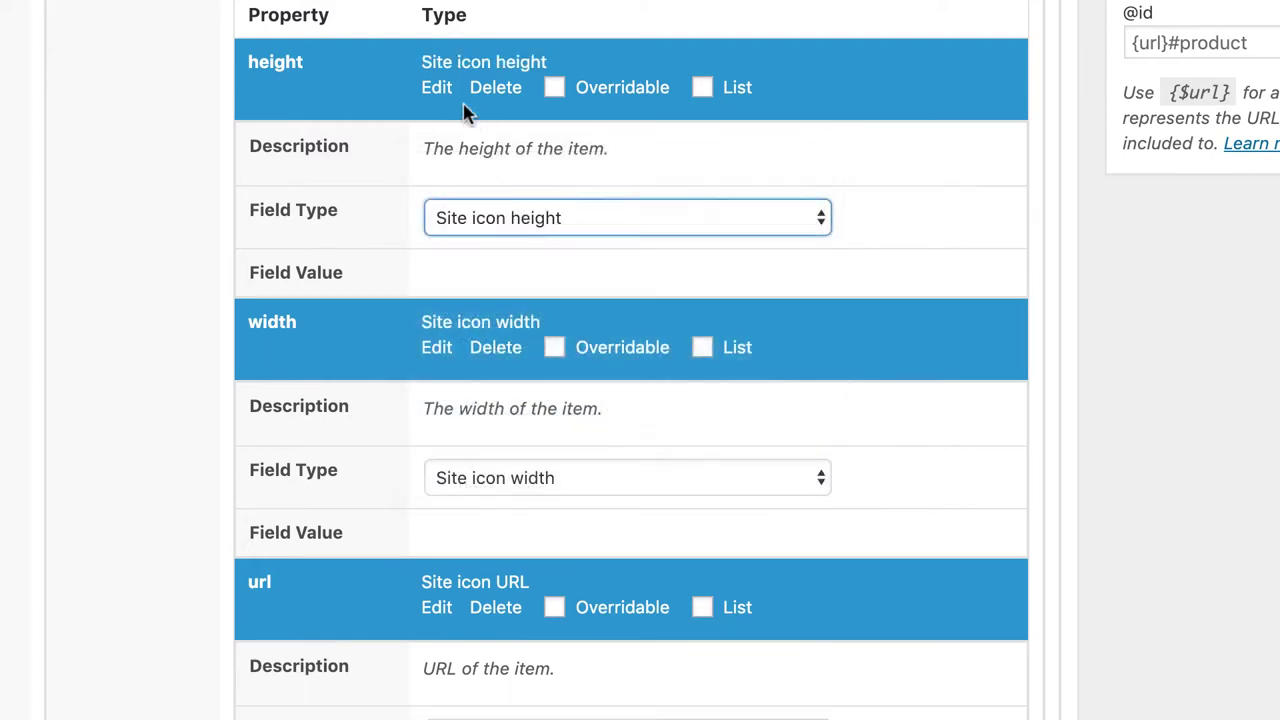
left_click(437, 88)
left_click(437, 169)
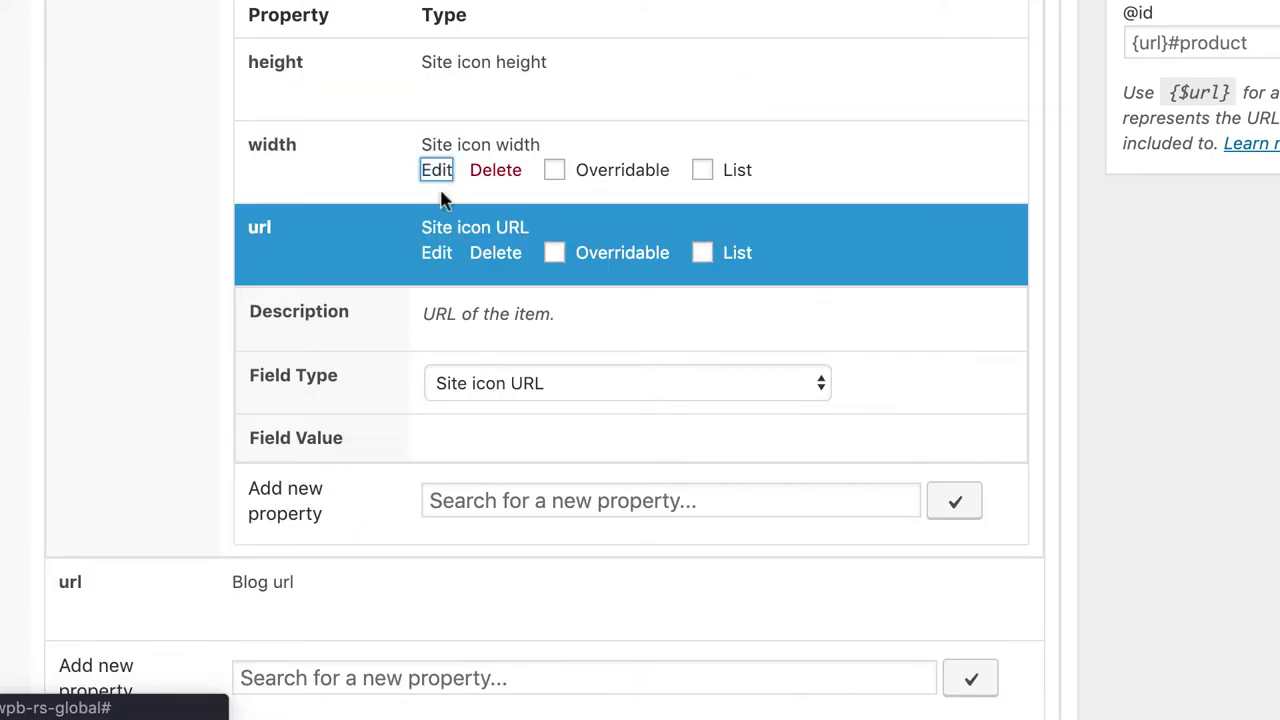
left_click(436, 252)
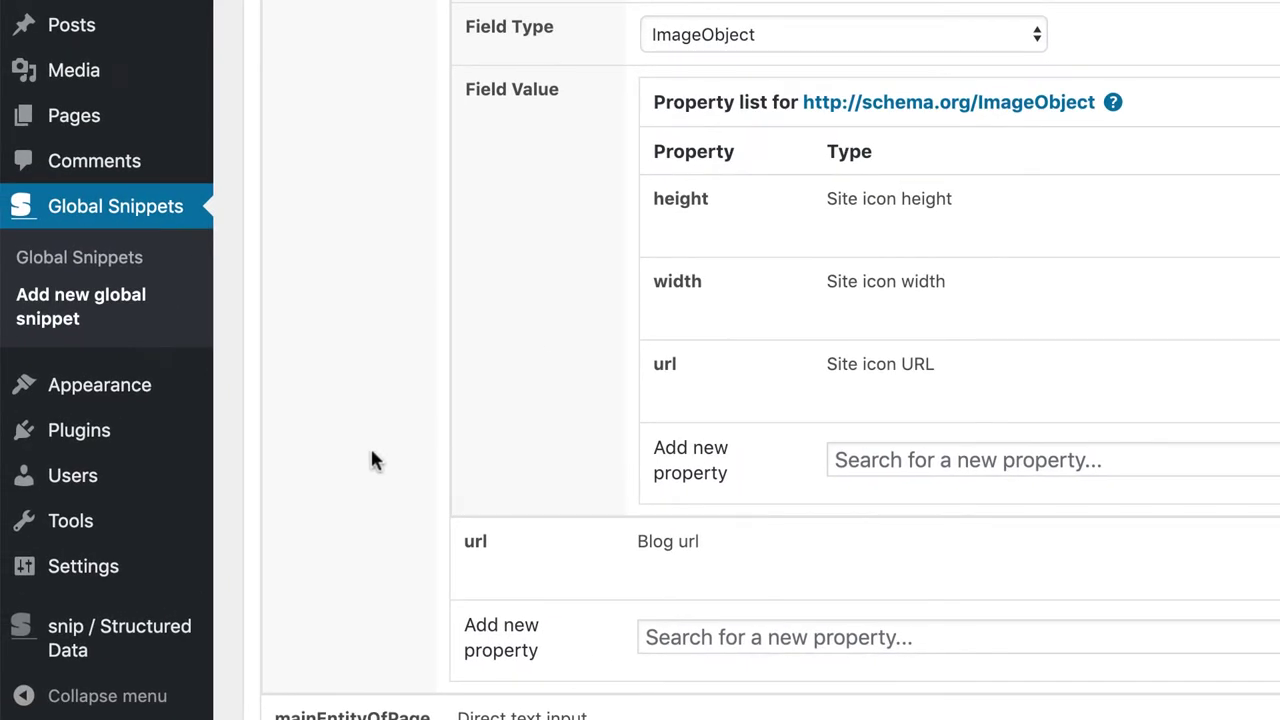
- Open the Customizer in a new tab and check Site Identity for a site icon
mouse_move(138, 395)
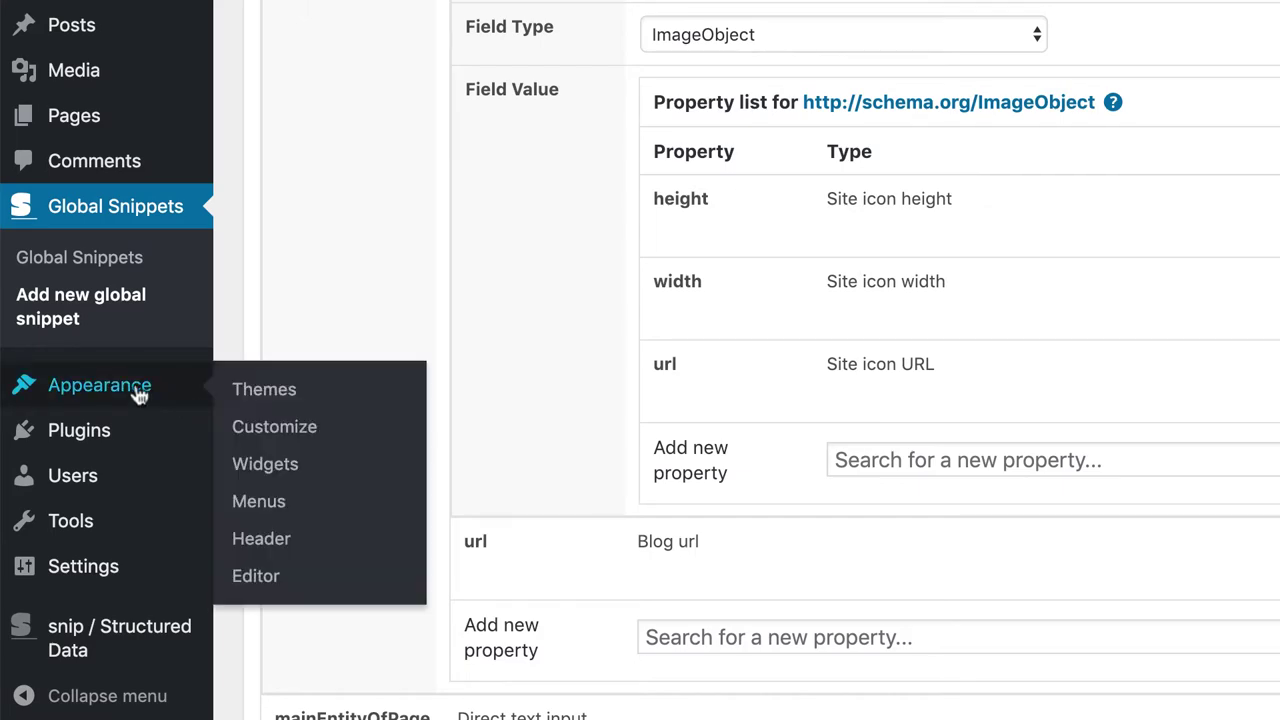
middle_click(258, 430)
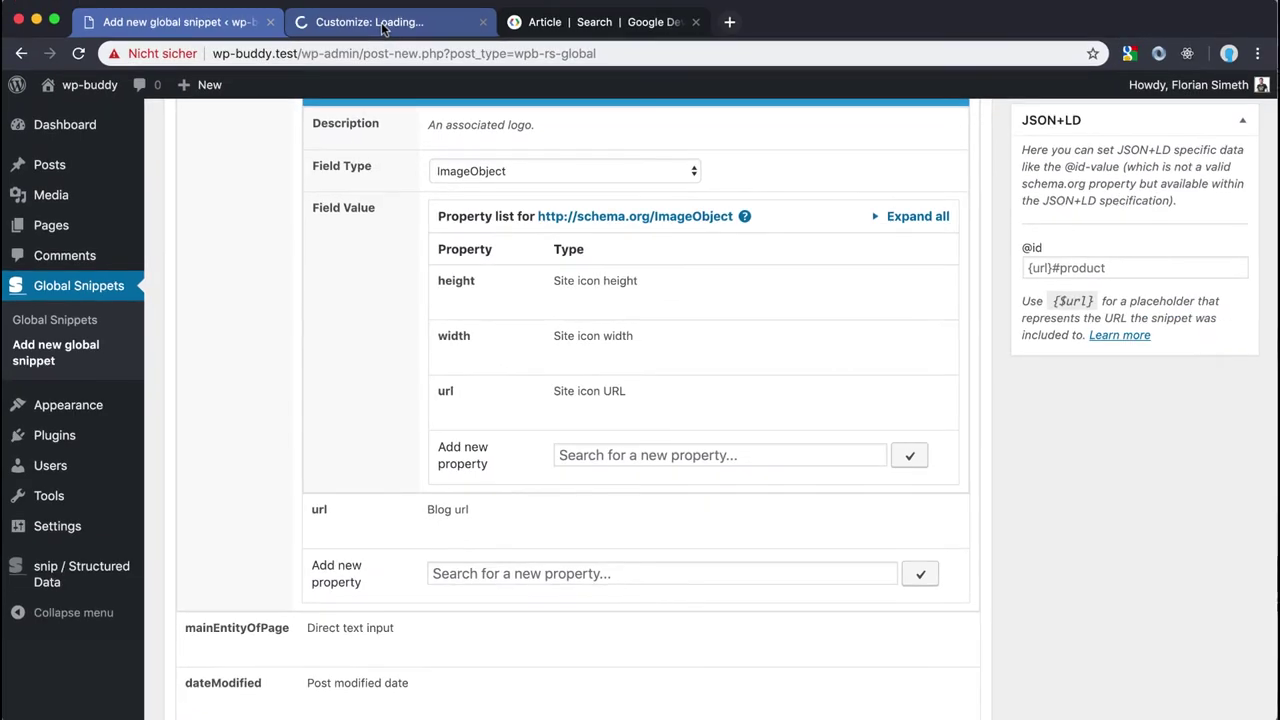
left_click(383, 28)
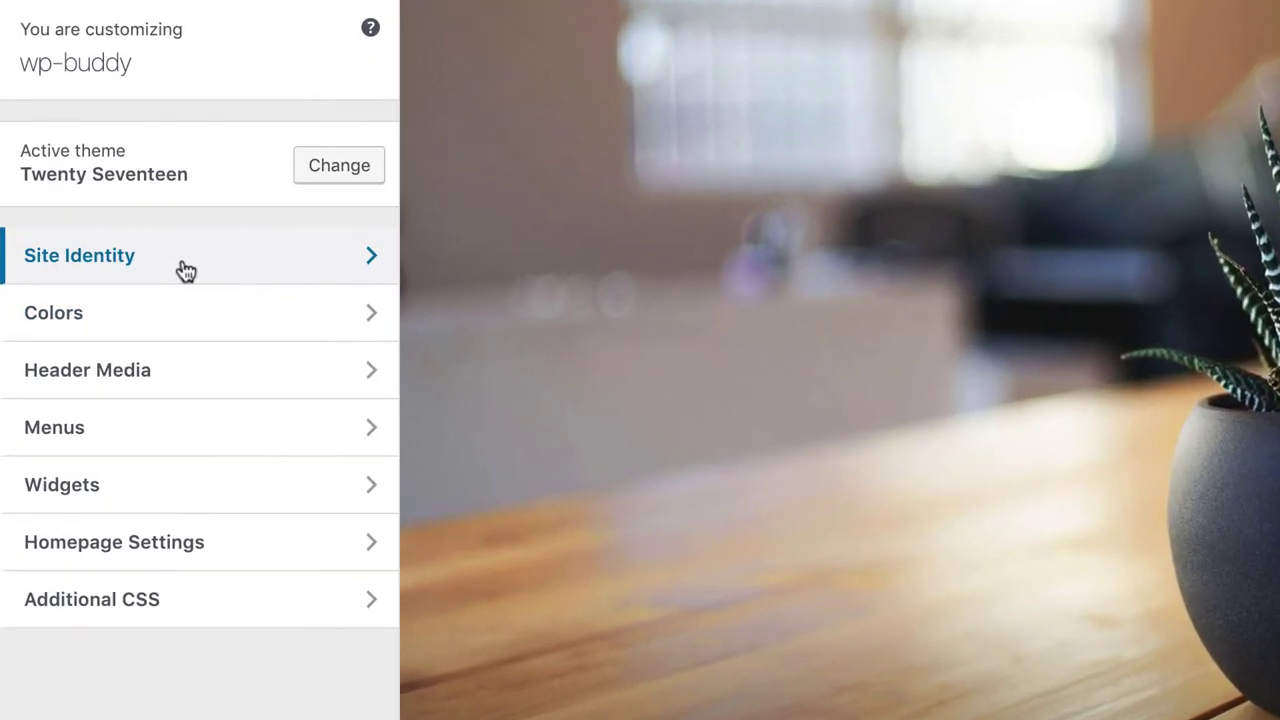
left_click(110, 283)
scroll(162, 258, "down", 1)
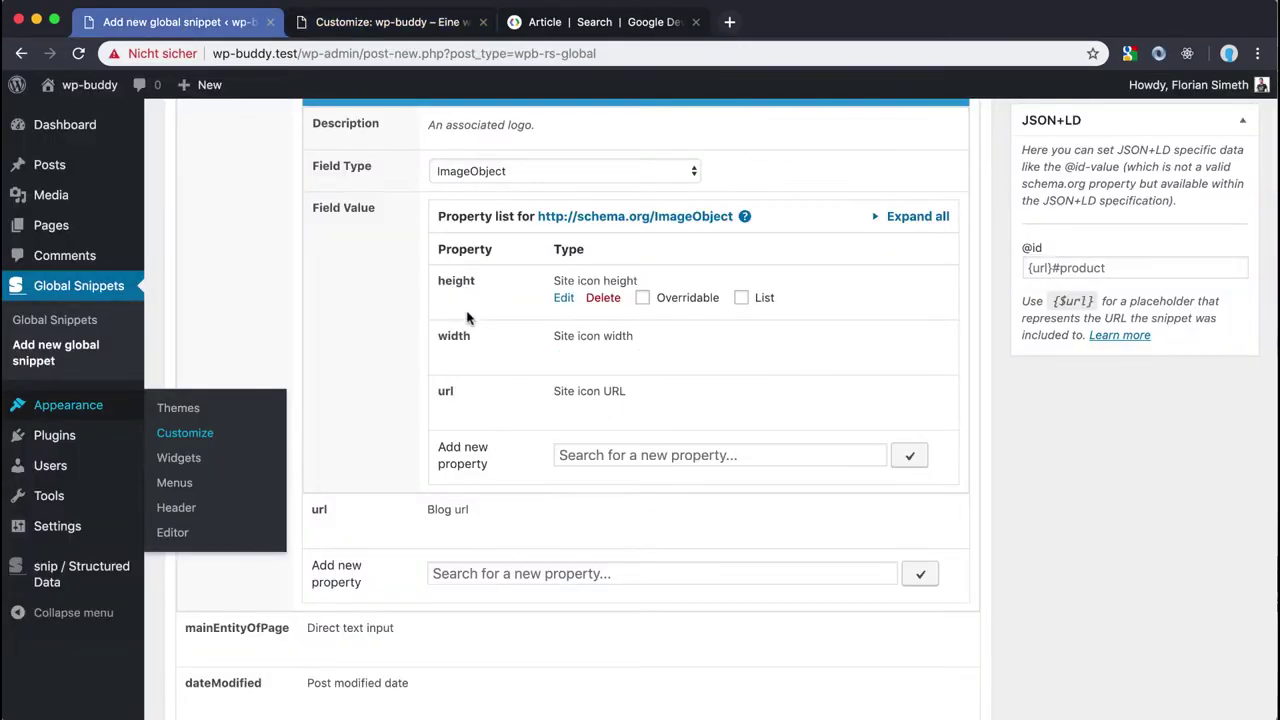
- Publish the Article global snippet from the Publish box
scroll(246, 286, "down", 5)
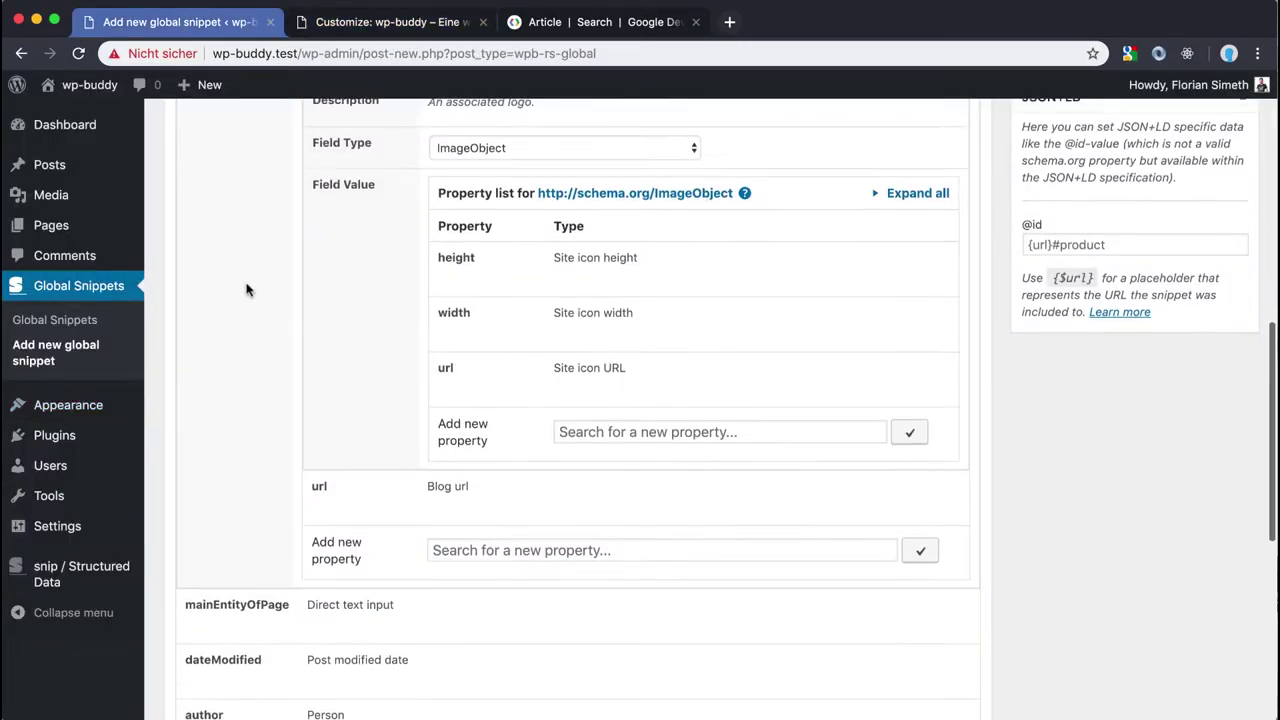
scroll(246, 289, "down", 5)
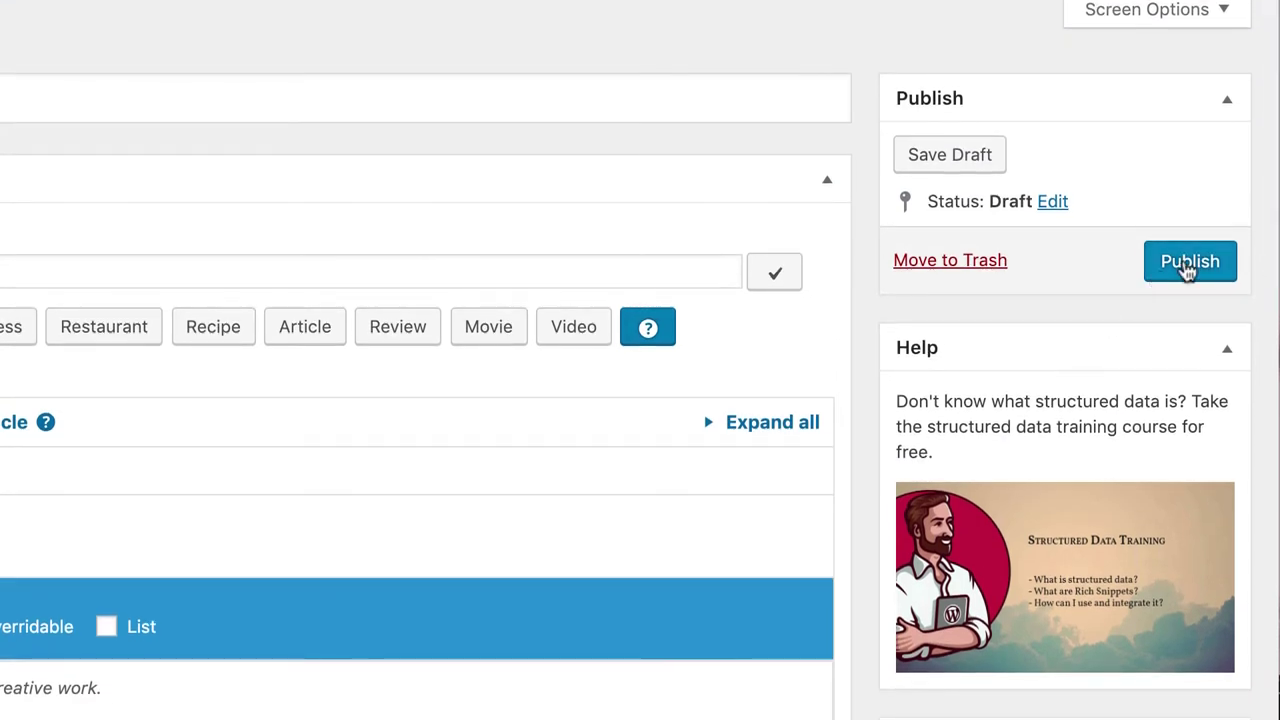
left_click(1188, 290)
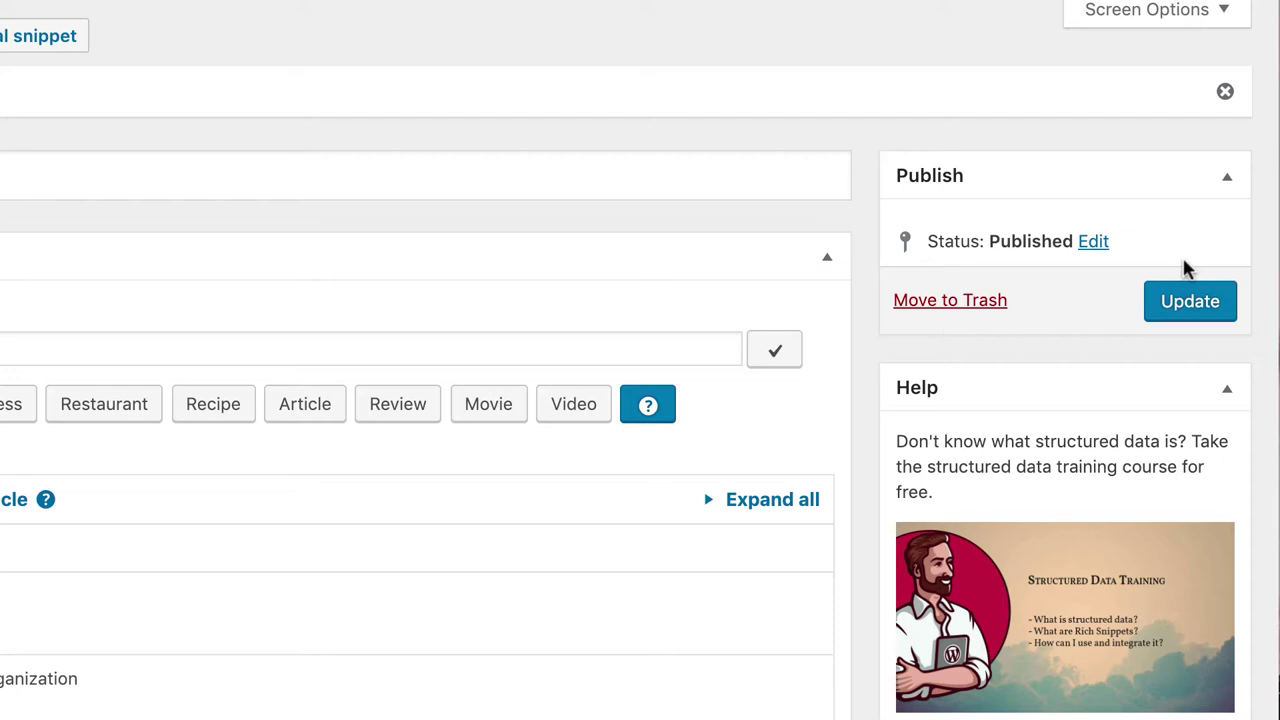
mouse_move(100, 95)
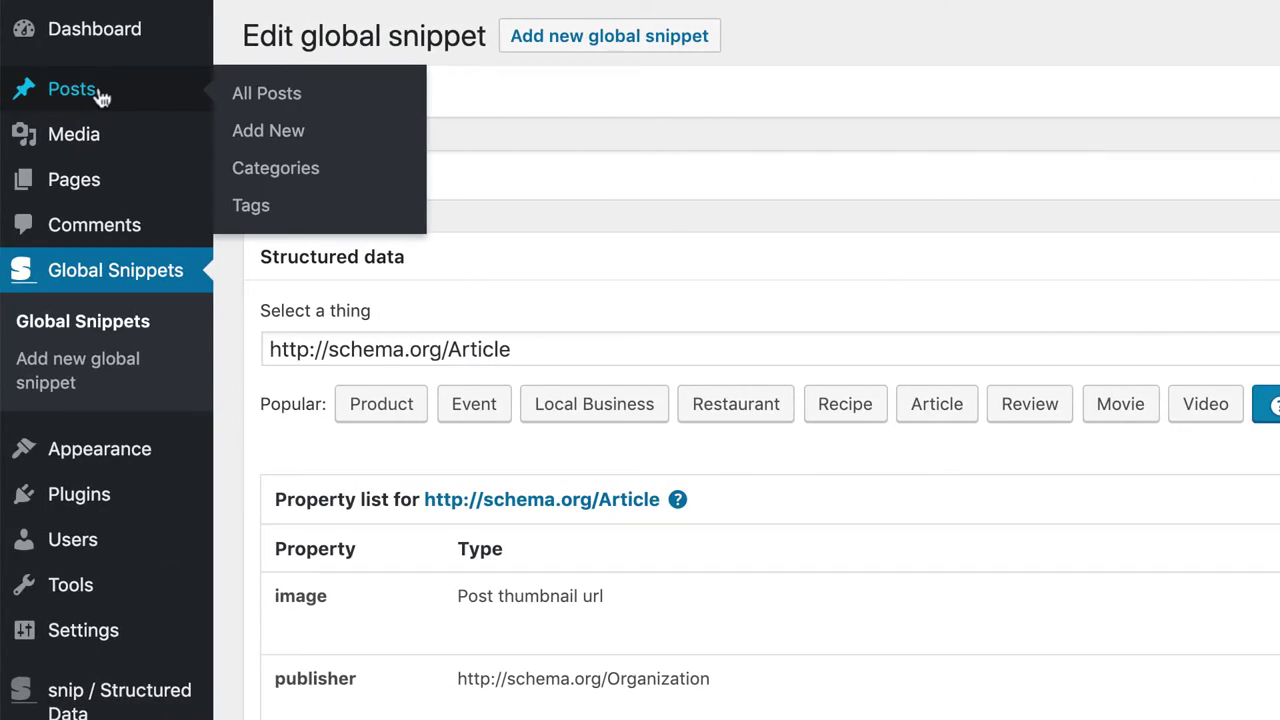
- Go to All Posts and copy the View link address of the 'test' post
left_click(100, 95)
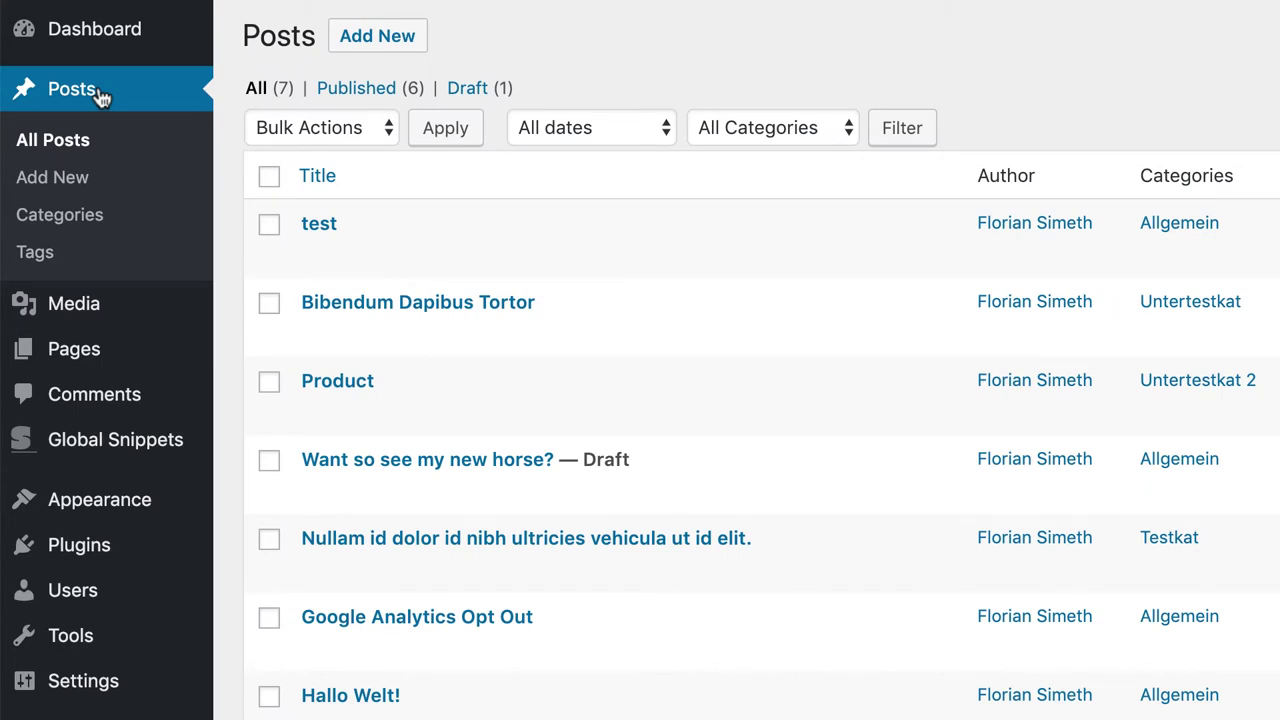
mouse_move(666, 252)
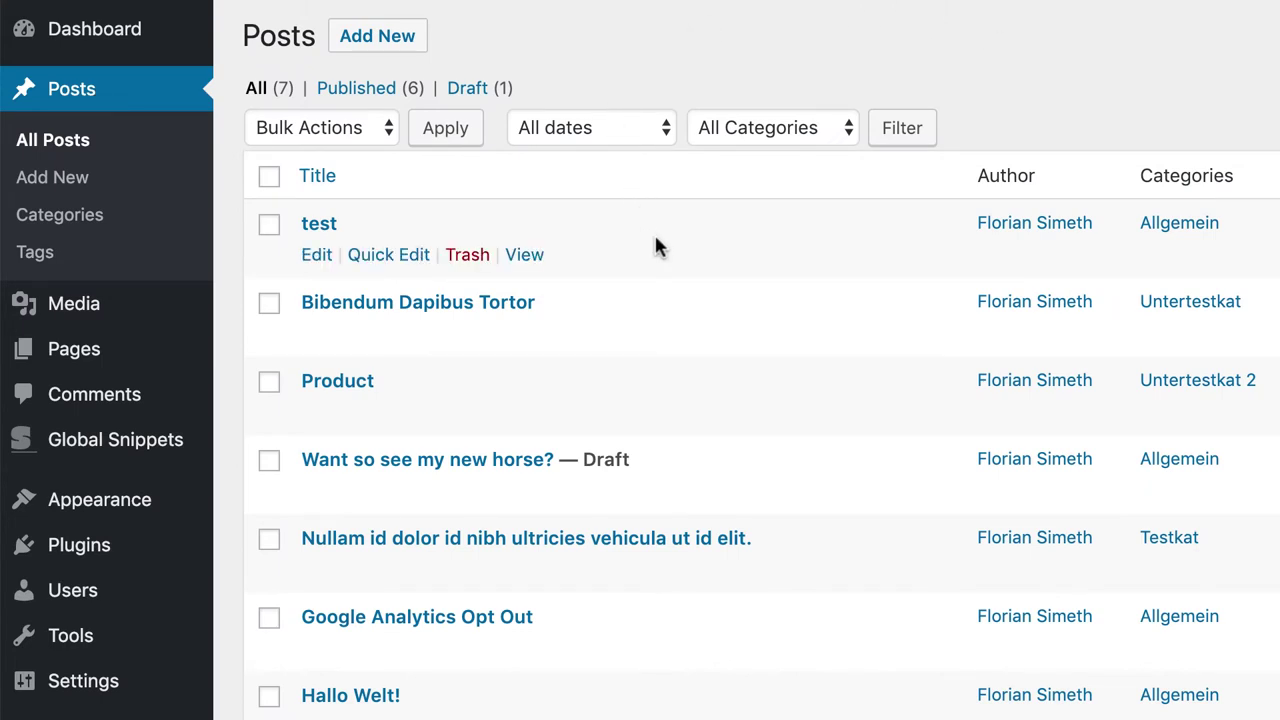
right_click(535, 259)
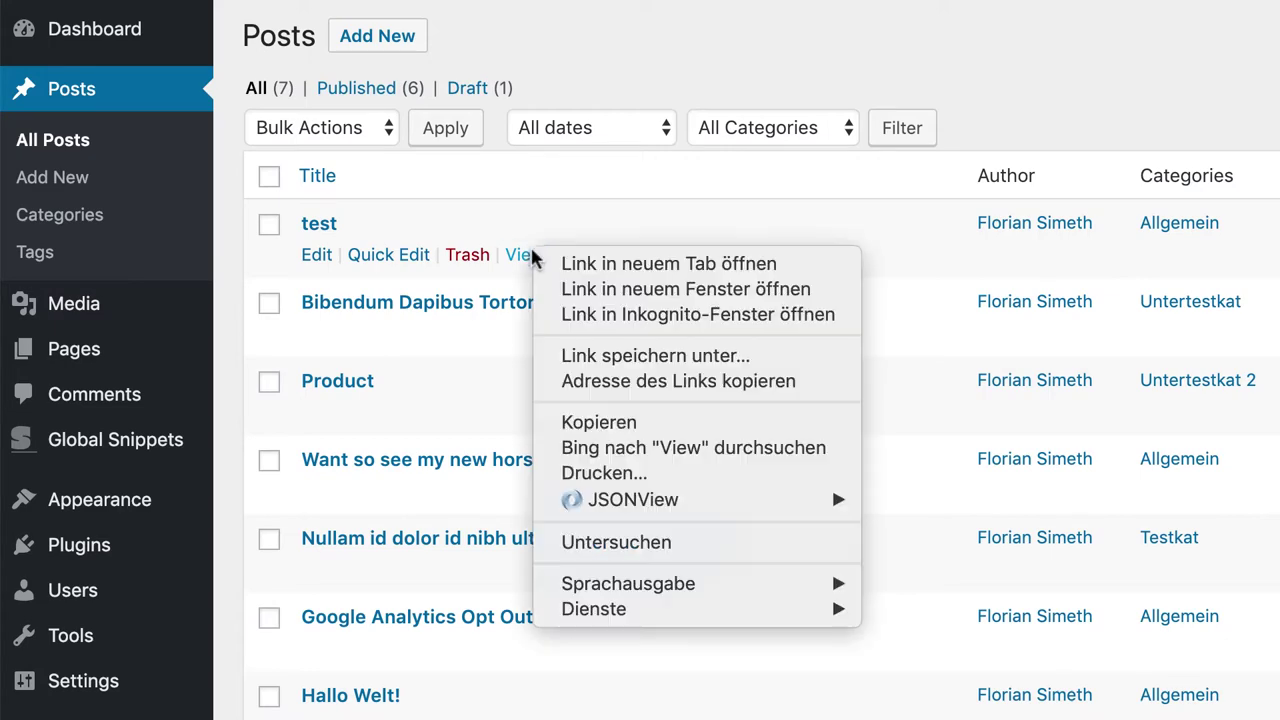
left_click(645, 381)
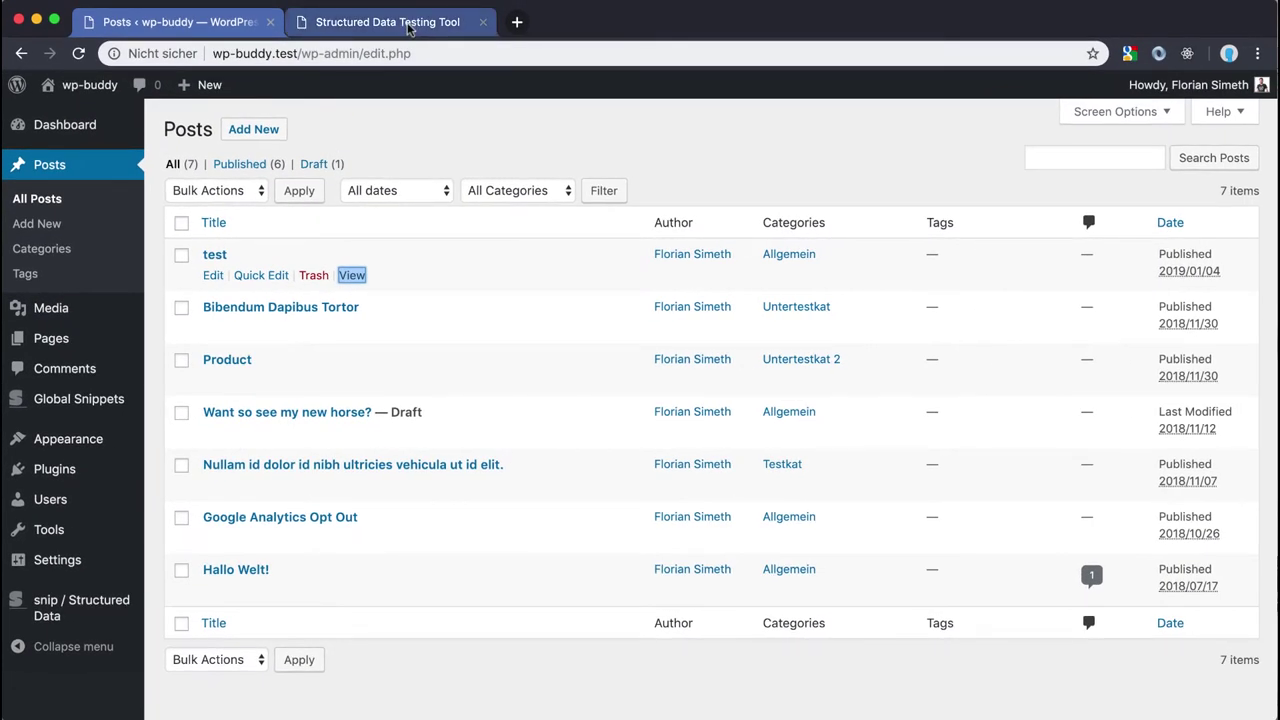
- Paste the test post's URL into the Structured Data Testing Tool's Fetch URL
left_click(409, 29)
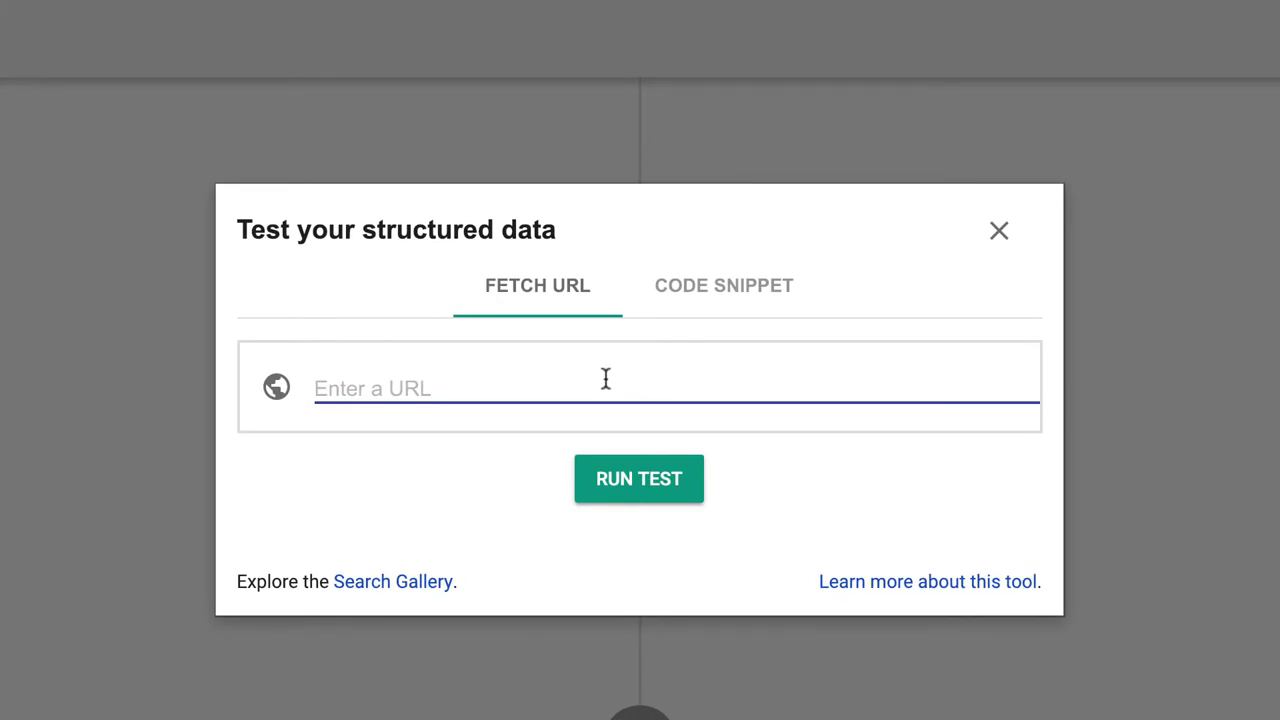
type("http://wp-buddy.test/2019/01/04/test/")
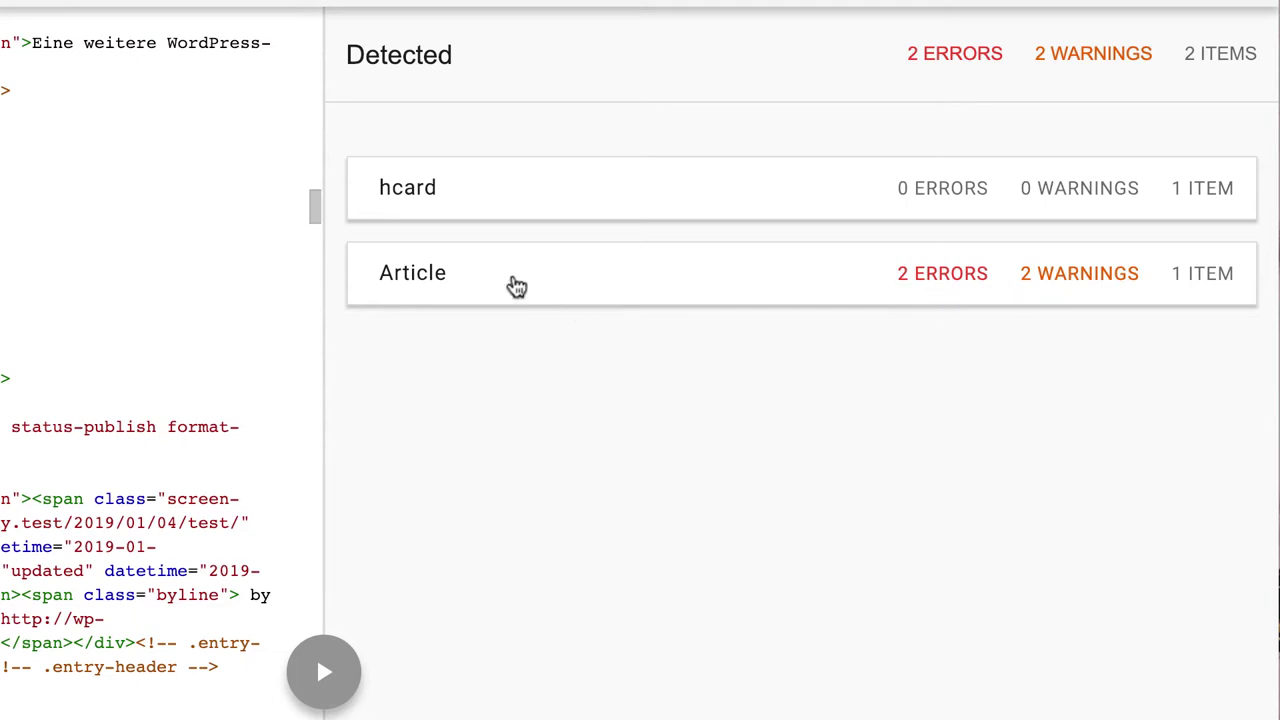
- Inspect the Article item's missing publisher logo url error in the testing tool
left_click(514, 283)
scroll(640, 412, "down", 3)
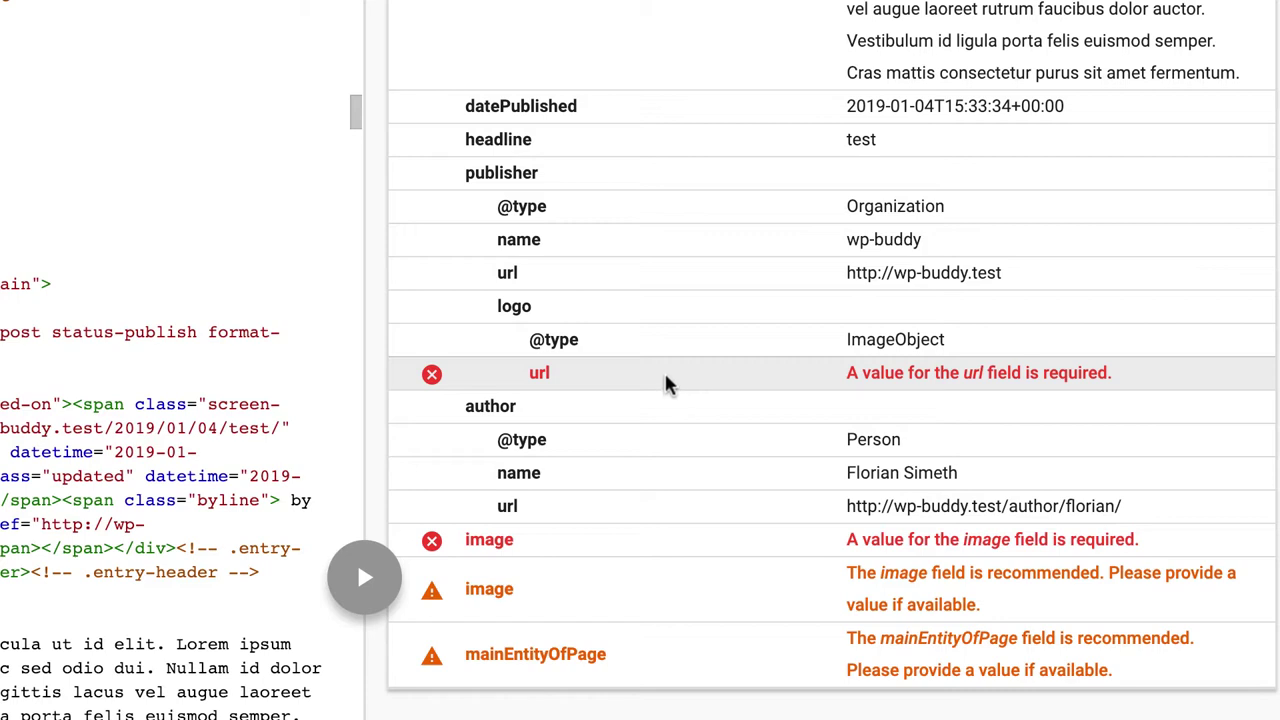
left_click(666, 378)
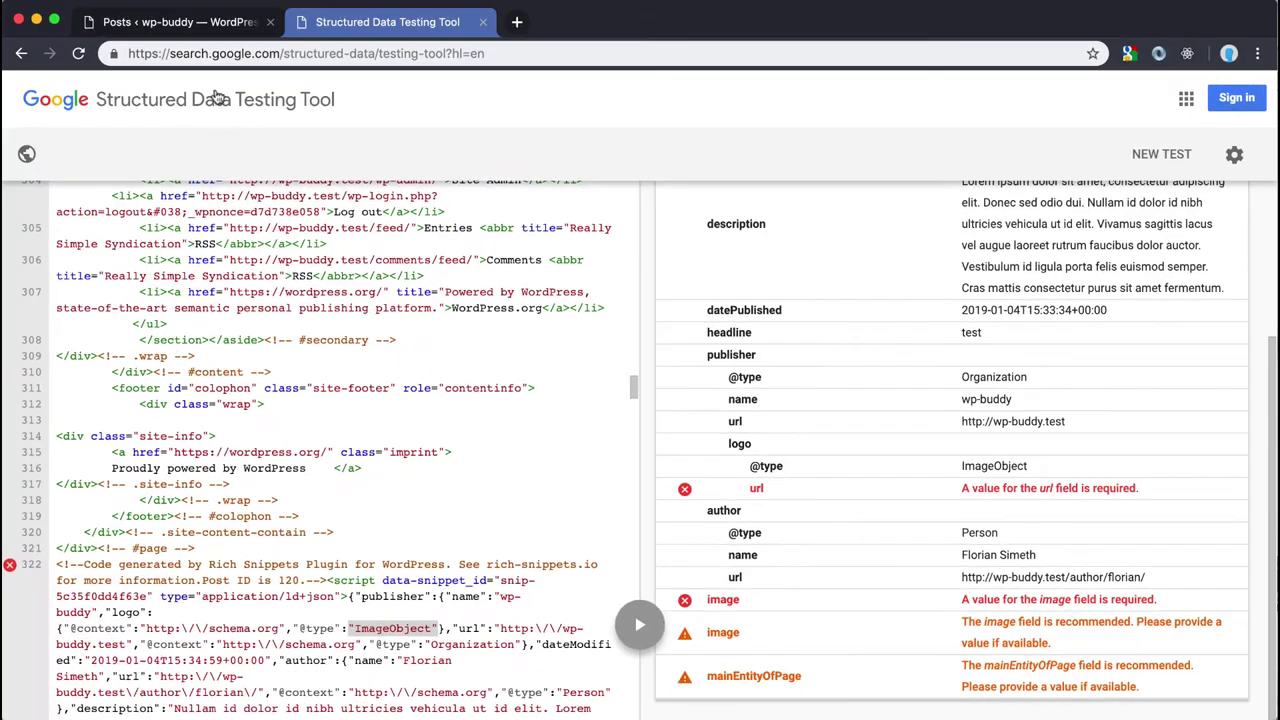
left_click(185, 30)
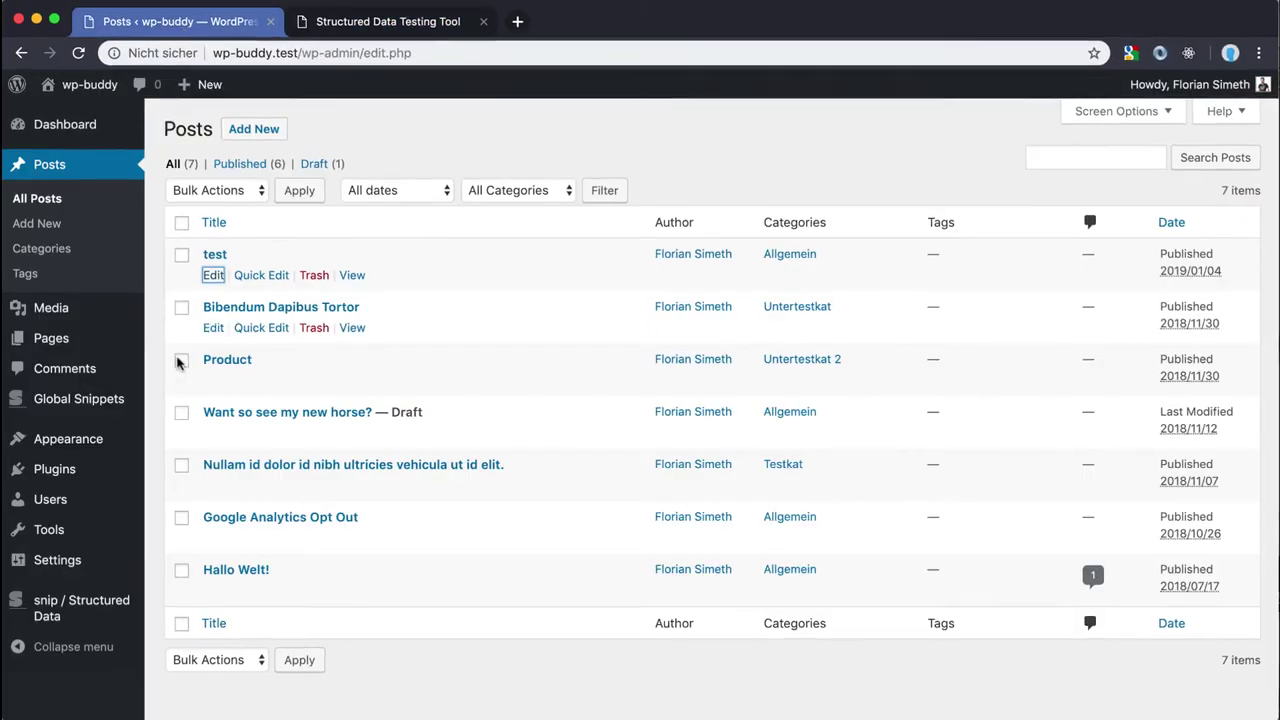
- In the Customizer's Site Identity, select the donut image as the site icon
mouse_move(130, 446)
left_click(320, 483)
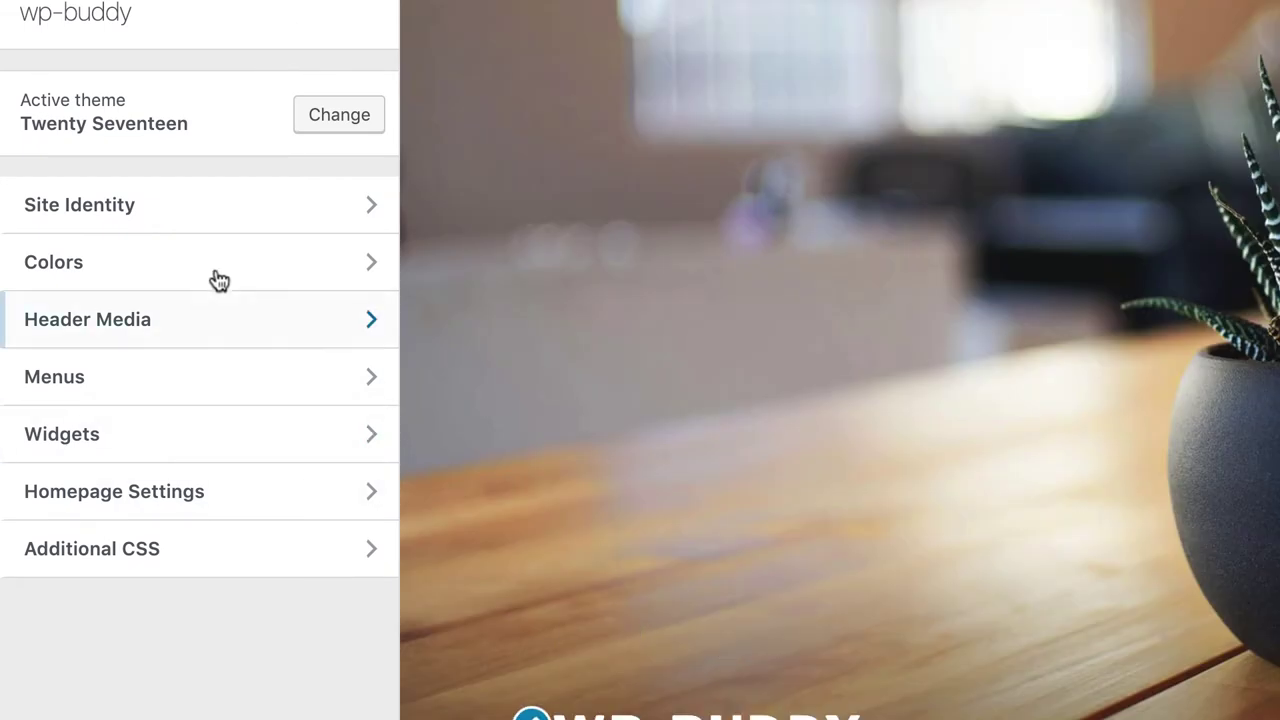
left_click(200, 210)
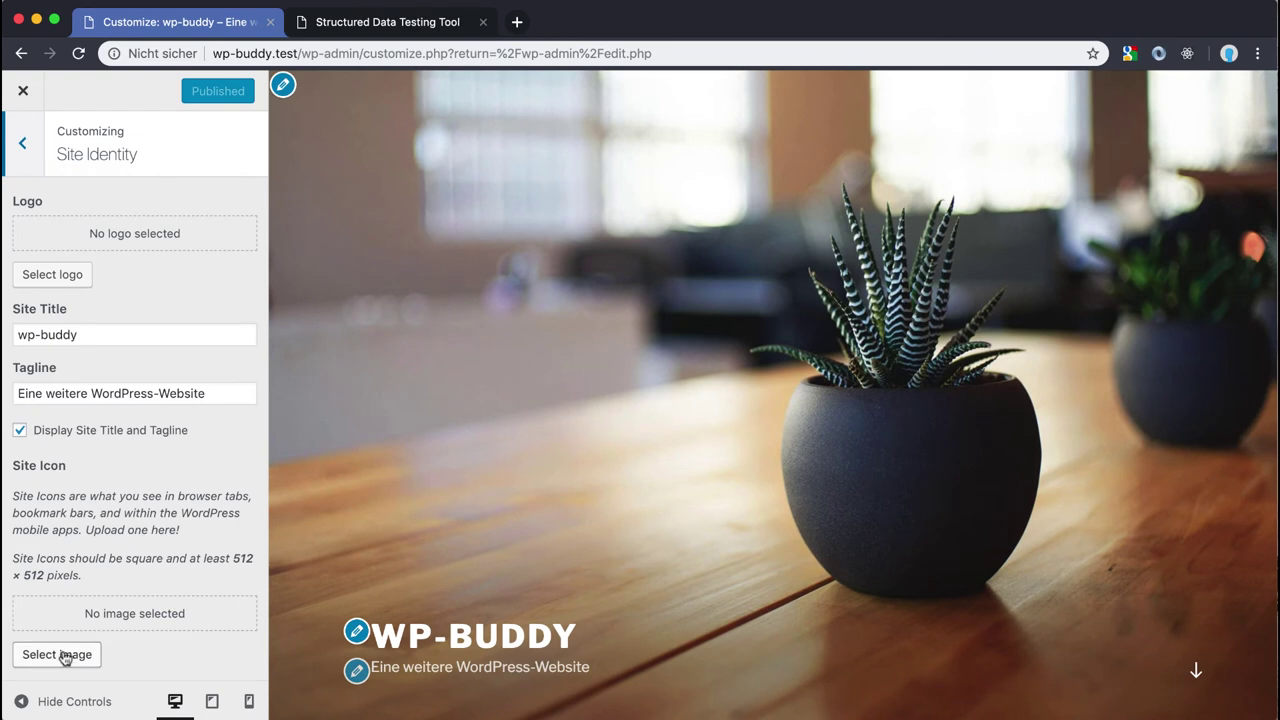
left_click(60, 655)
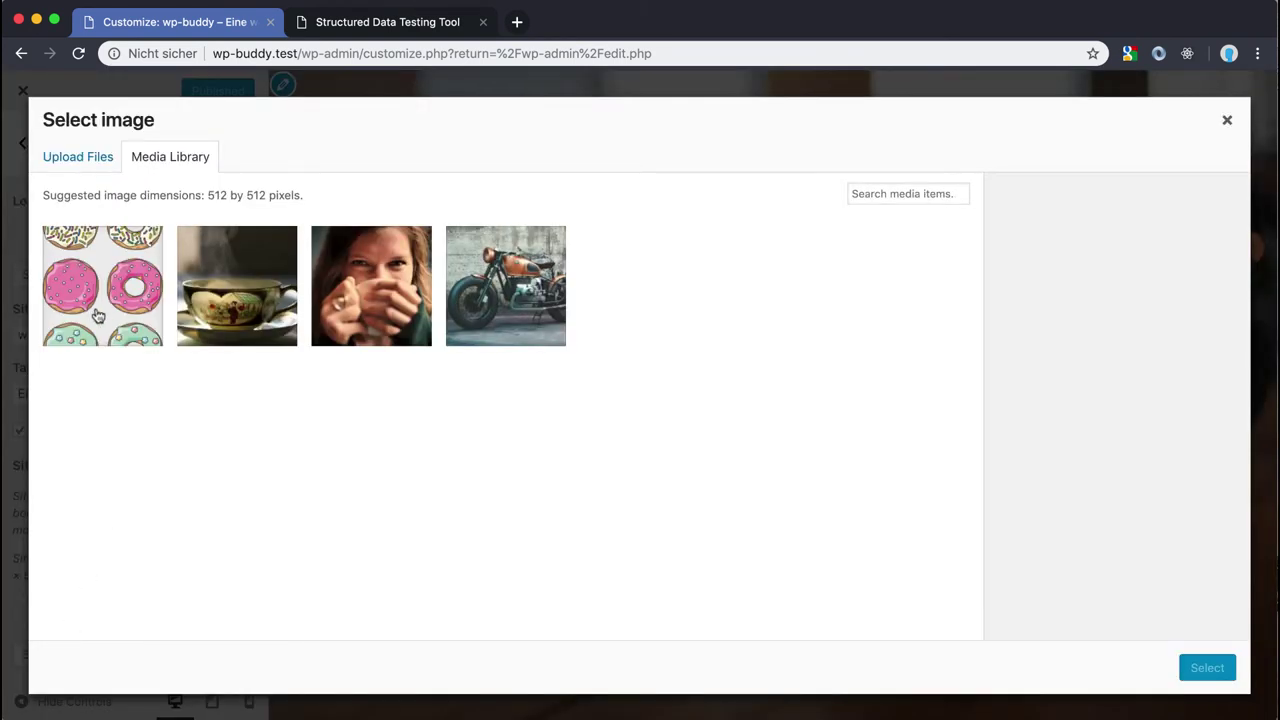
left_click(98, 316)
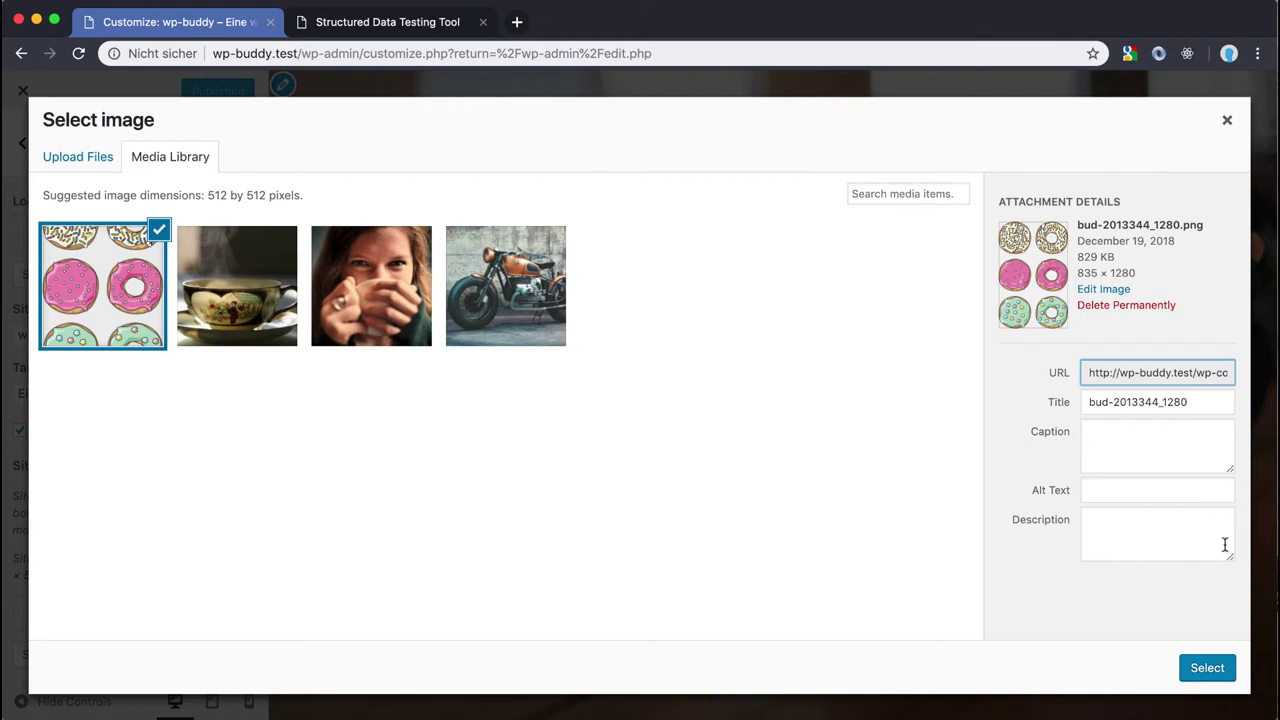
left_click(1207, 667)
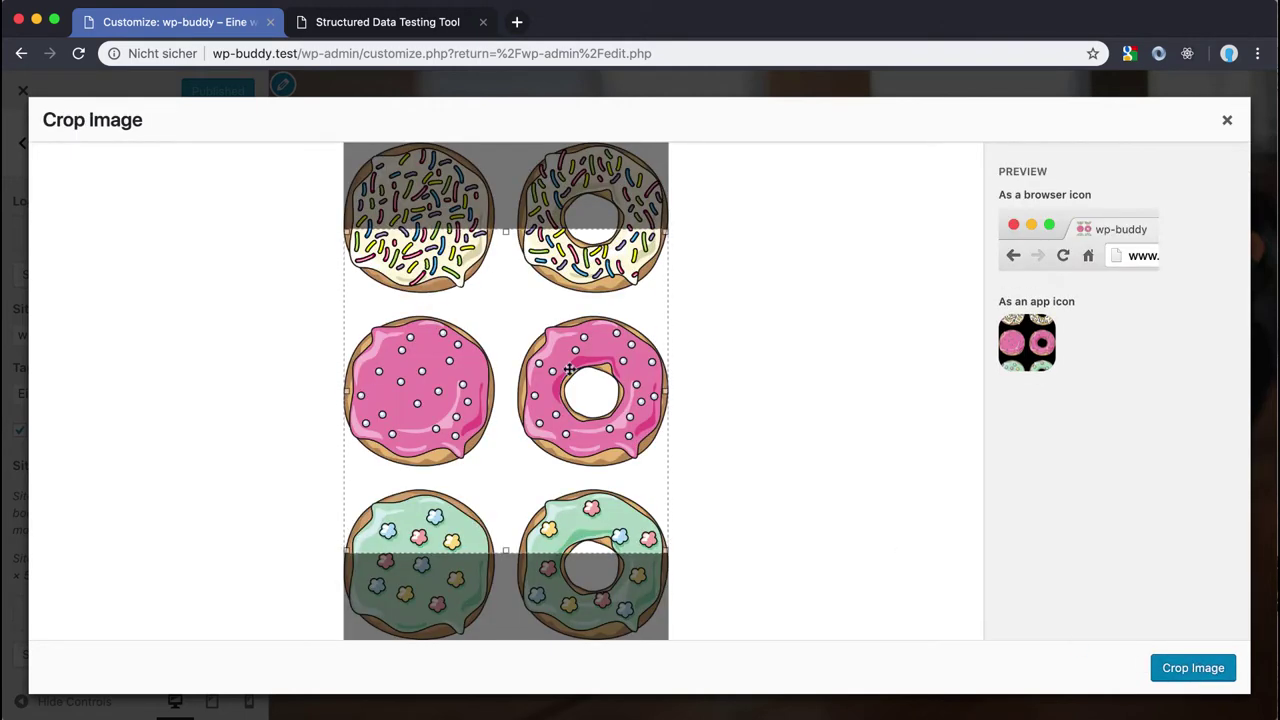
- Crop the icon to the top donuts, publish it, and close the Customizer
left_click_drag(570, 328, 570, 241)
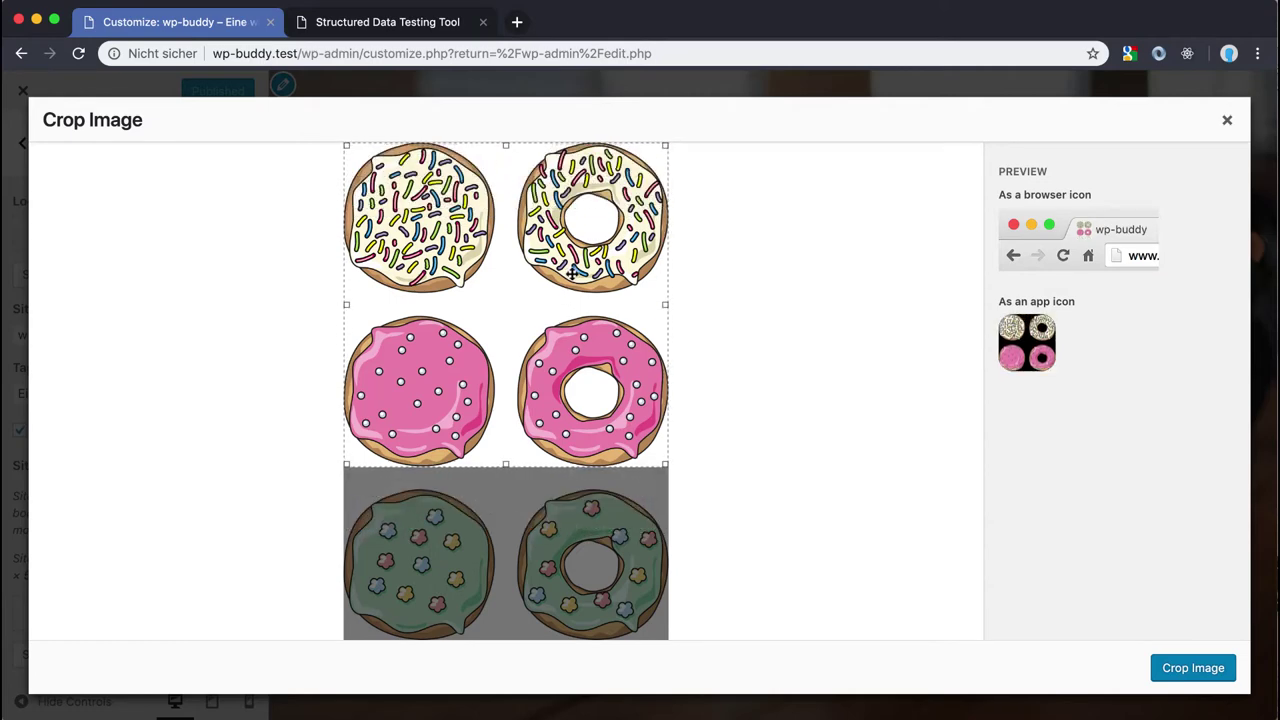
left_click(1170, 658)
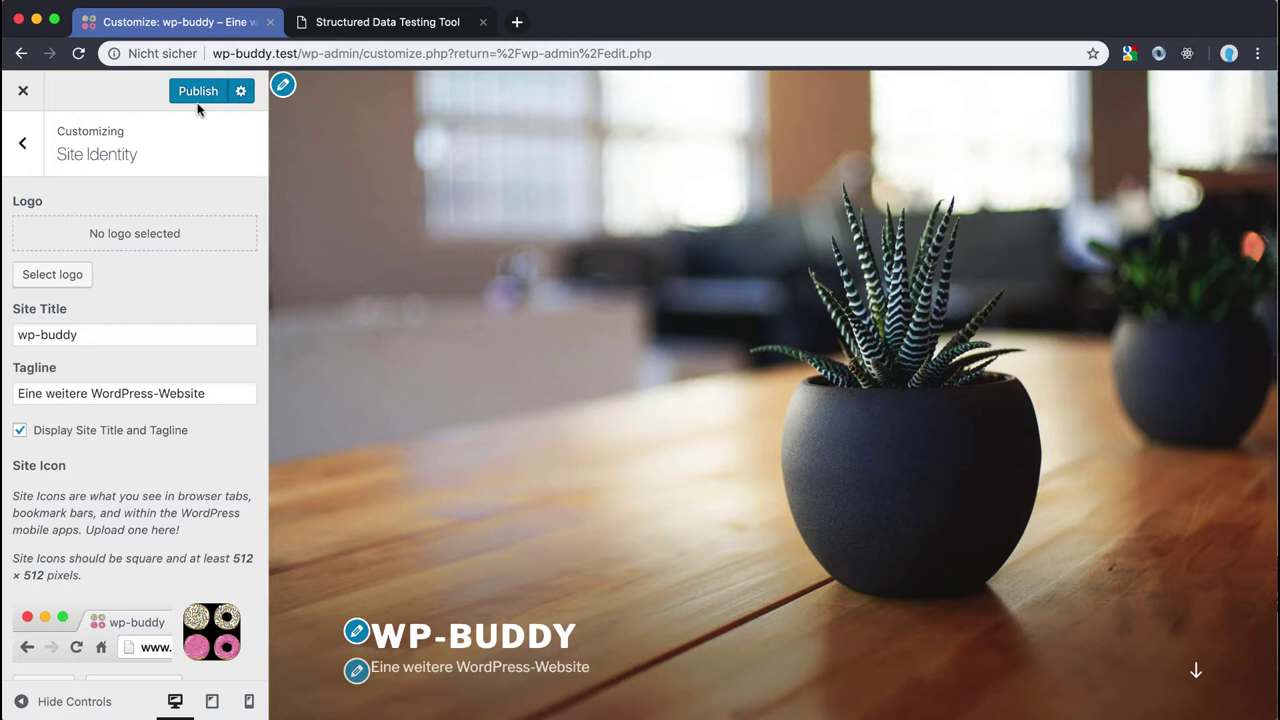
left_click(198, 94)
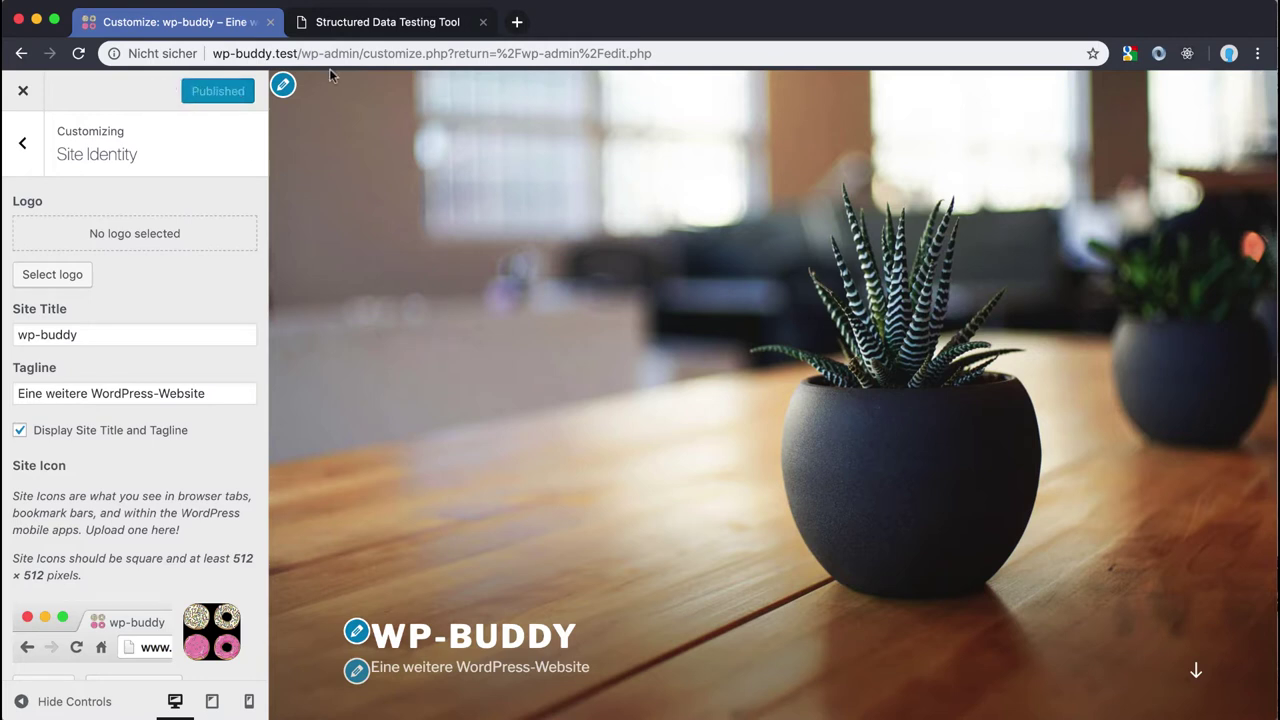
left_click(25, 91)
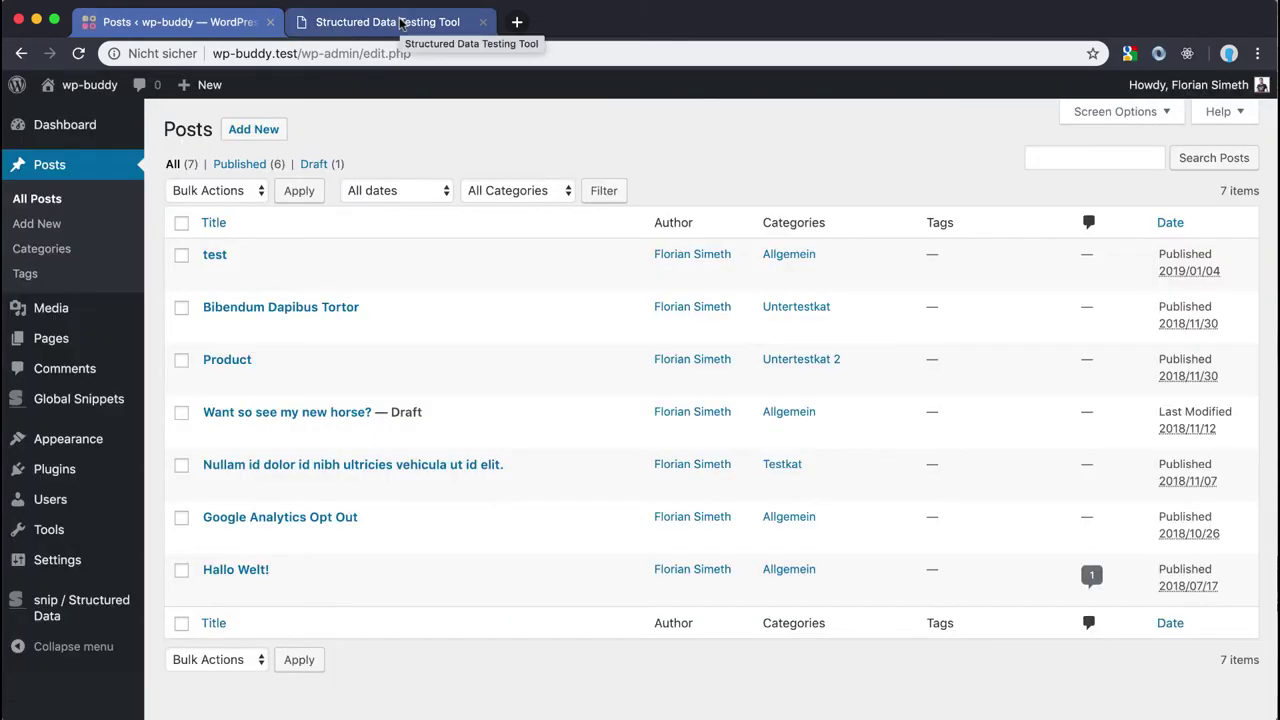
left_click(400, 22)
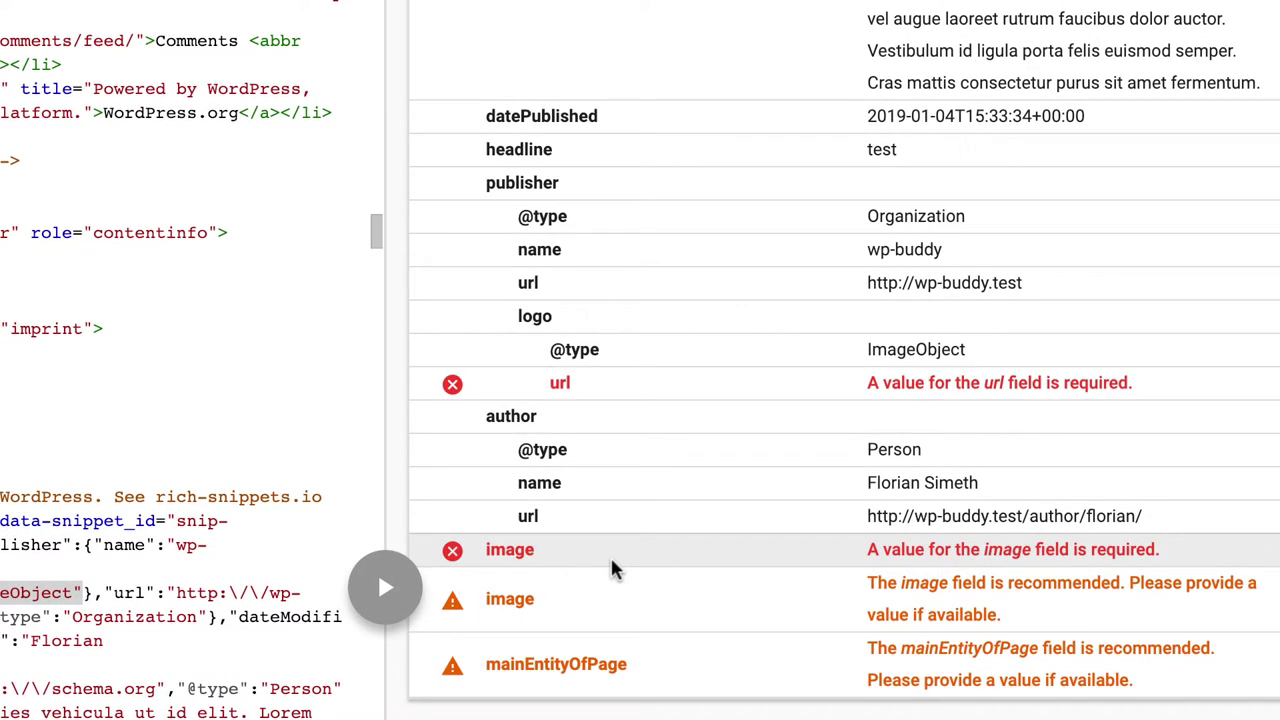
left_click(612, 552)
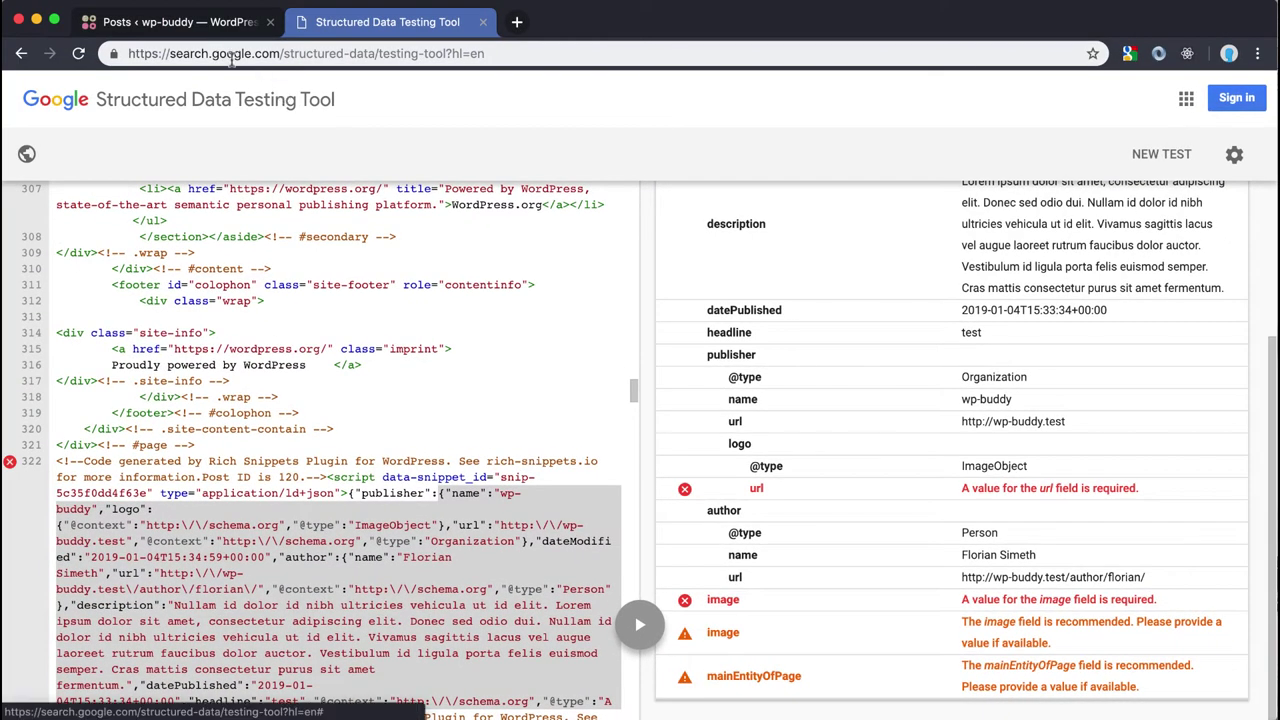
left_click(180, 22)
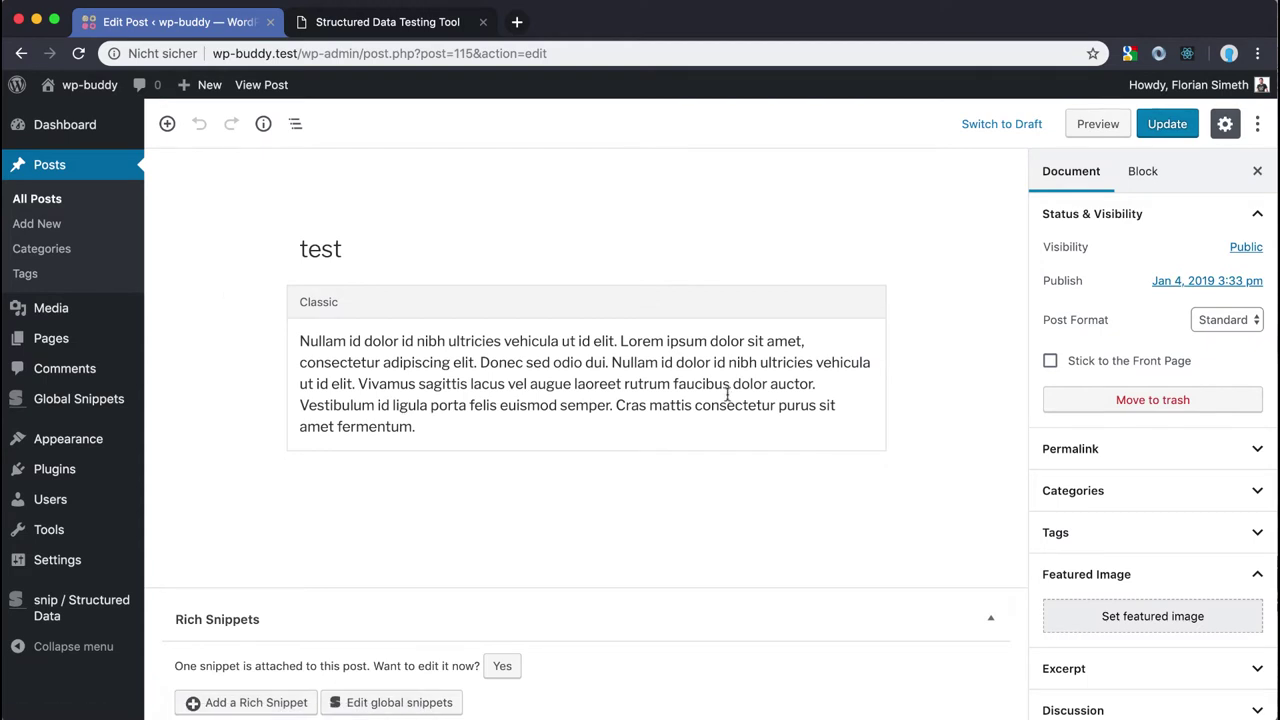
- Make girl-2626753.jpg the test post's featured image and update the post
left_click(1155, 618)
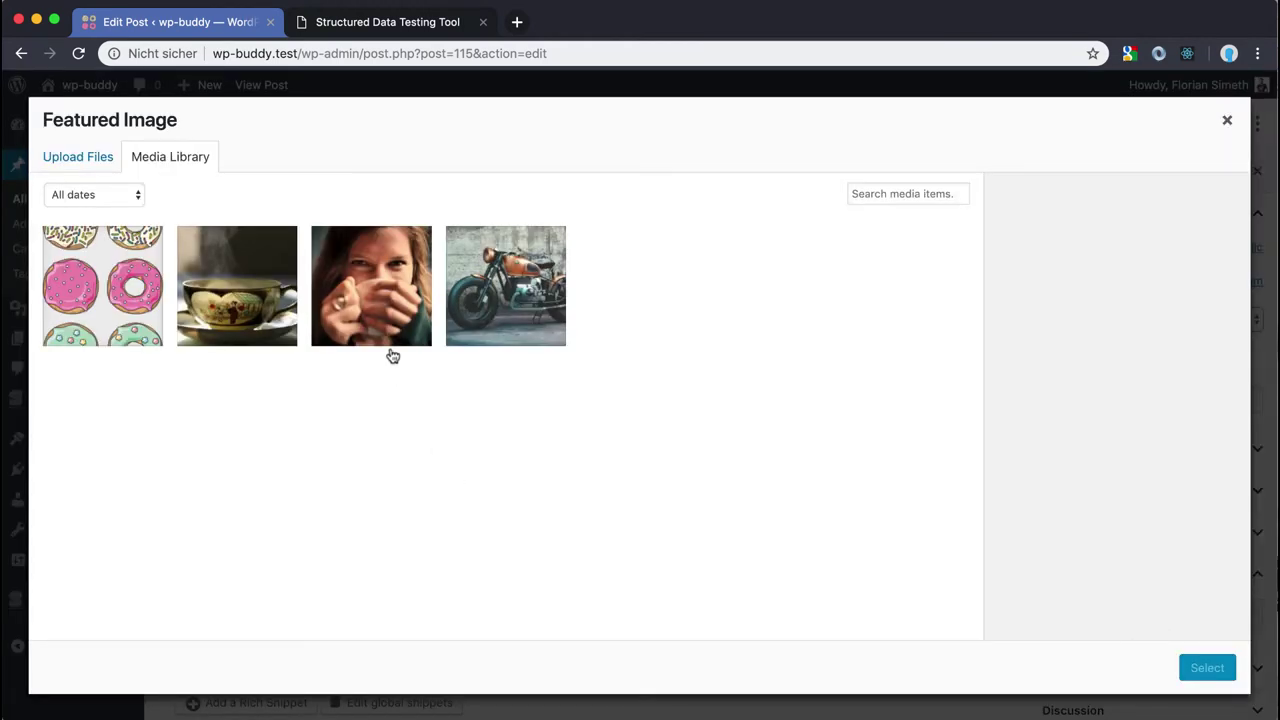
left_click(385, 320)
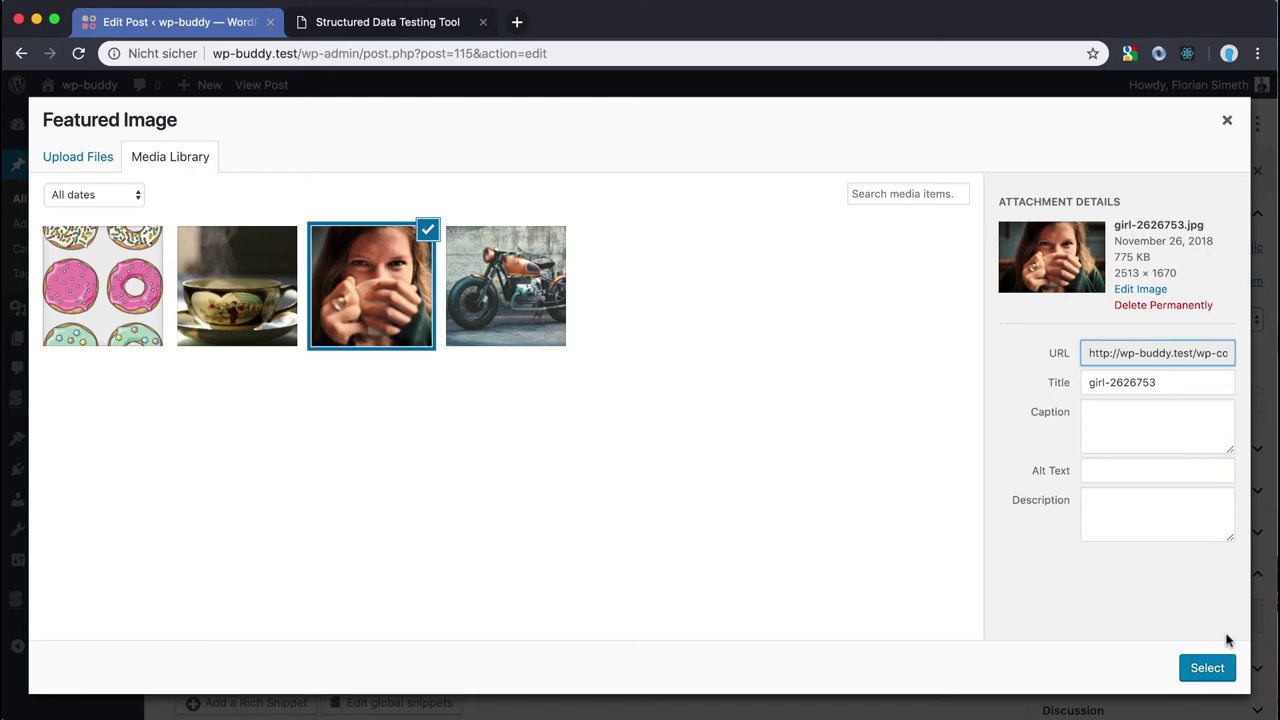
left_click(1205, 668)
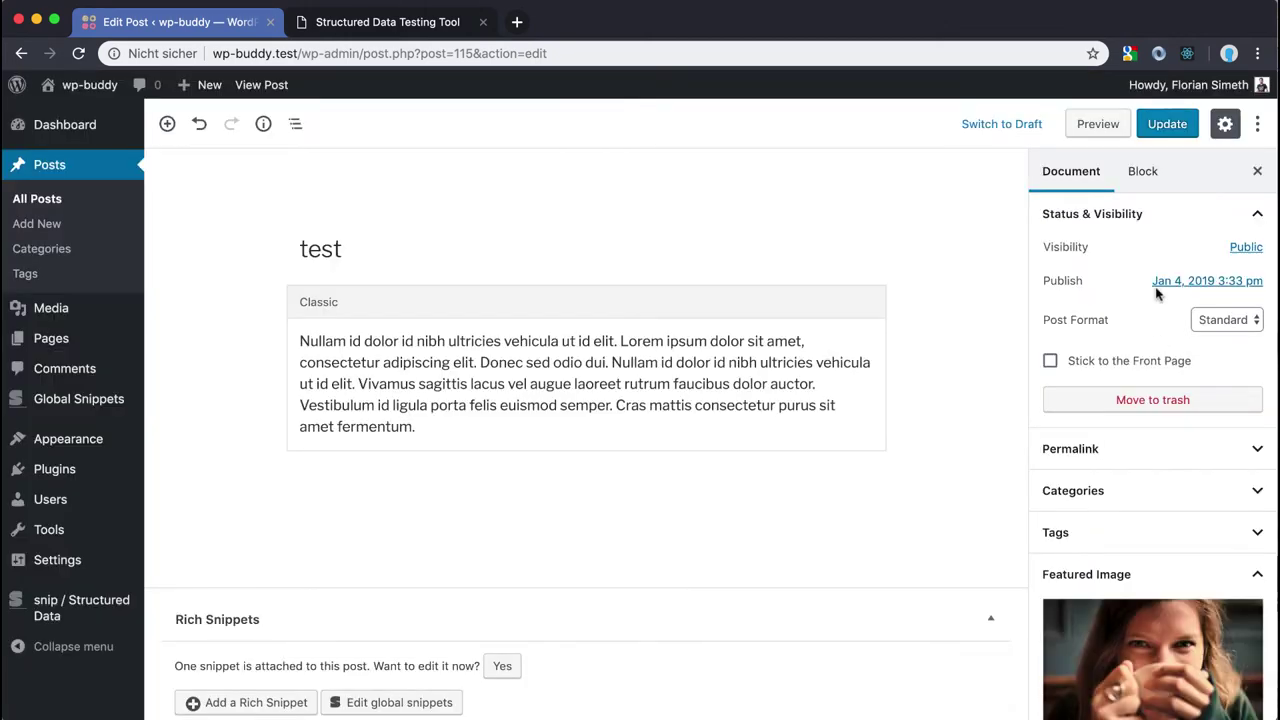
left_click(1165, 124)
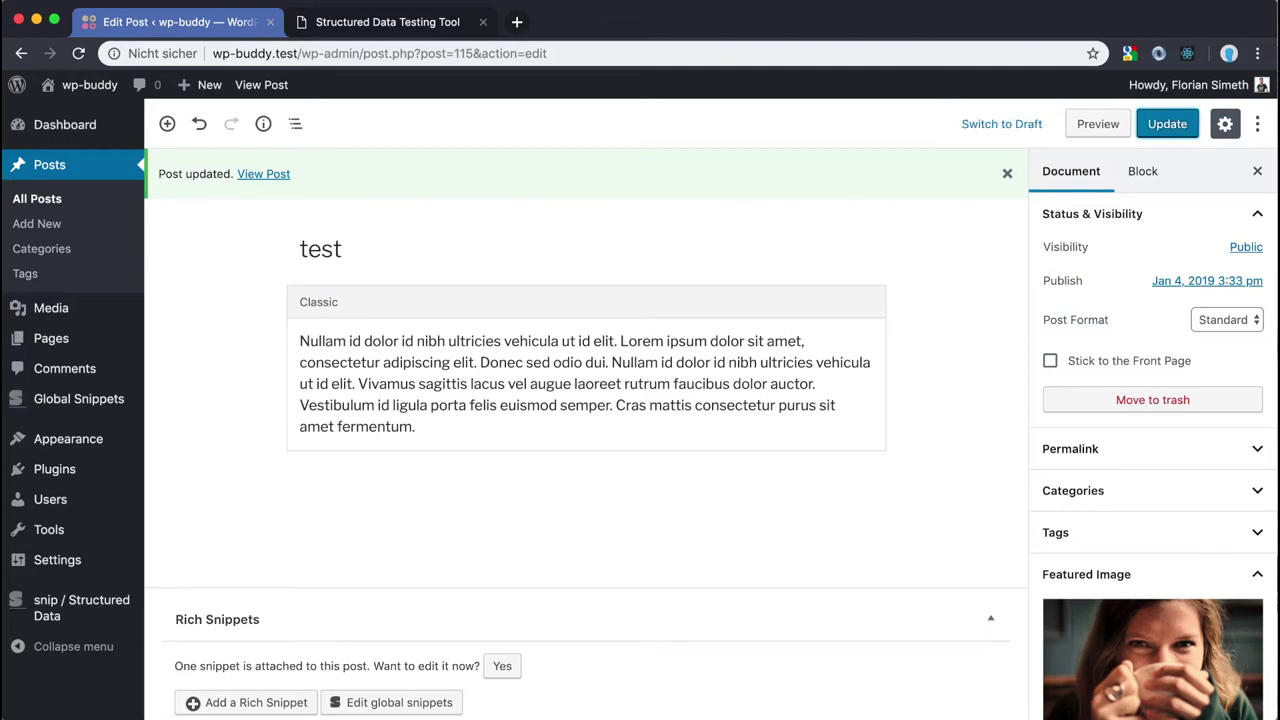
left_click(367, 26)
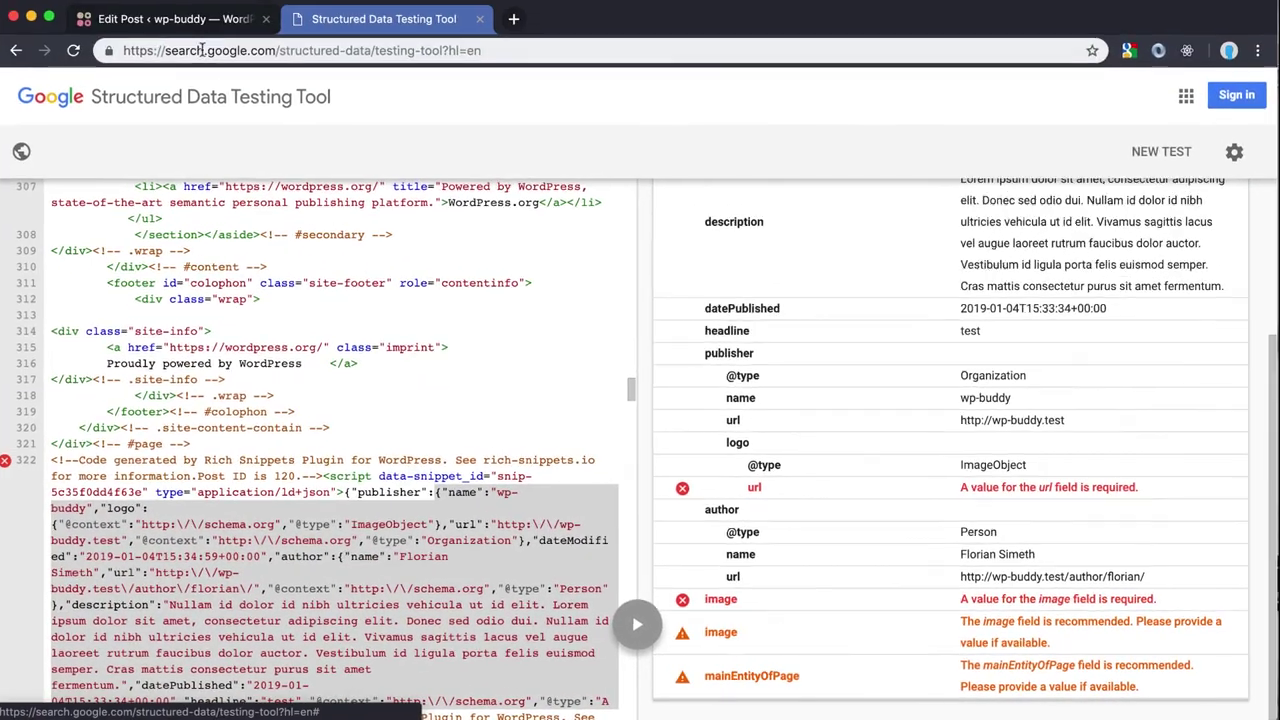
left_click(130, 14)
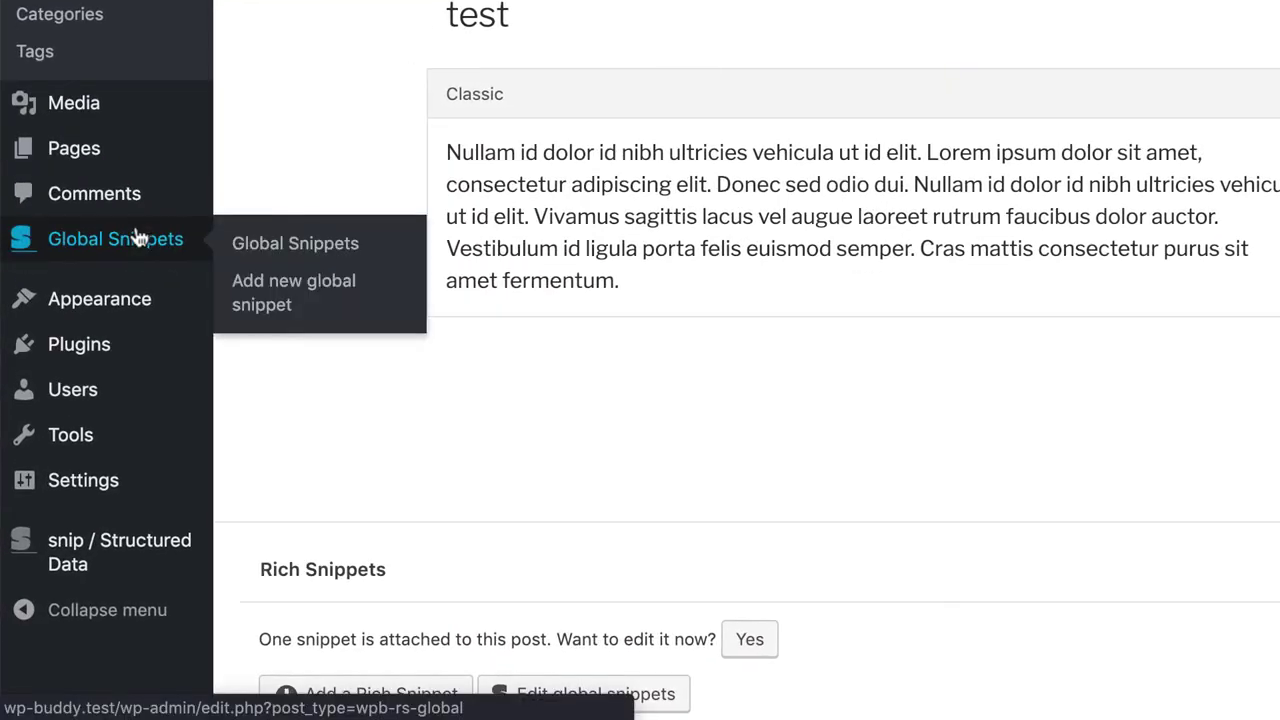
- In the Article global snippet, switch mainEntityOfPage's field type to Post URL and update the snippet
left_click(96, 379)
scroll(138, 236, "up", 1)
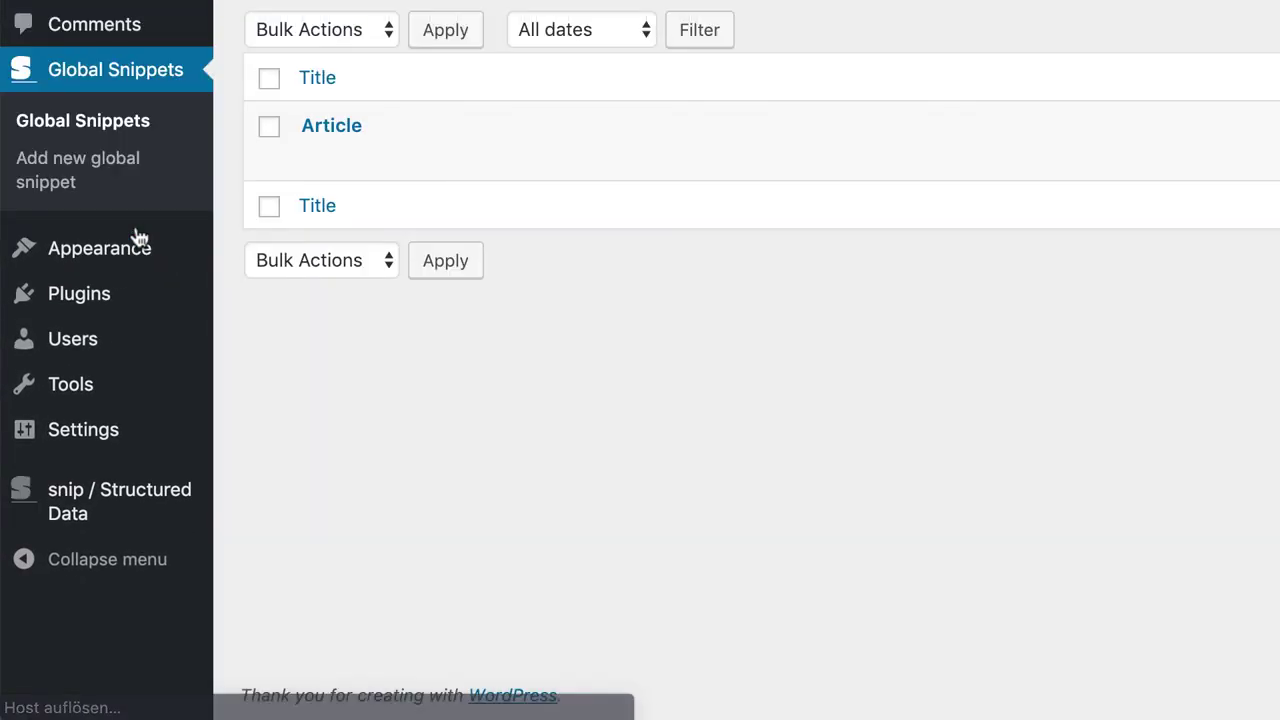
left_click(333, 132)
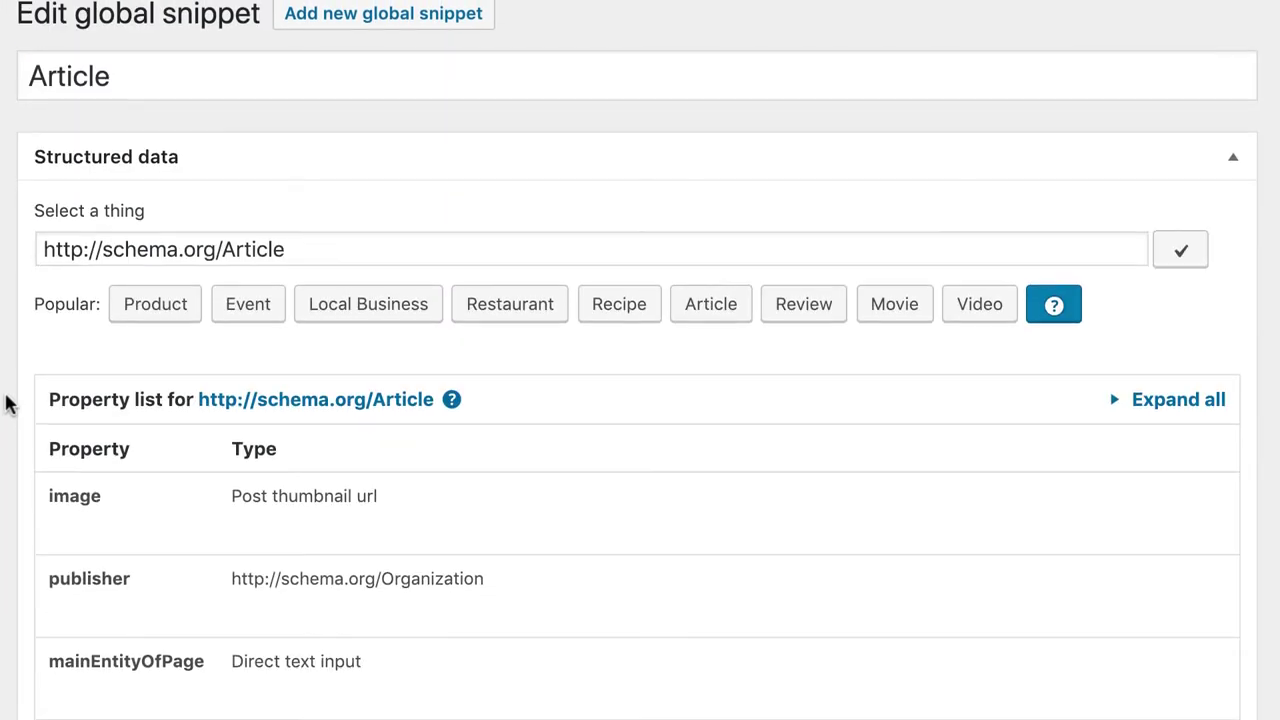
scroll(8, 403, "down", 5)
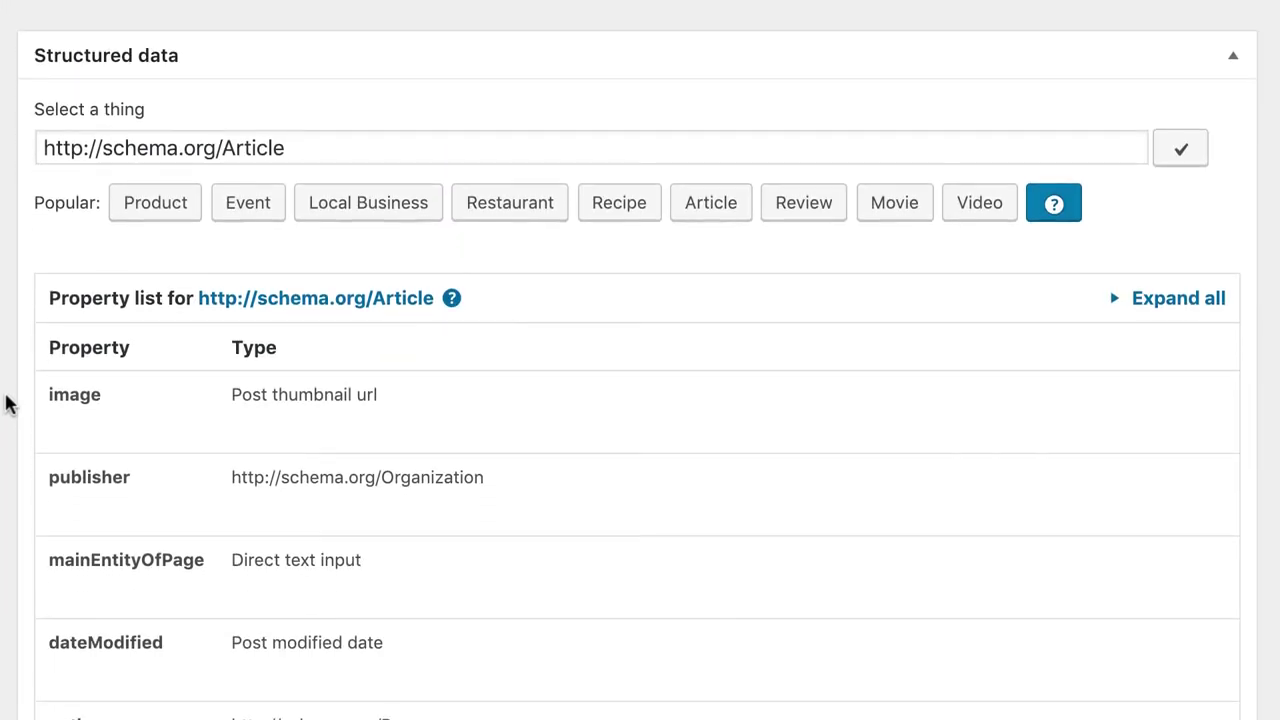
mouse_move(208, 305)
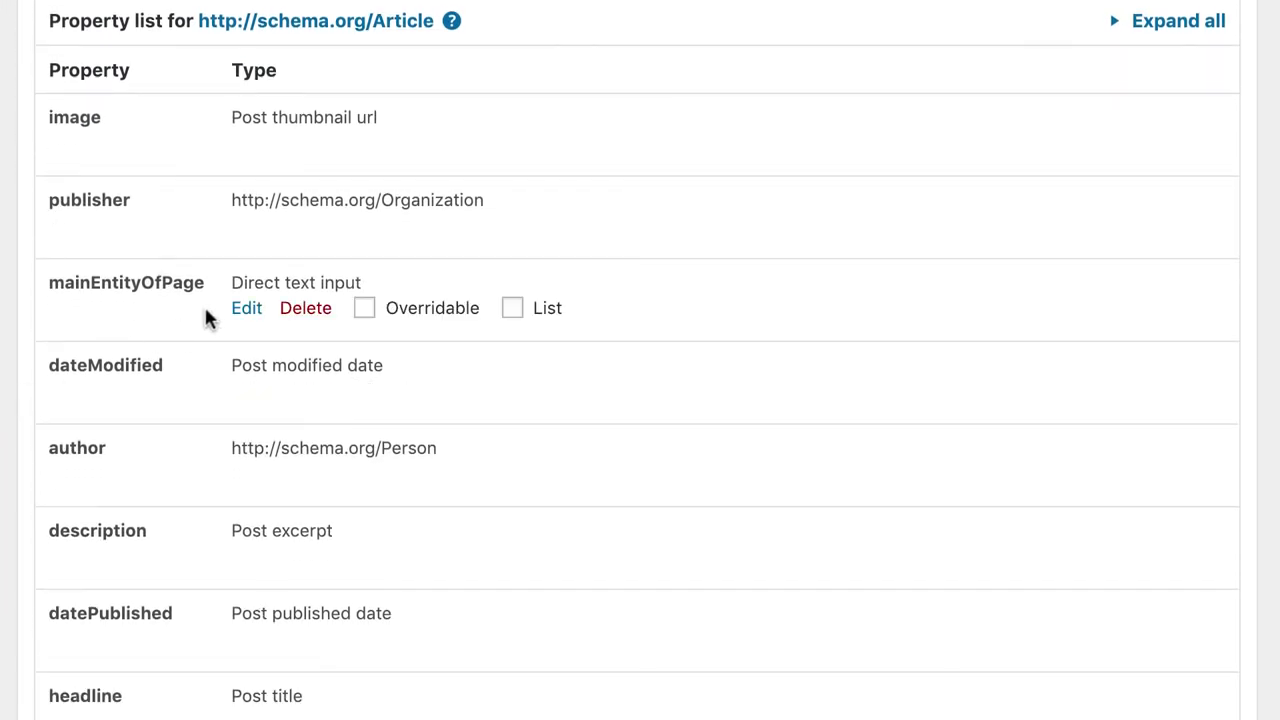
left_click(248, 310)
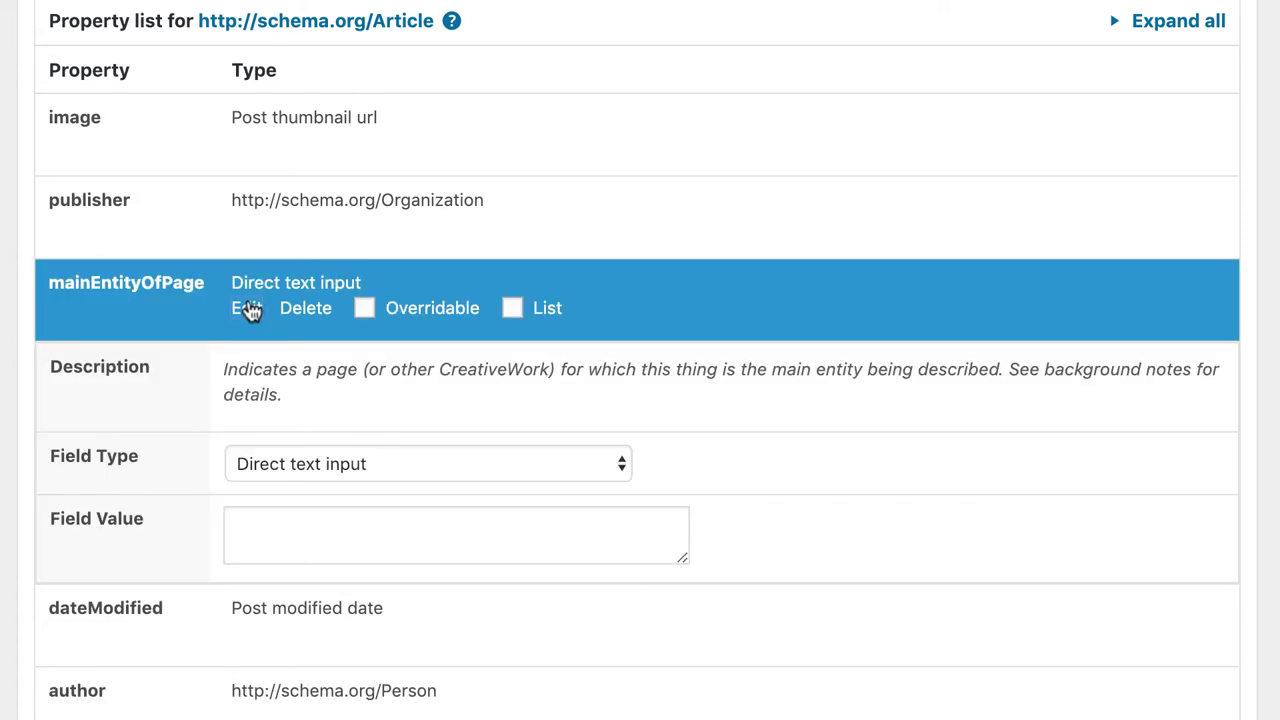
left_click(289, 462)
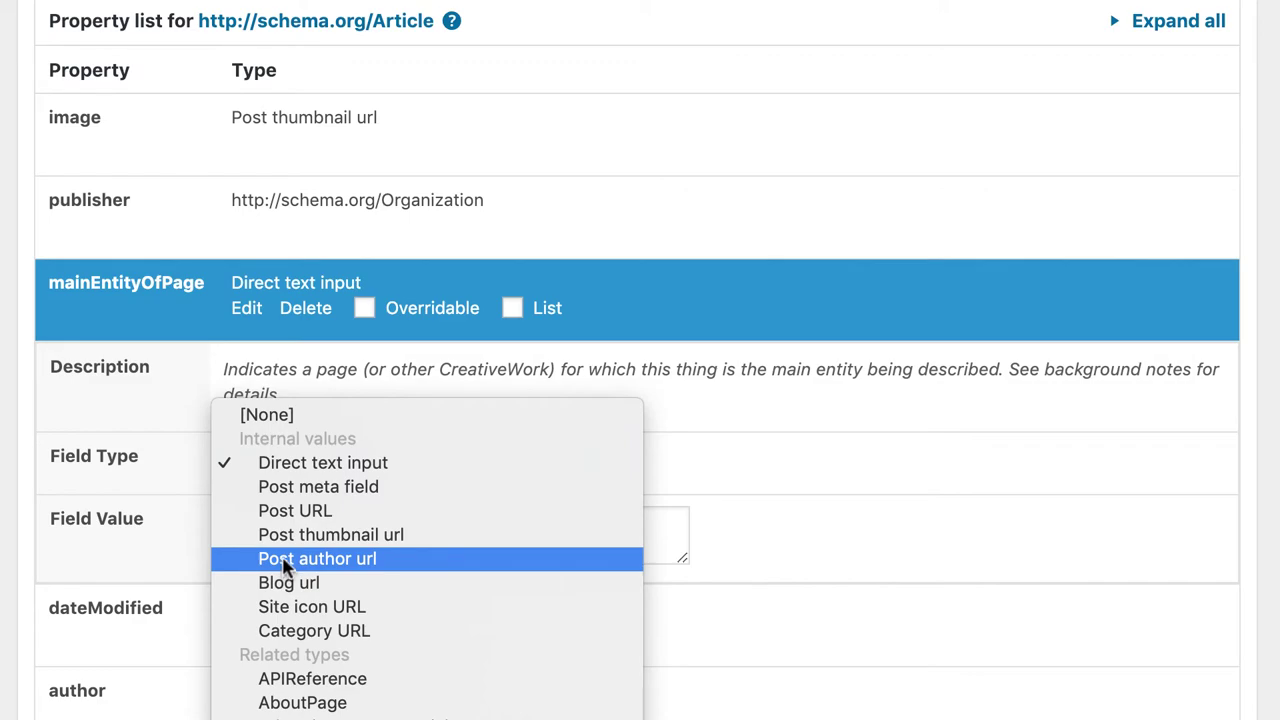
left_click(300, 511)
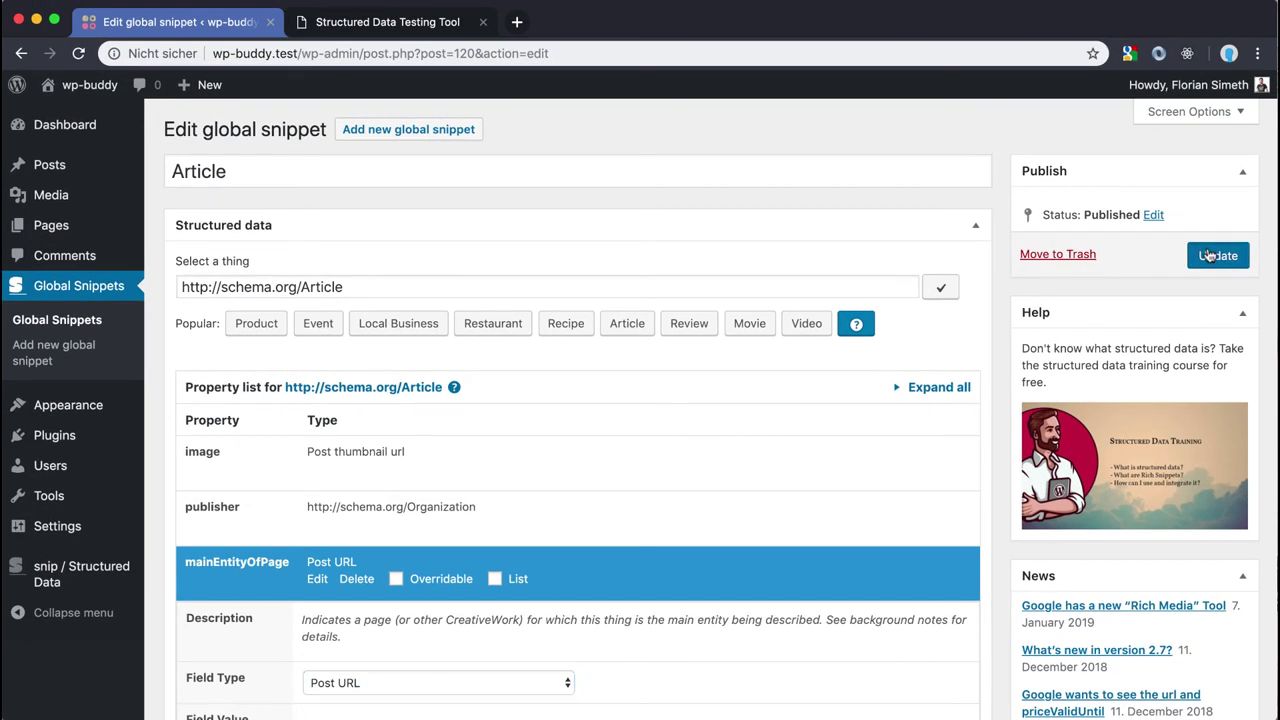
left_click(1214, 256)
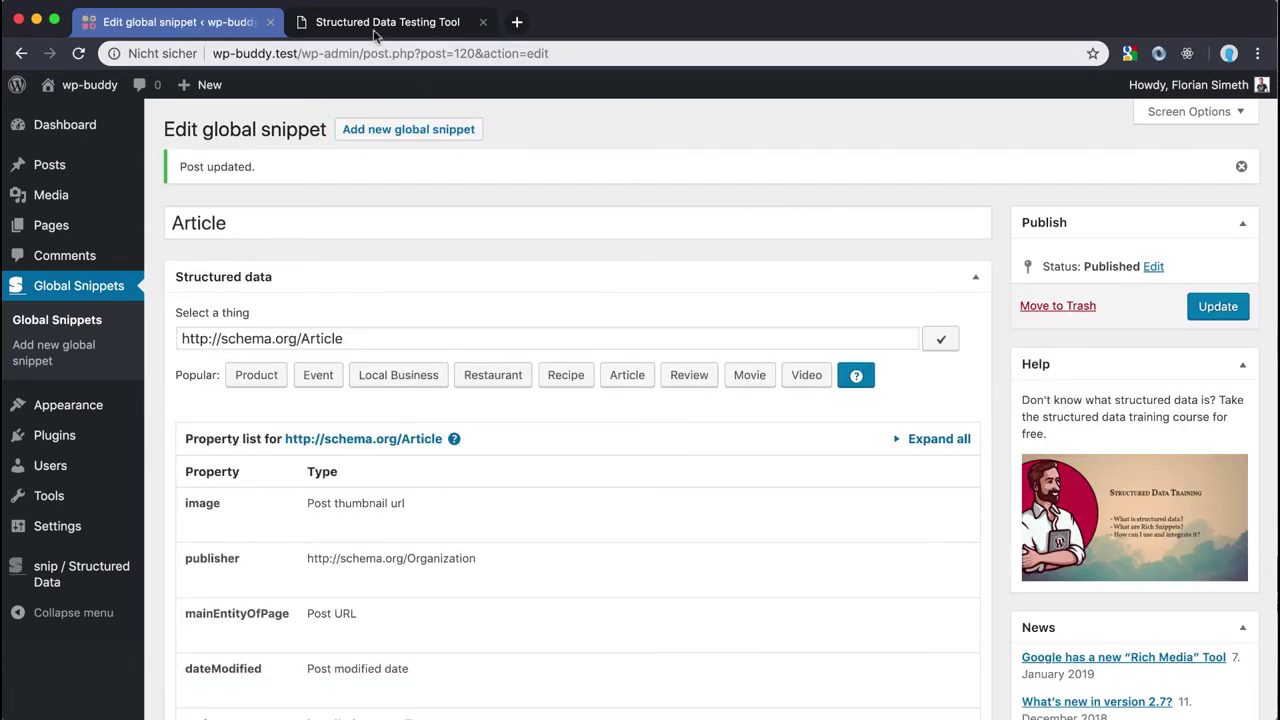
- Re-run the Fetch URL test on the test post and open the Article result showing 0 errors
left_click(410, 22)
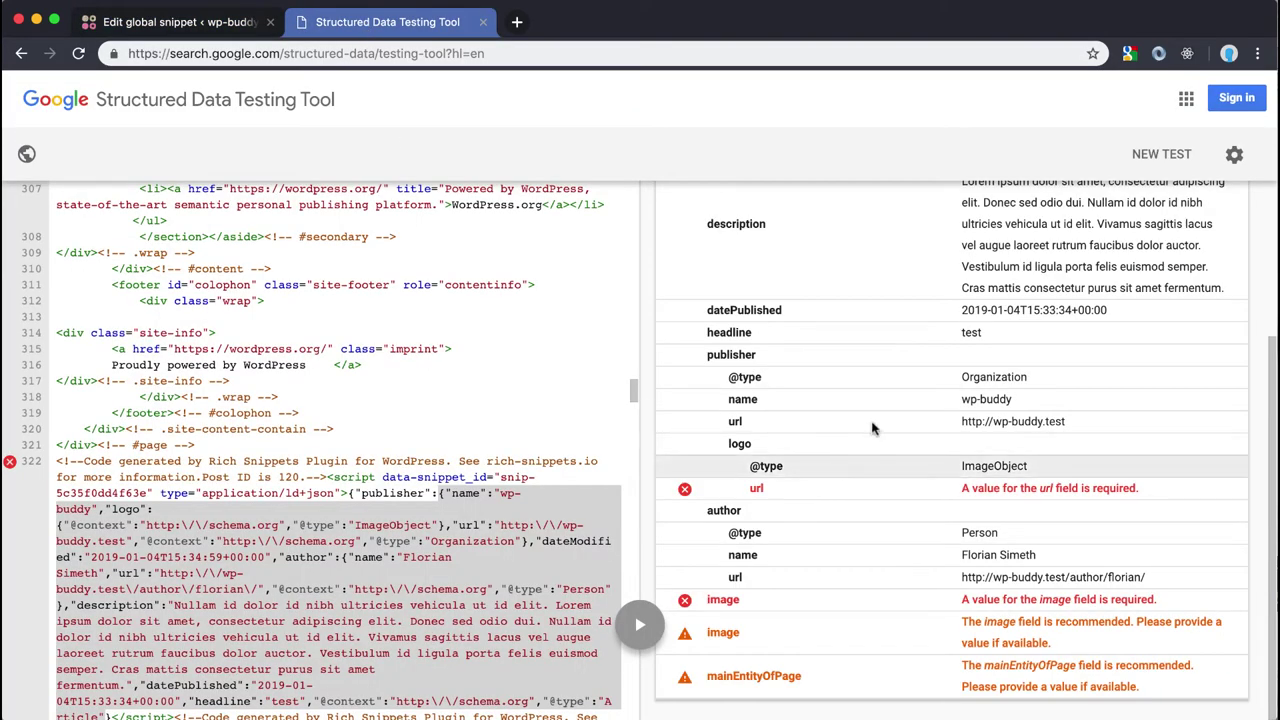
left_click(1155, 158)
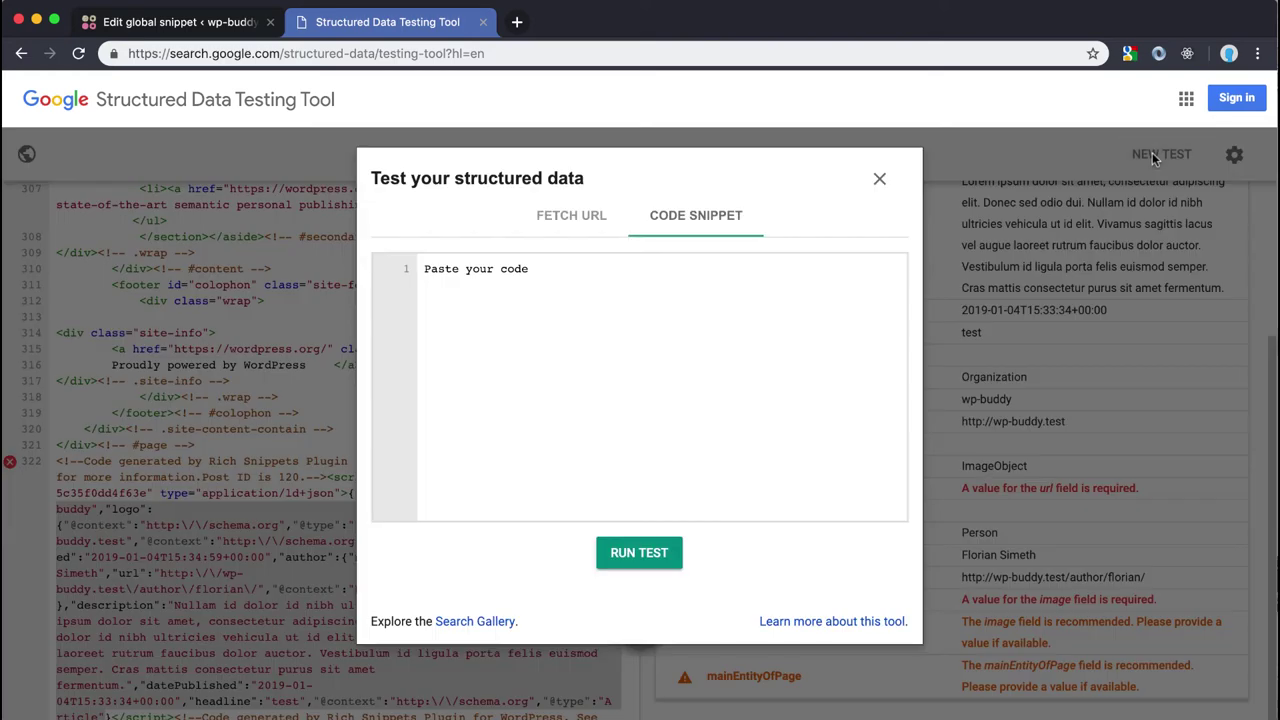
left_click(571, 218)
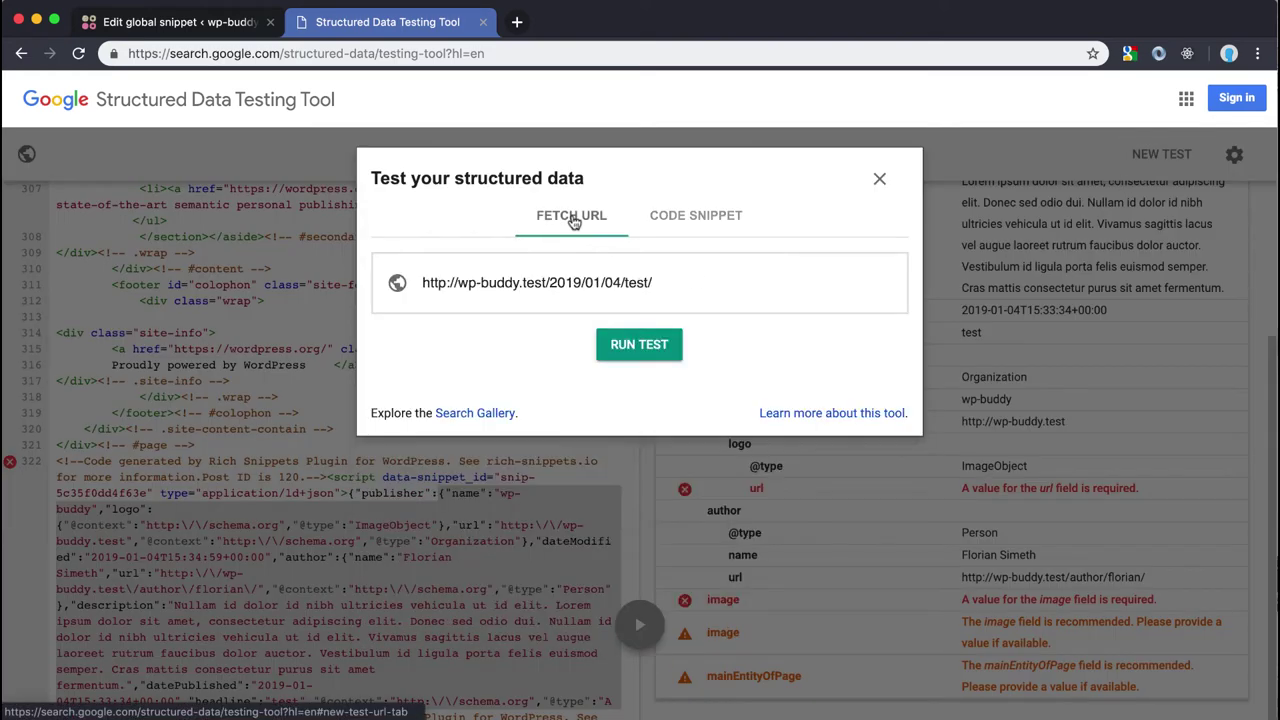
left_click(639, 350)
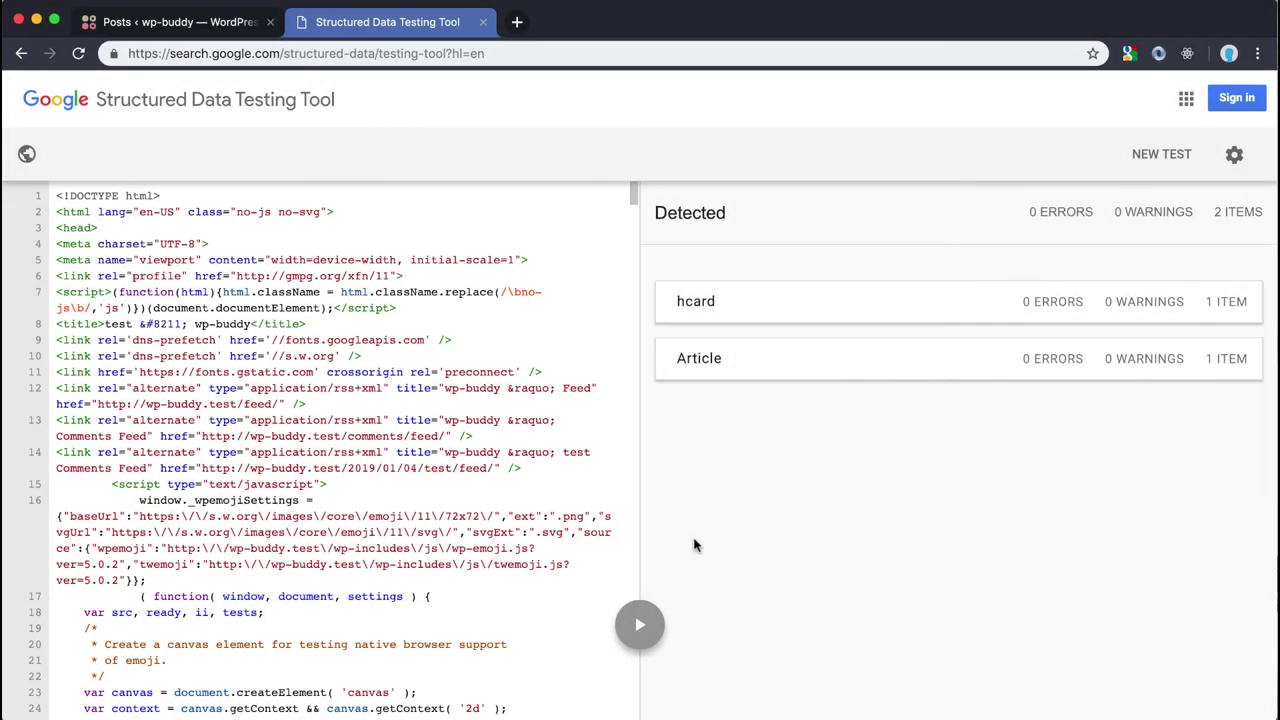
left_click(1062, 362)
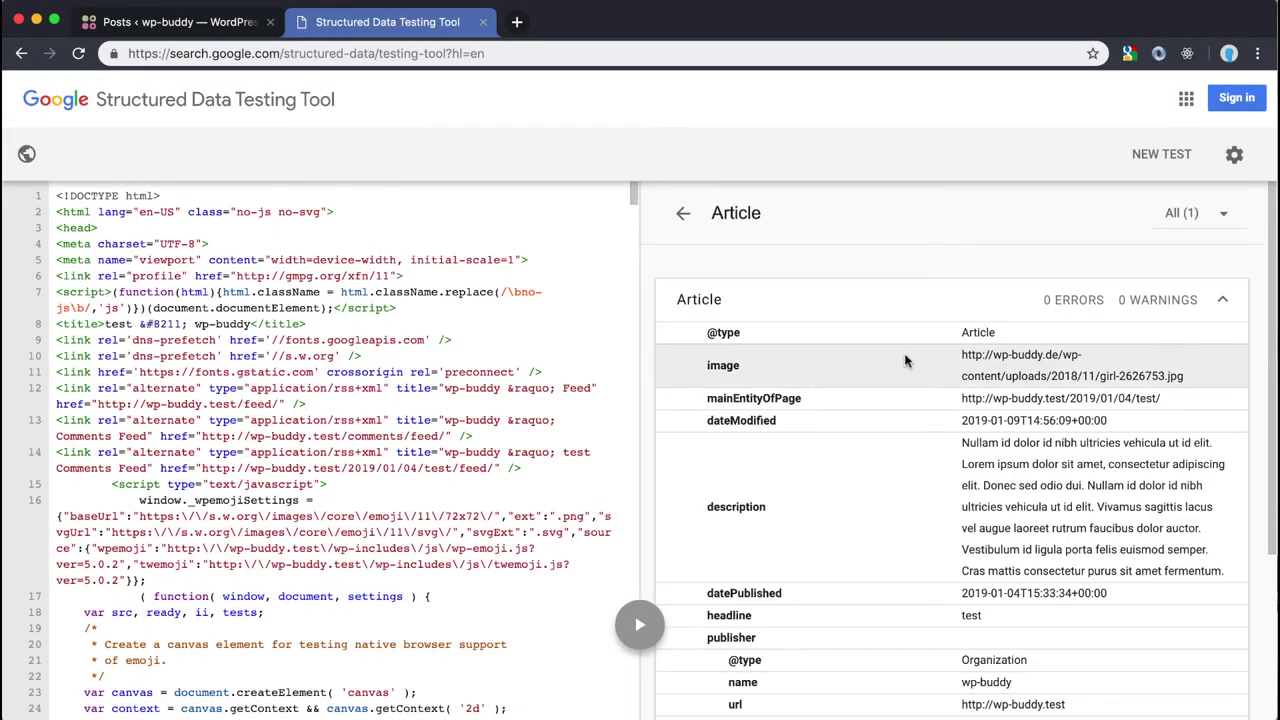